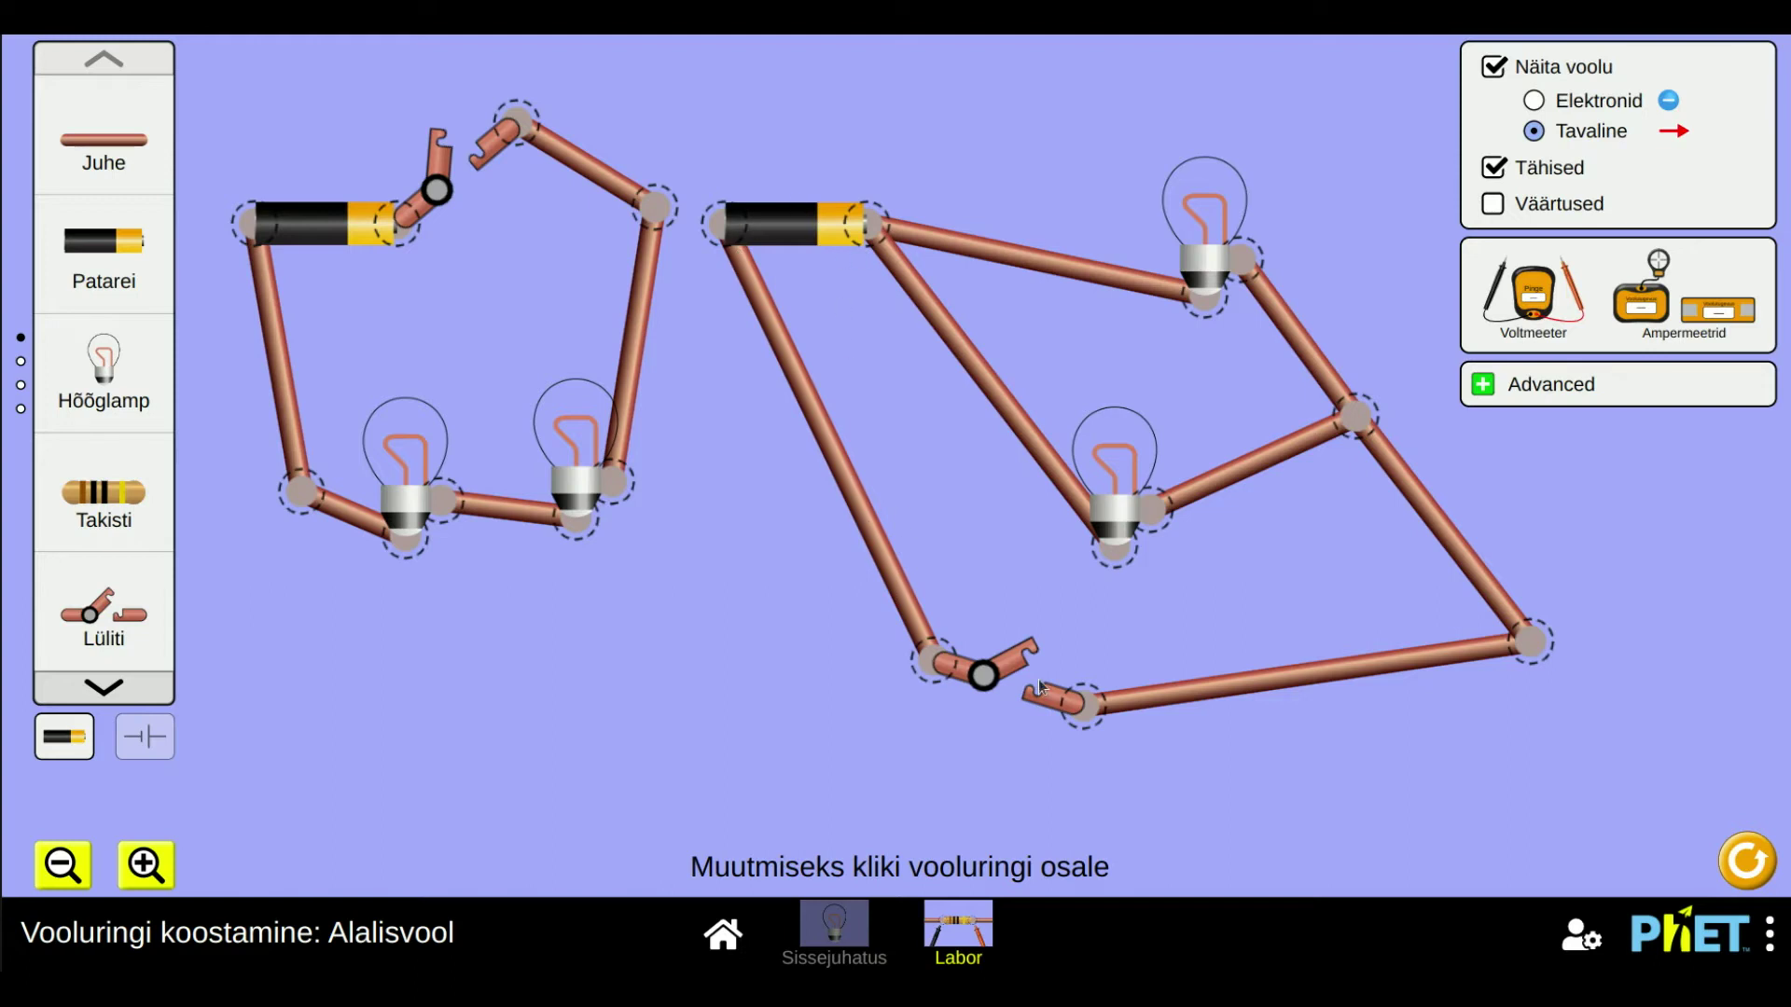
- Shift the junction joining the two bulb branches of the parallel circuit and place an inline ammeter below the series circuit
{"action": "left_click", "coordinate": [1353, 415]}
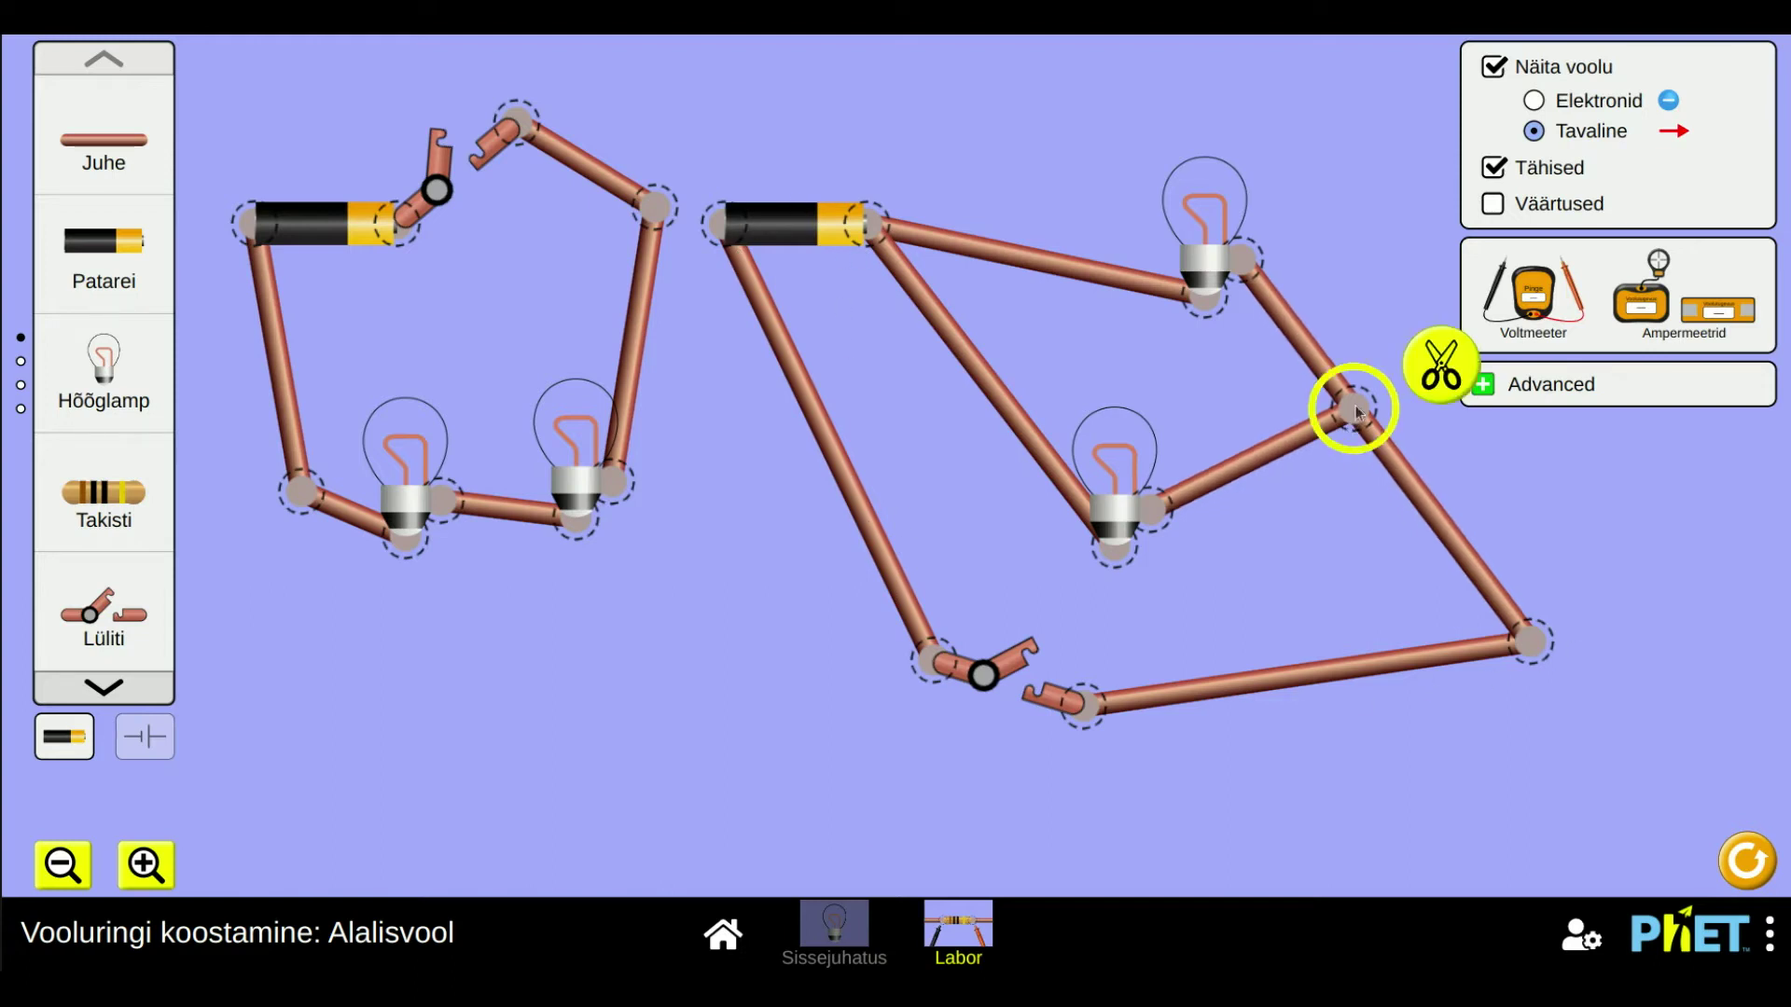
{"action": "left_click_drag", "start_coordinate": [1351, 417], "coordinate": [1337, 431]}
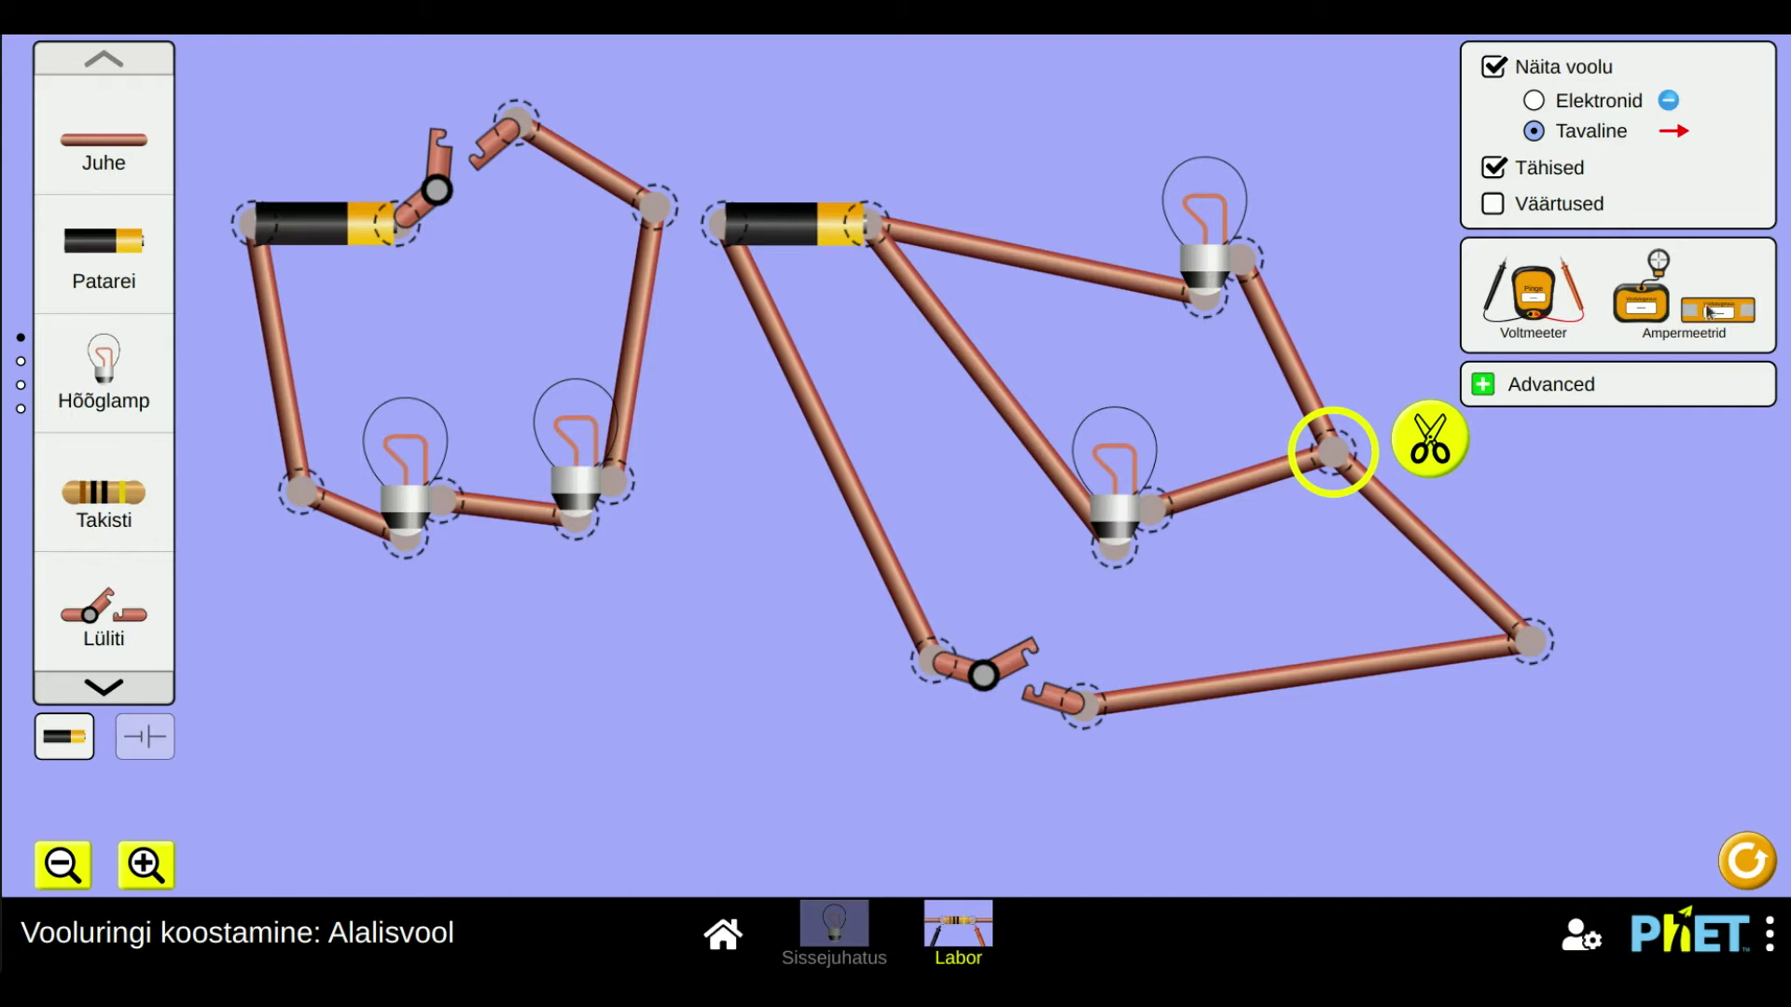
{"action": "left_click_drag", "start_coordinate": [1715, 315], "coordinate": [626, 656]}
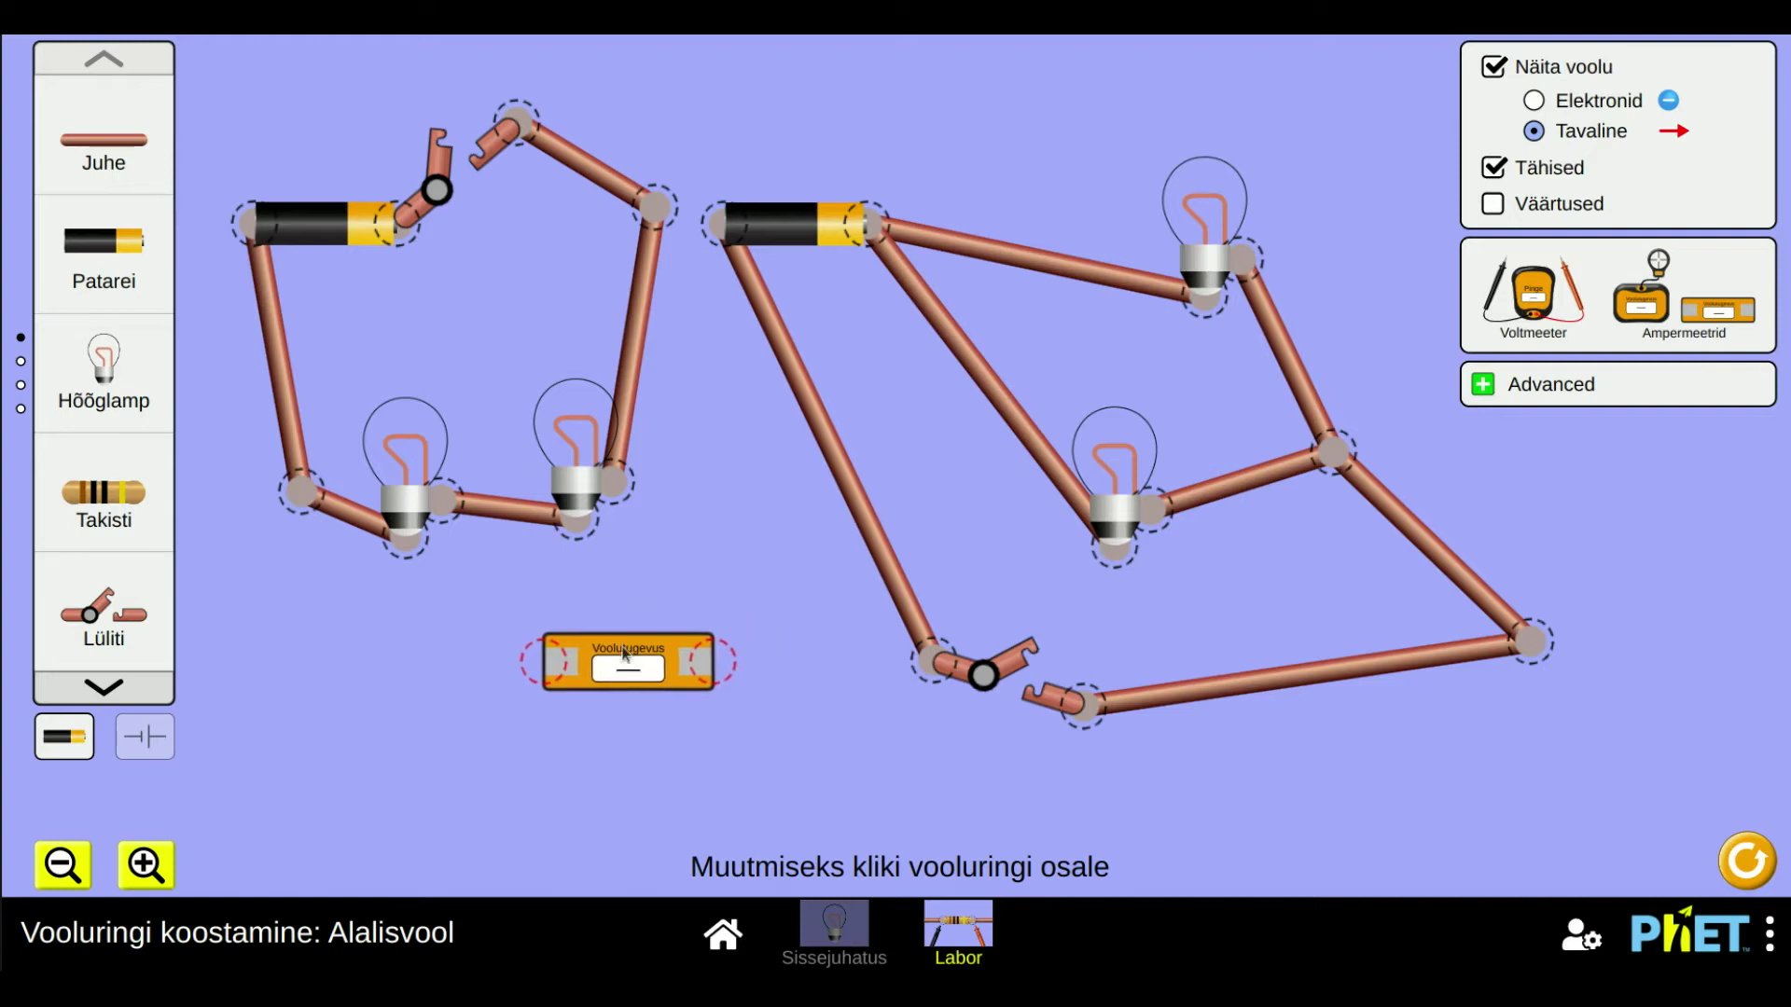
- Close the series circuit's switch and show the current as electrons
{"action": "left_click", "coordinate": [434, 187]}
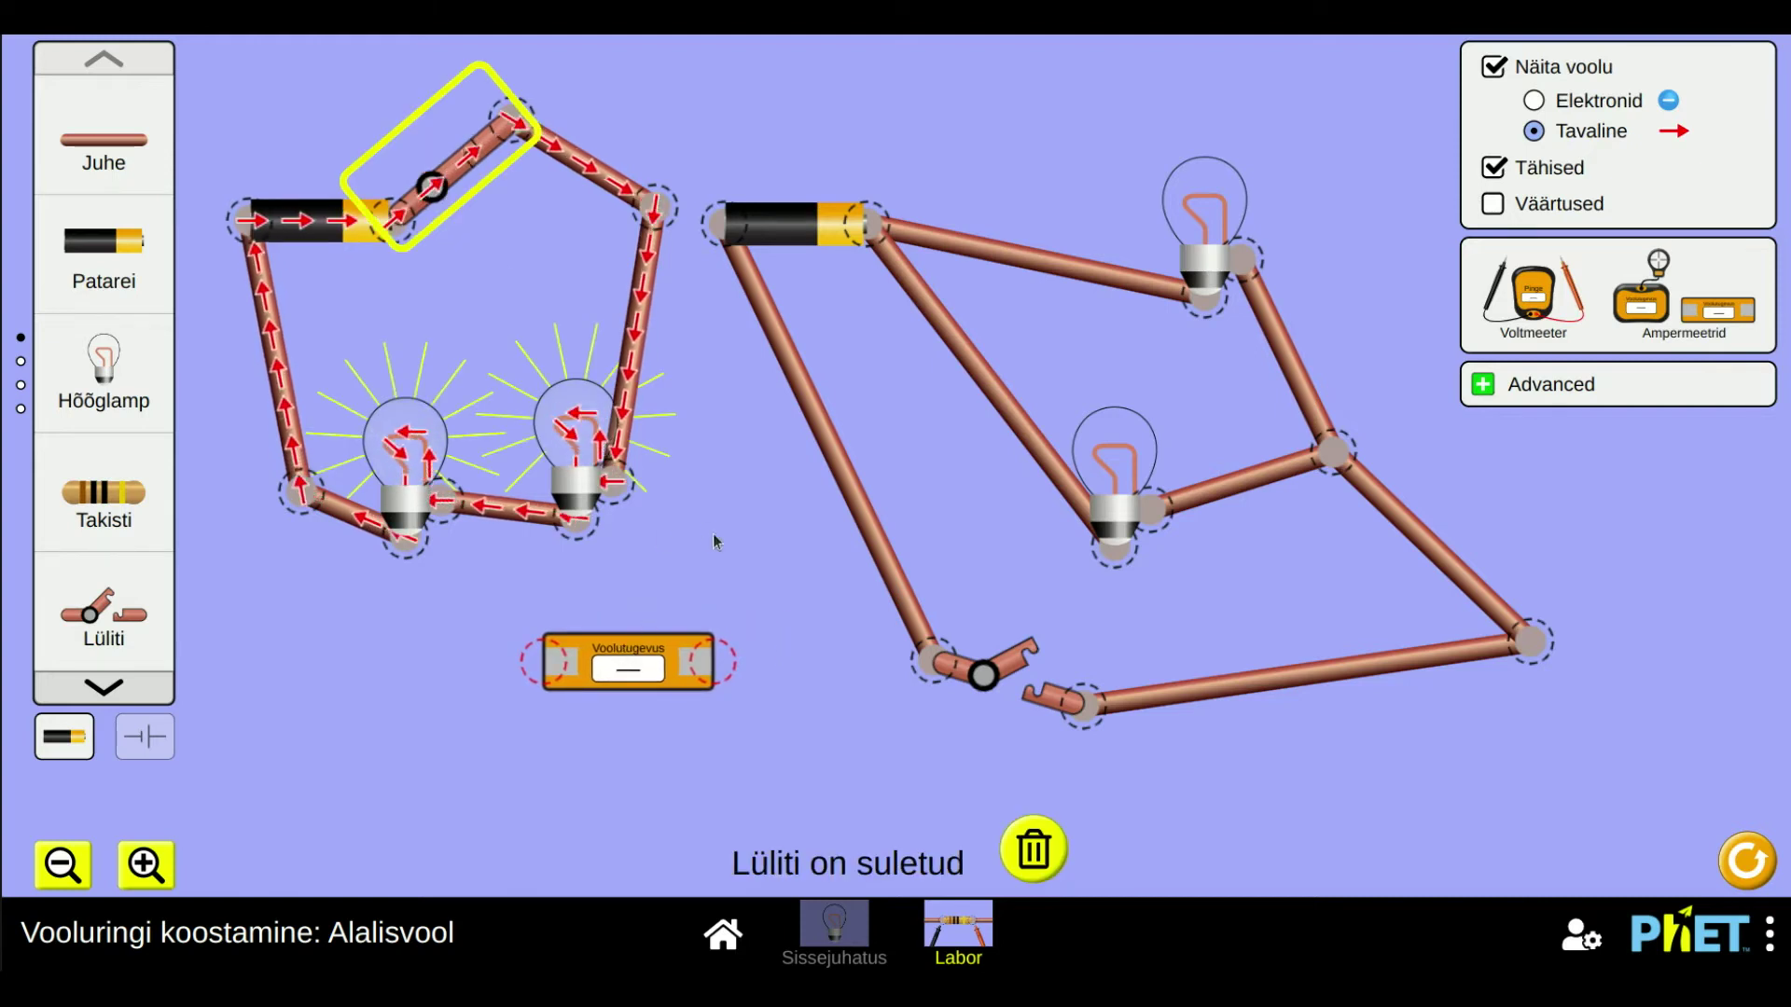
{"action": "left_click_drag", "start_coordinate": [644, 664], "coordinate": [595, 659]}
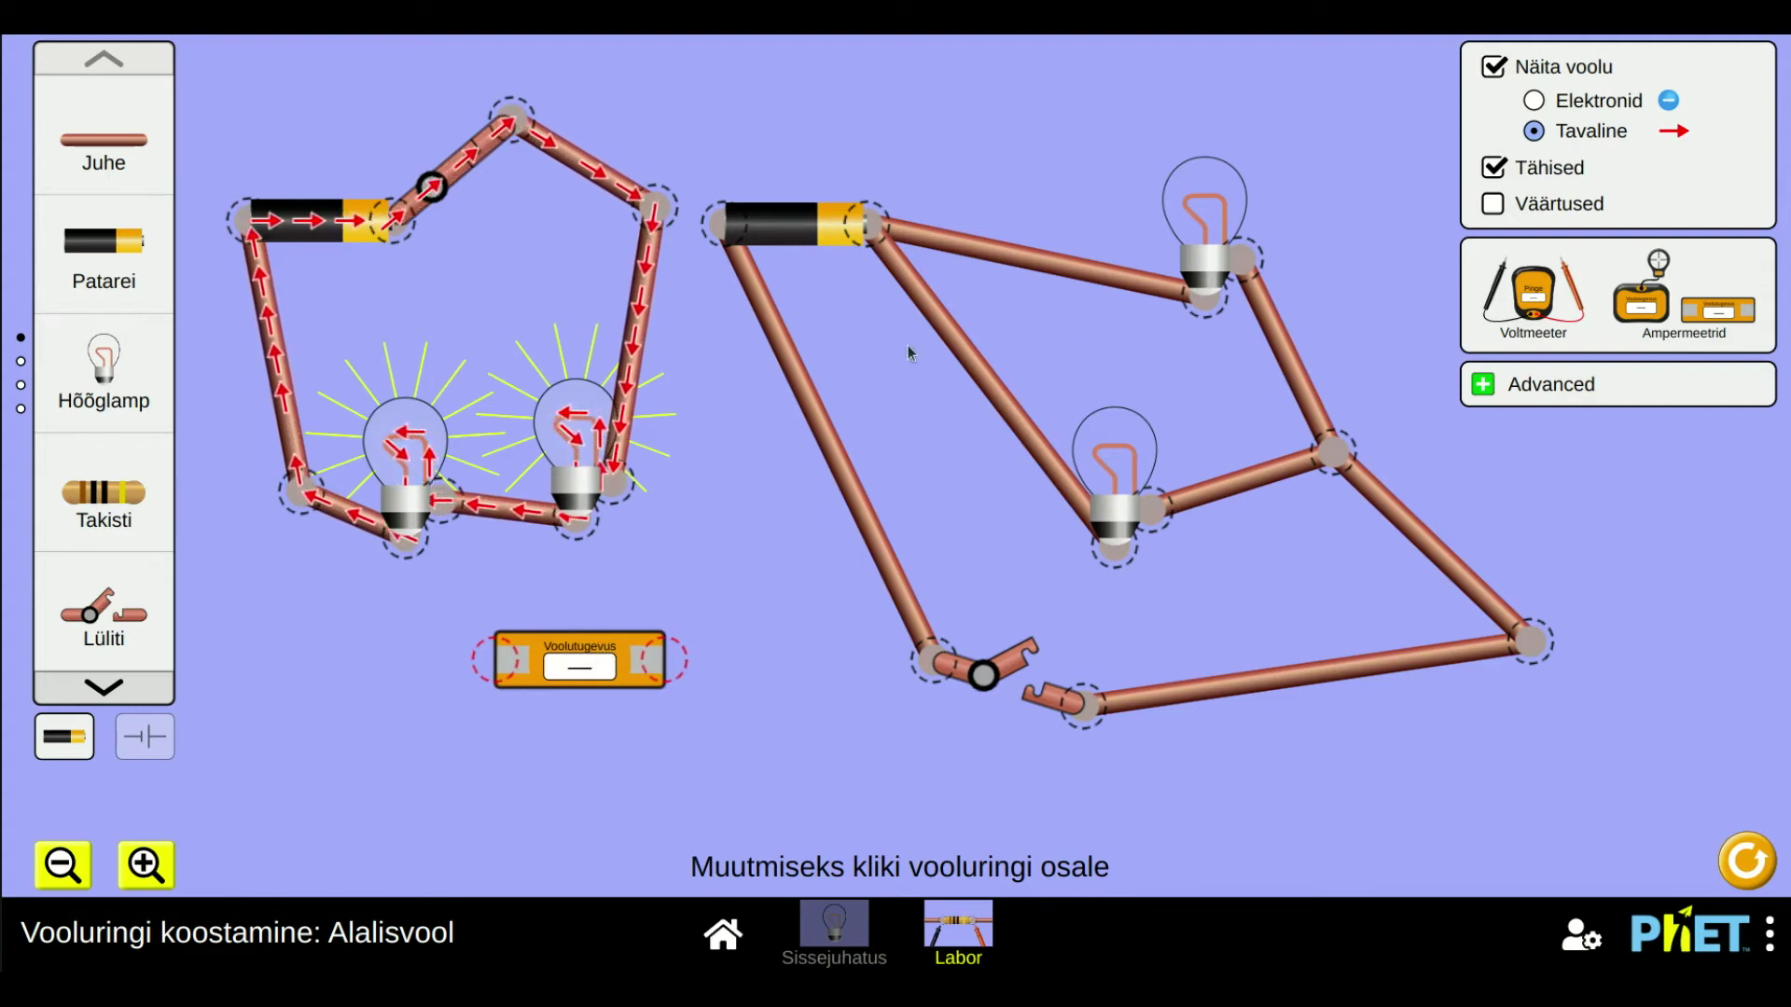
{"action": "left_click", "coordinate": [1531, 101]}
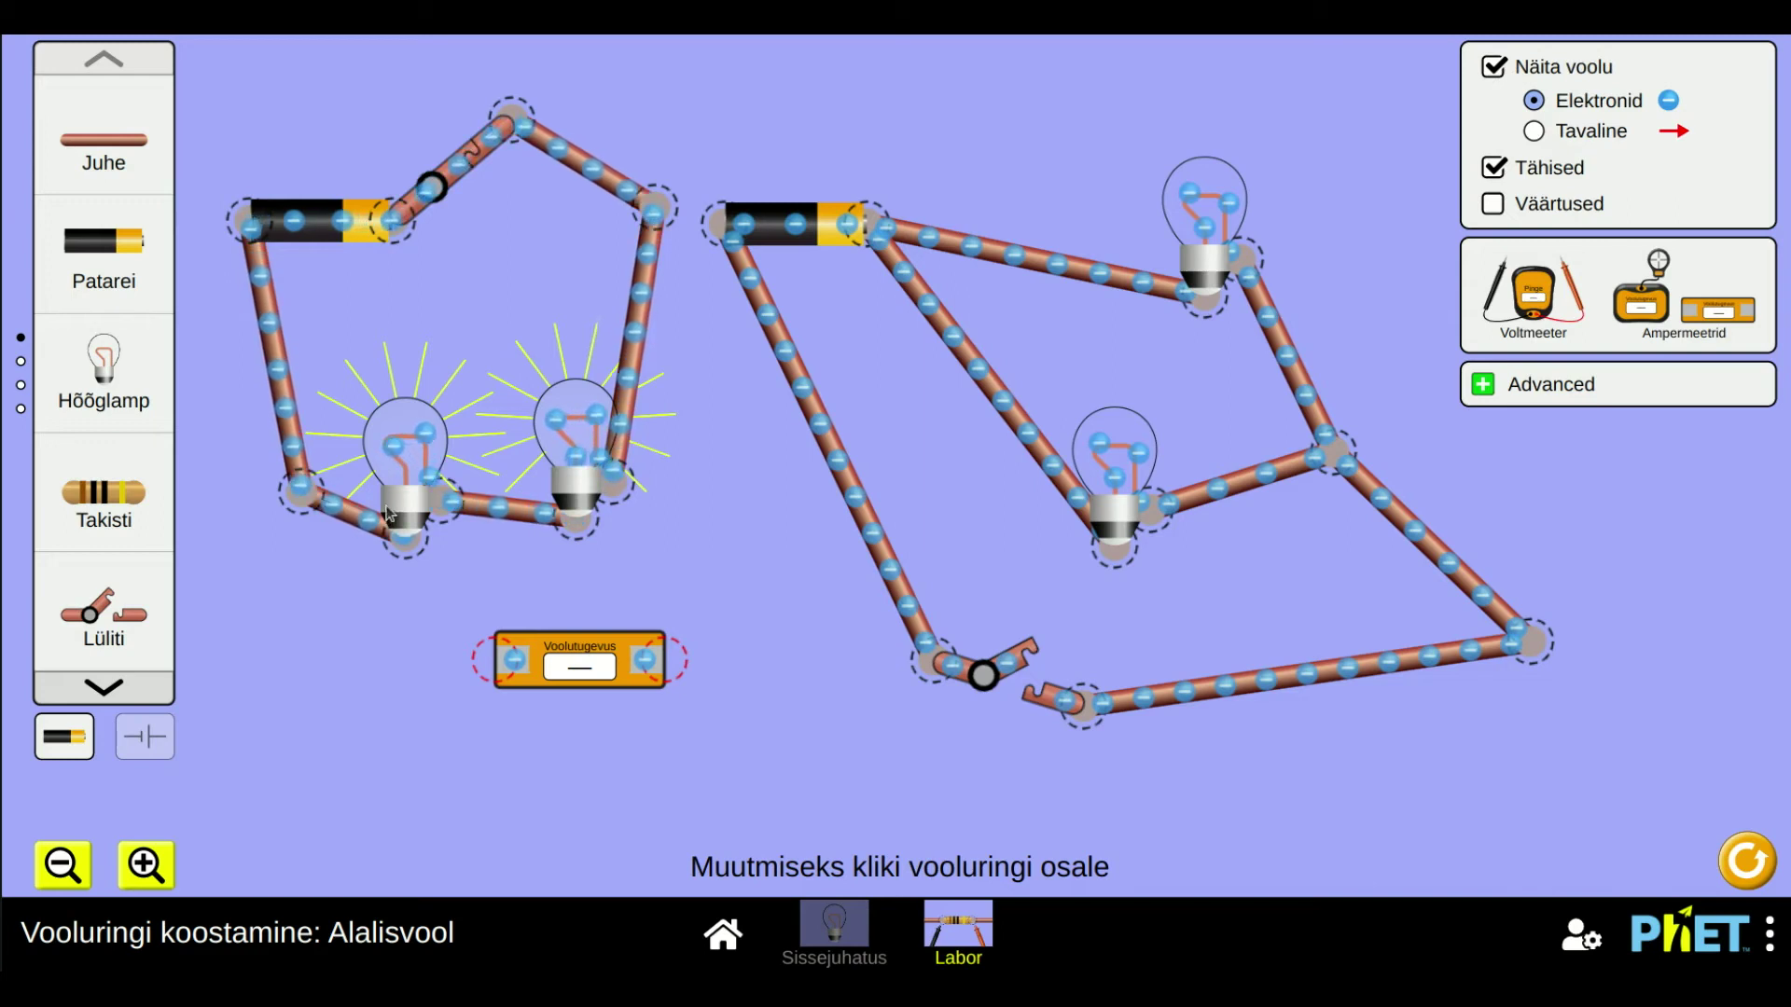
- Insert the inline ammeter into the series circuit between the battery's wire and the lower bulb's wire, rearranging the bulbs for space
{"action": "left_click_drag", "start_coordinate": [399, 523], "coordinate": [597, 548]}
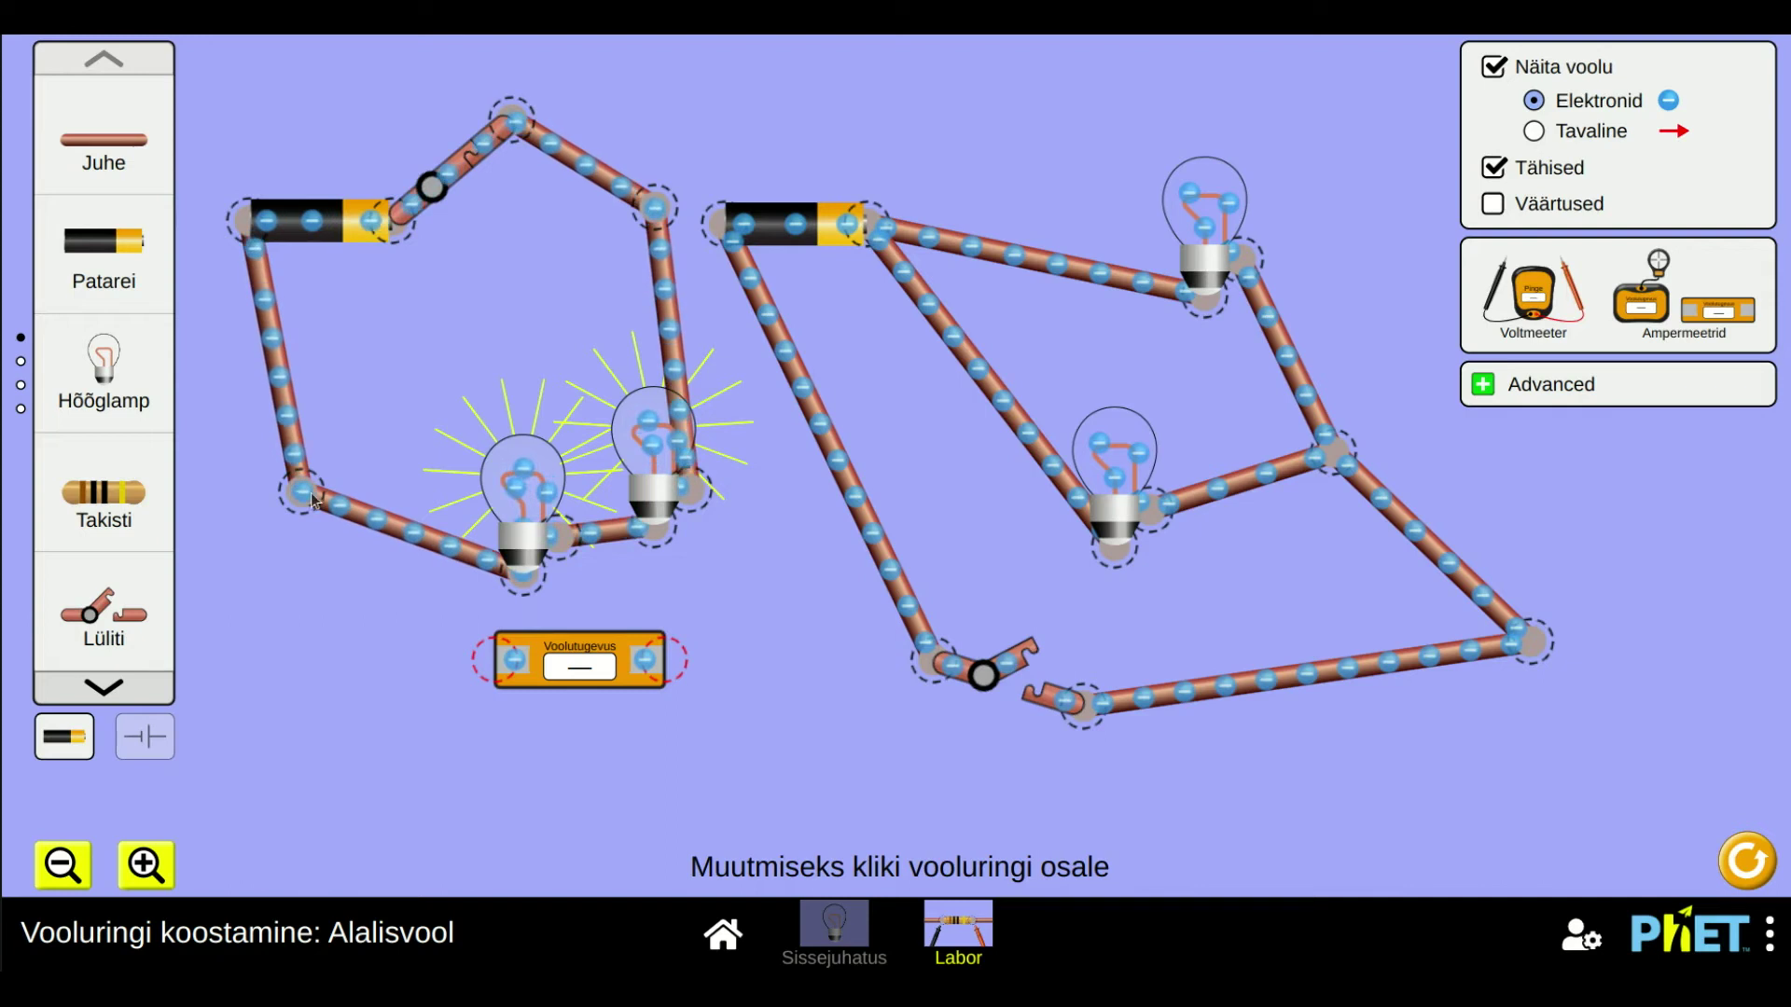
{"action": "left_click_drag", "start_coordinate": [573, 673], "coordinate": [380, 673]}
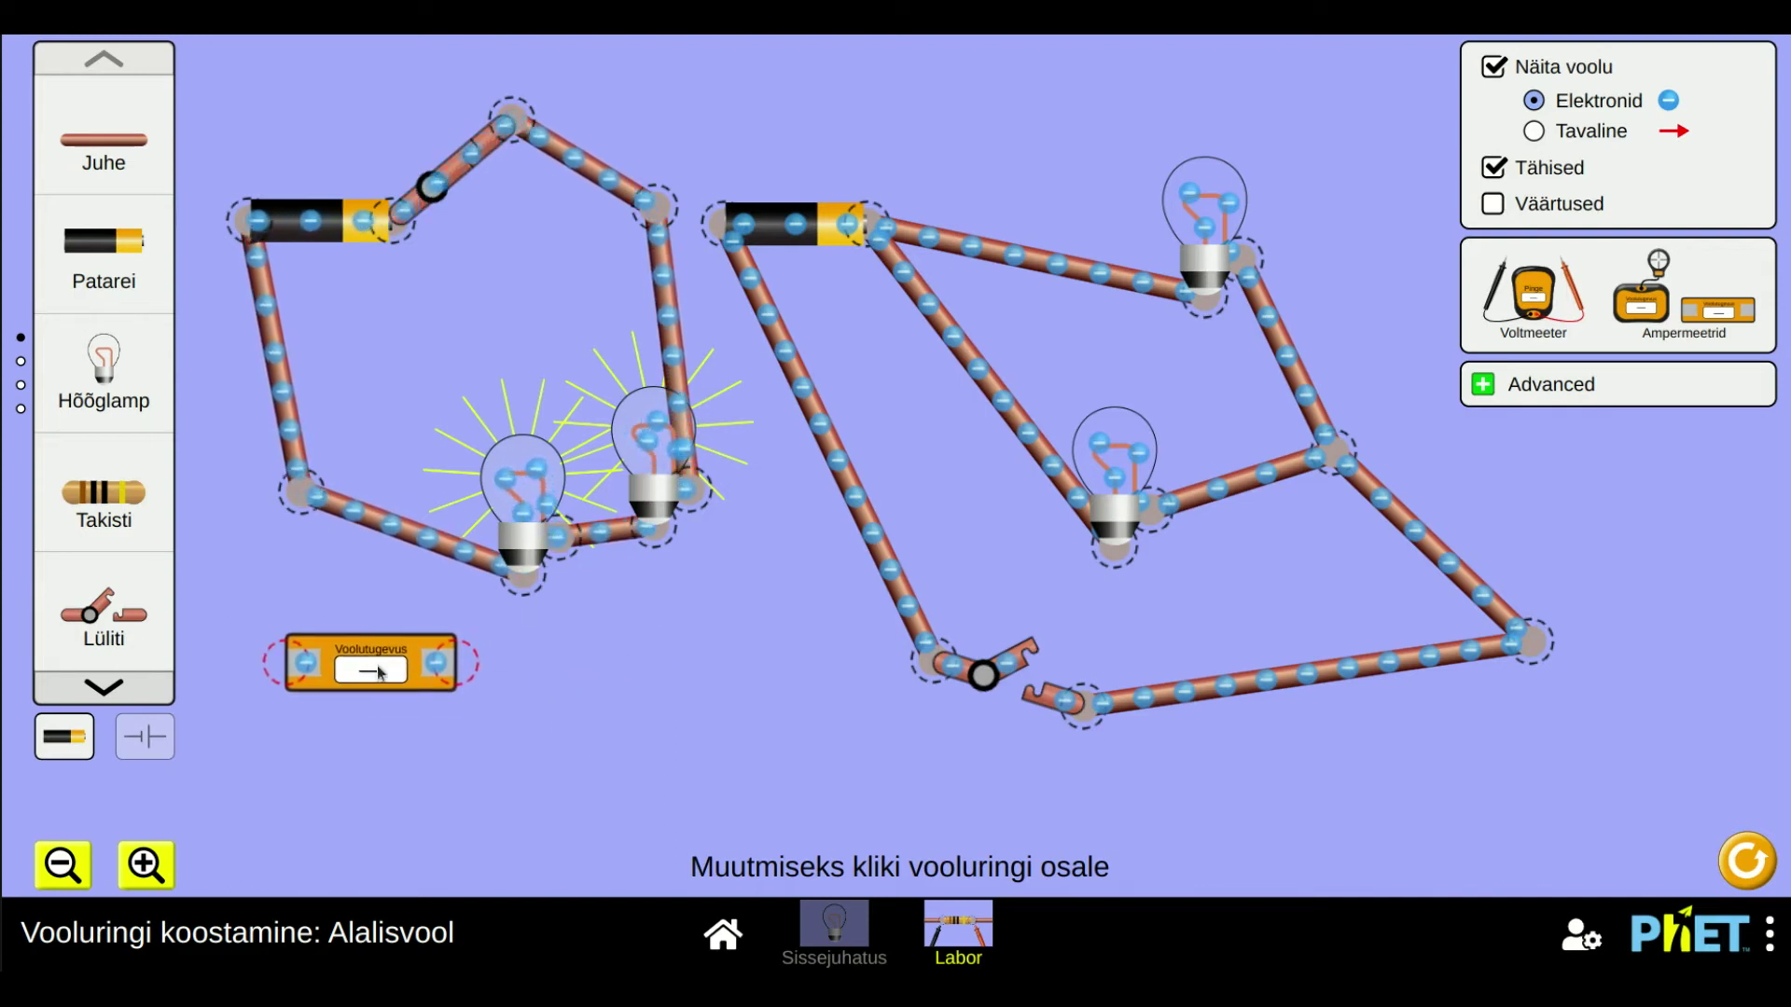
{"action": "left_click", "coordinate": [298, 471]}
{"action": "left_click", "coordinate": [224, 556]}
{"action": "left_click_drag", "start_coordinate": [438, 573], "coordinate": [467, 596]}
{"action": "left_click_drag", "start_coordinate": [307, 660], "coordinate": [392, 546]}
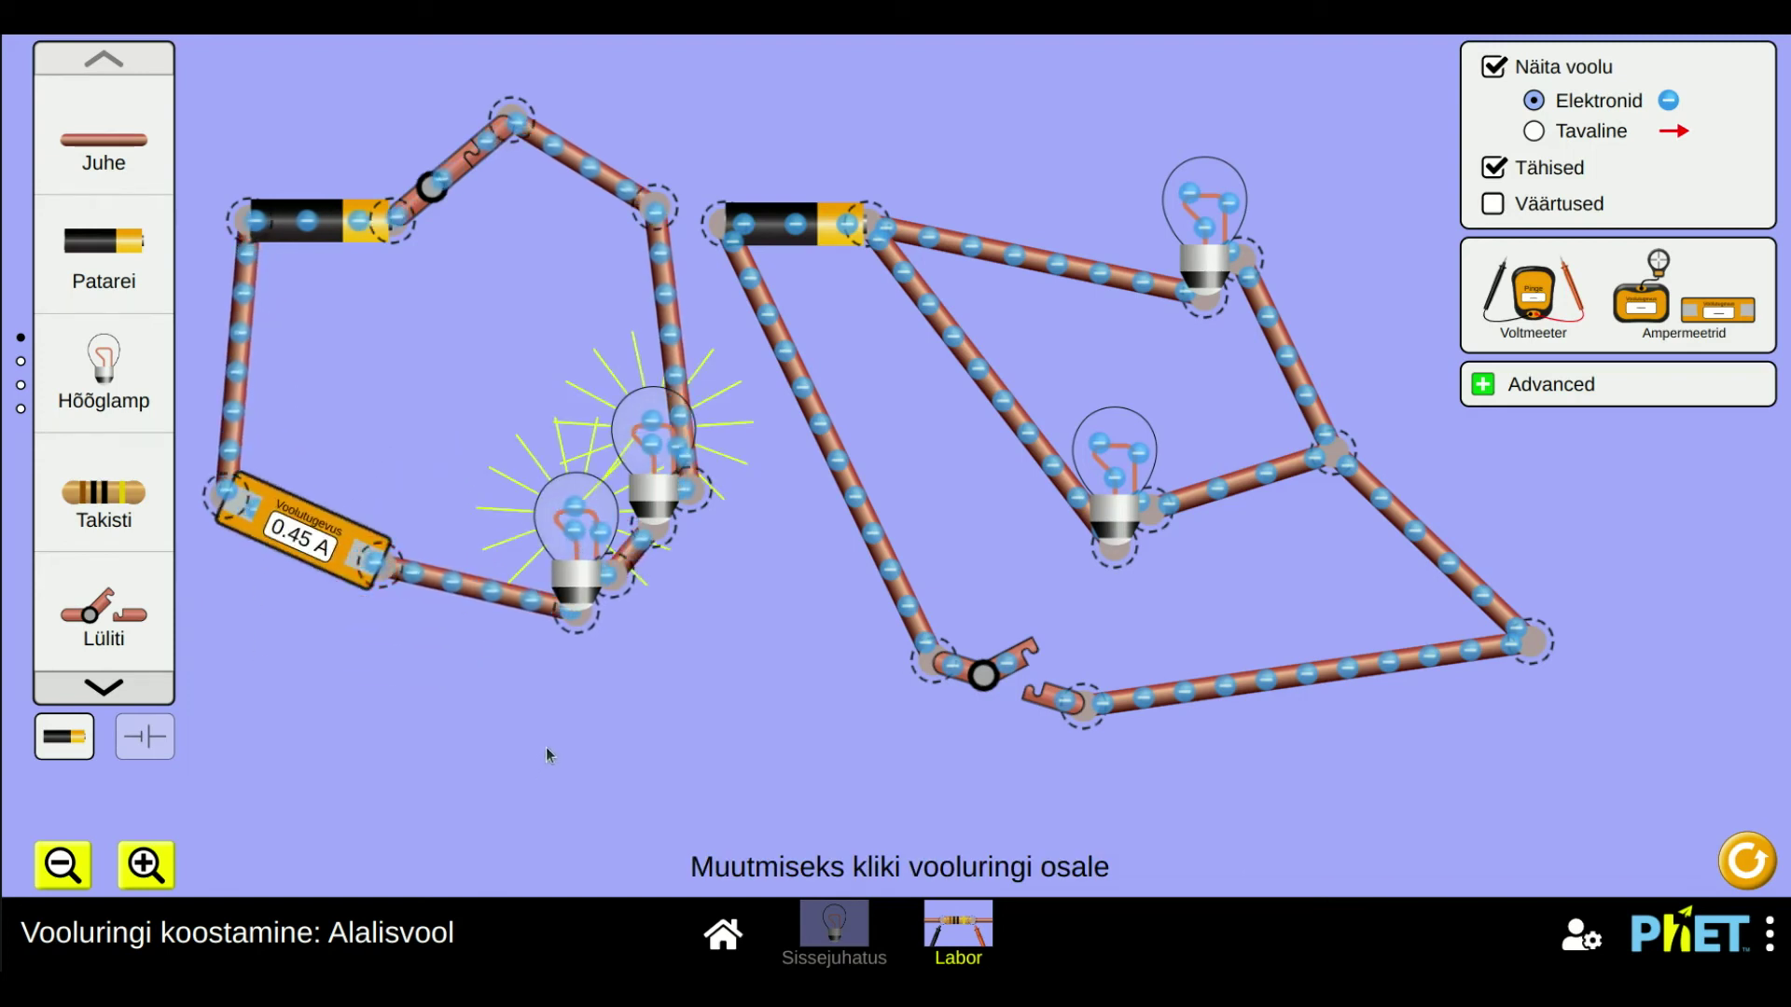
{"action": "left_click_drag", "start_coordinate": [580, 587], "coordinate": [535, 631]}
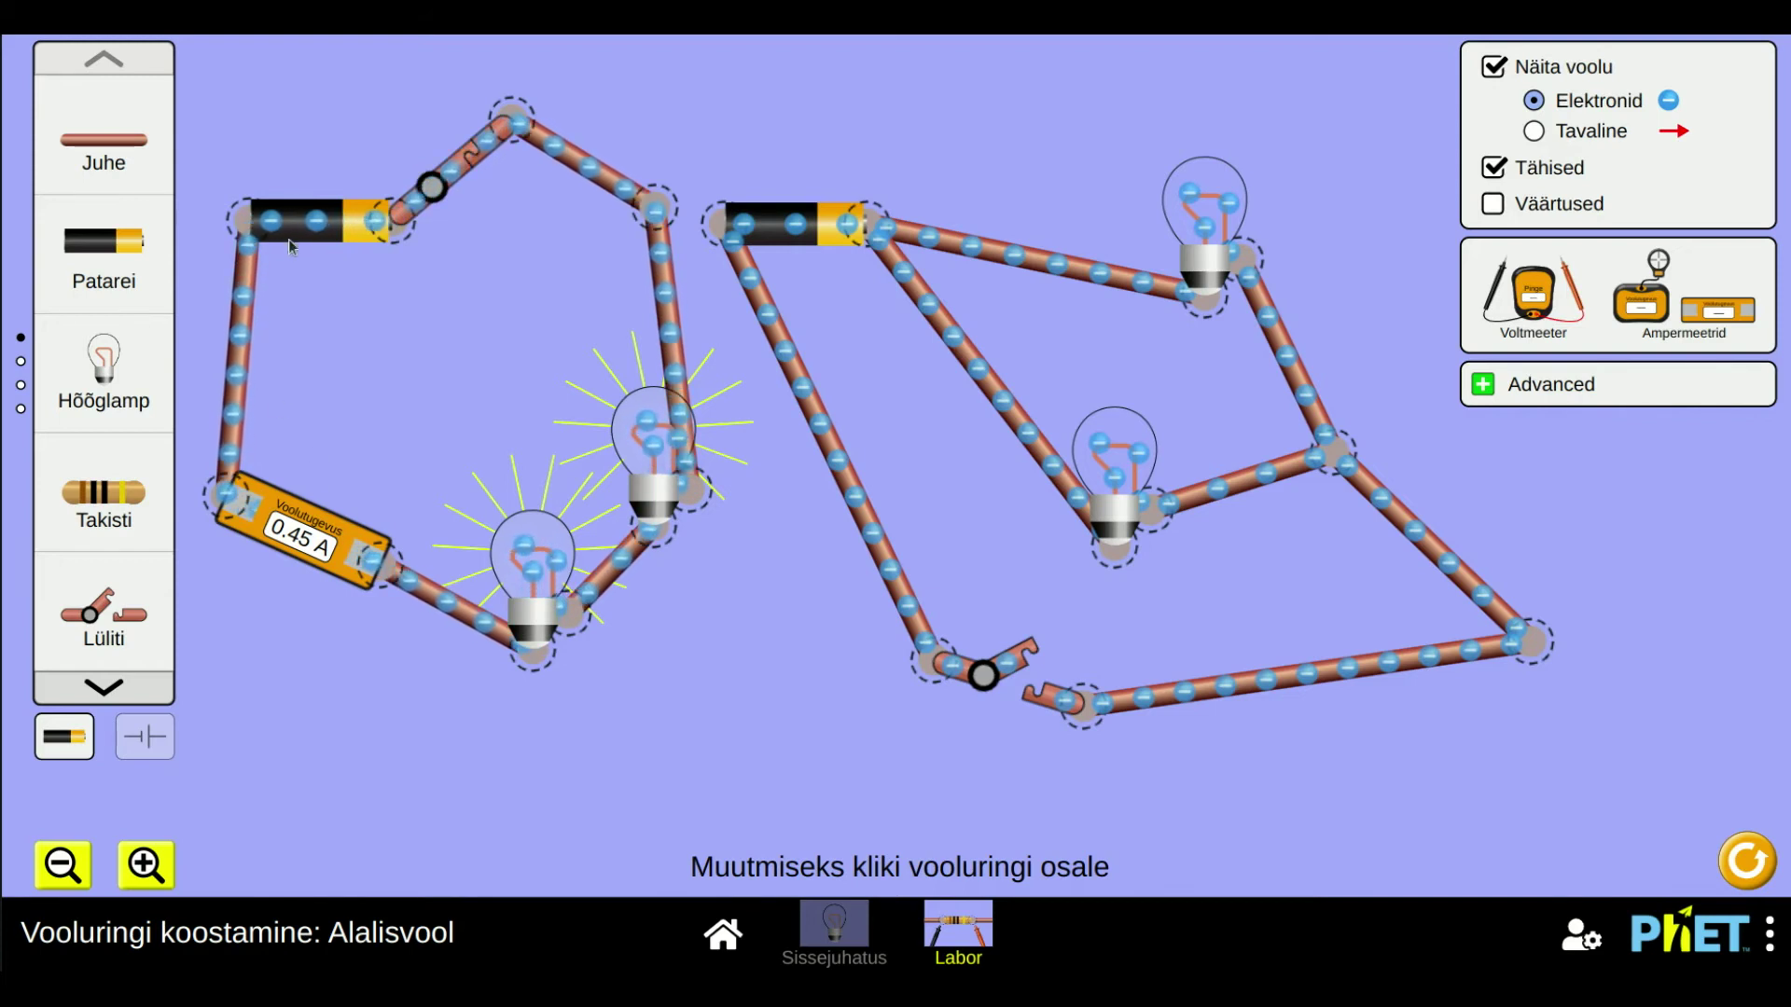
- Delete the inline ammeter from the series circuit and rejoin the two loose wire ends
{"action": "left_click", "coordinate": [319, 557]}
{"action": "left_click", "coordinate": [899, 850]}
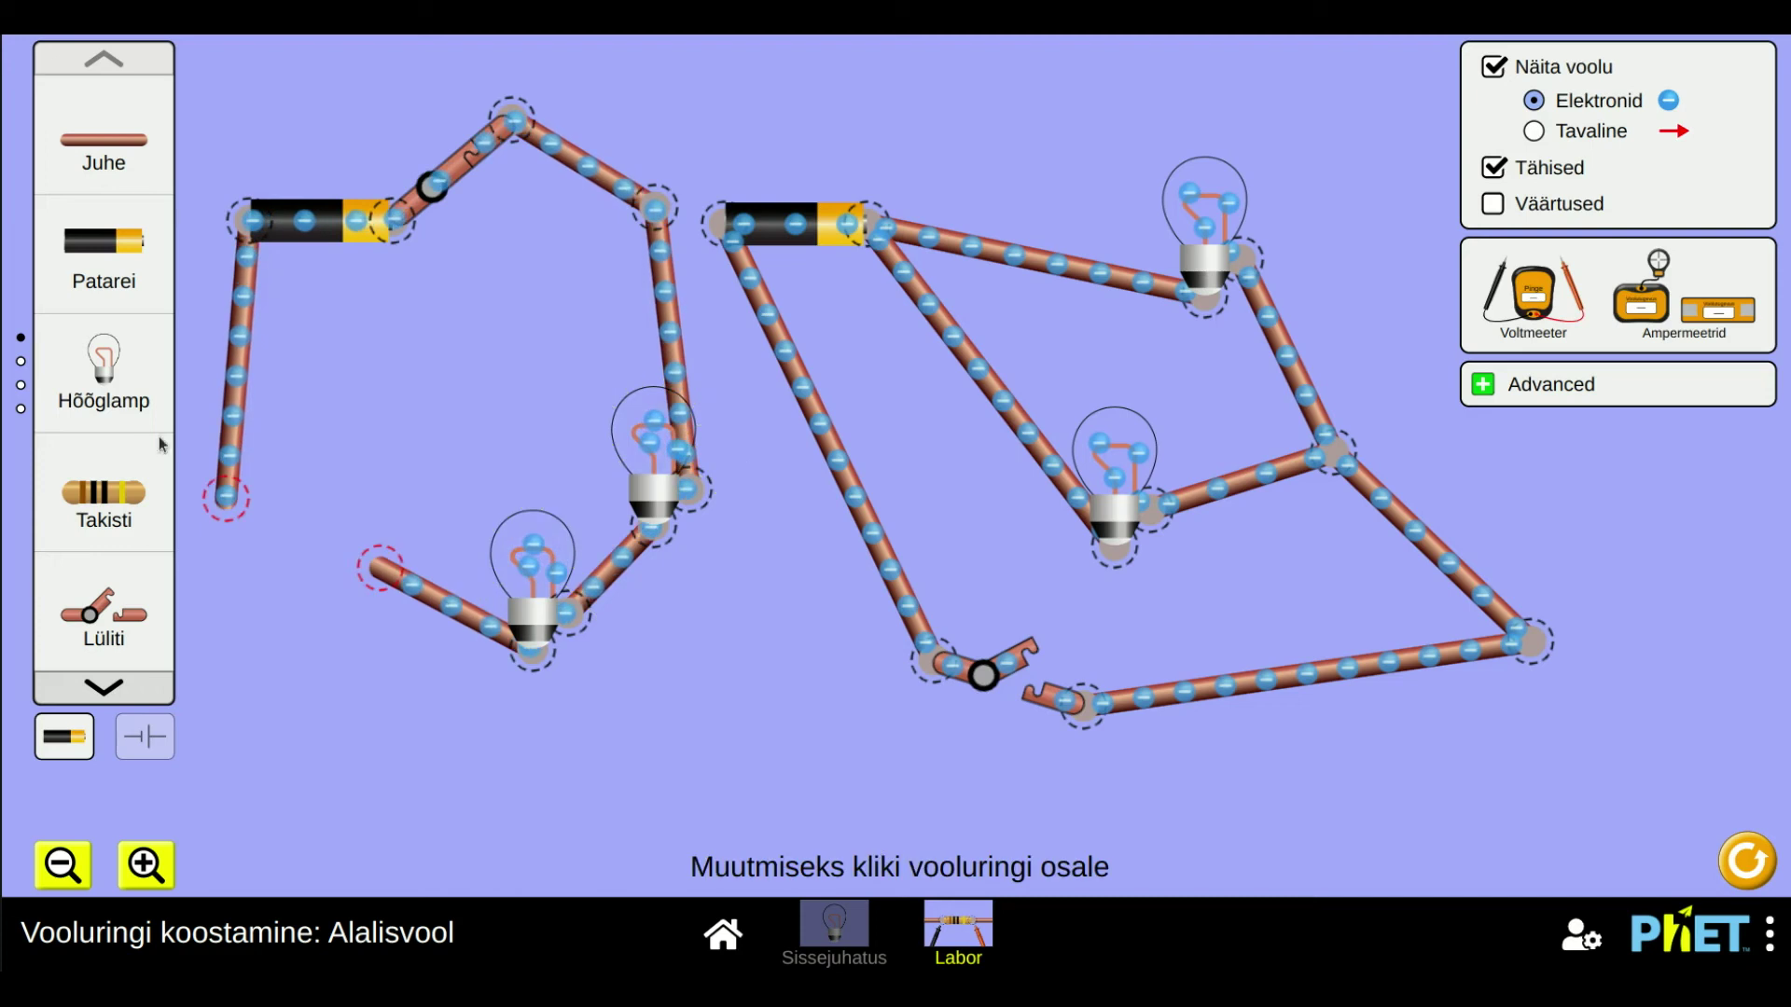
{"action": "left_click_drag", "start_coordinate": [224, 497], "coordinate": [374, 578]}
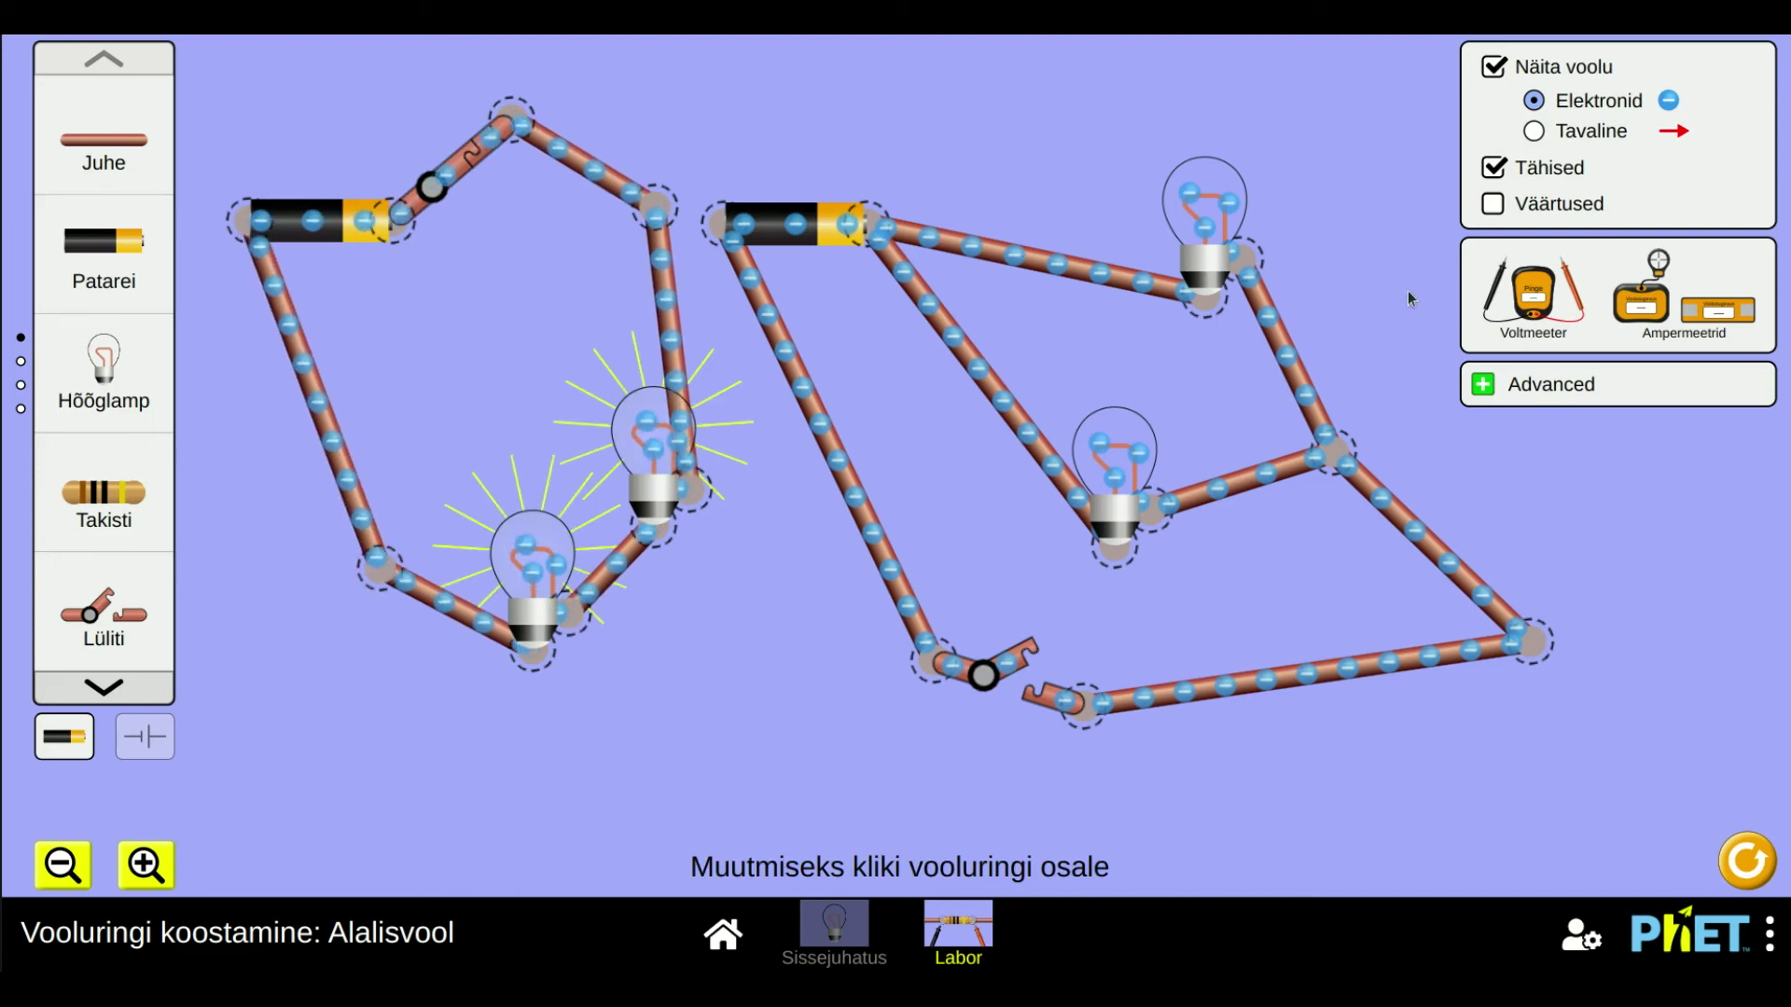
- Measure the series circuit's current on the battery's wire with the probe ammeter, moving the probe off the wire when done
{"action": "left_click_drag", "start_coordinate": [1642, 310], "coordinate": [359, 507]}
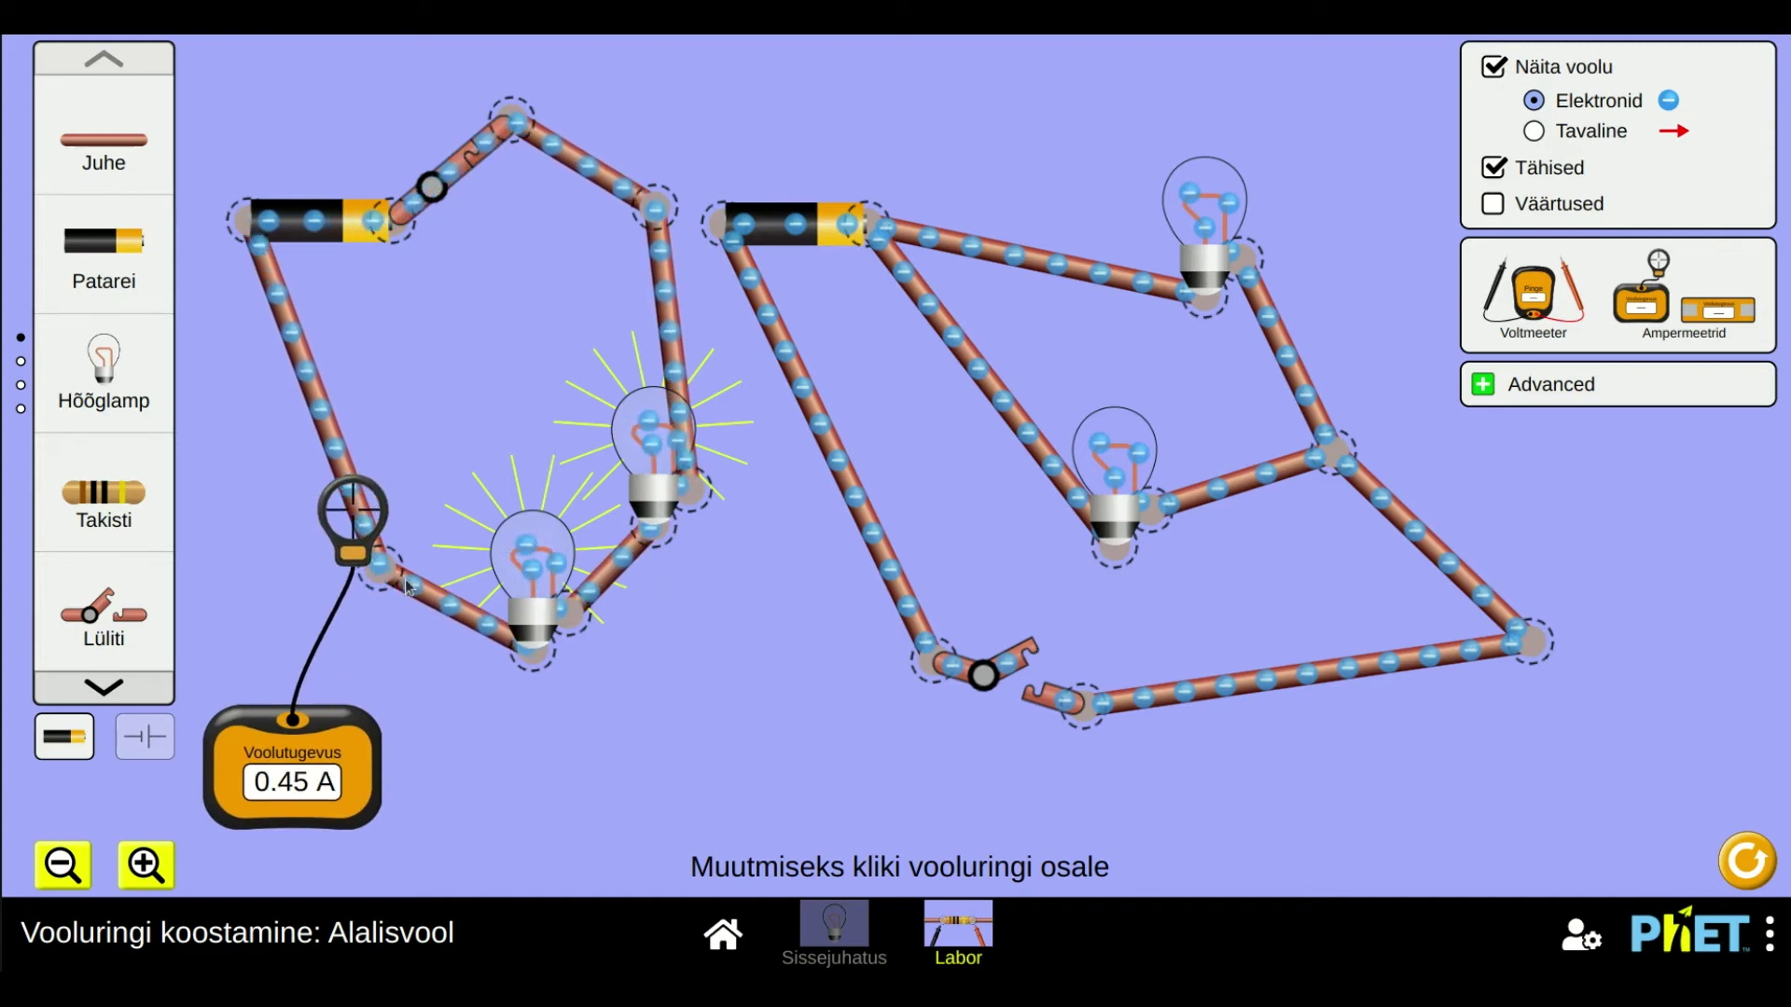
{"action": "left_click_drag", "start_coordinate": [379, 517], "coordinate": [288, 623]}
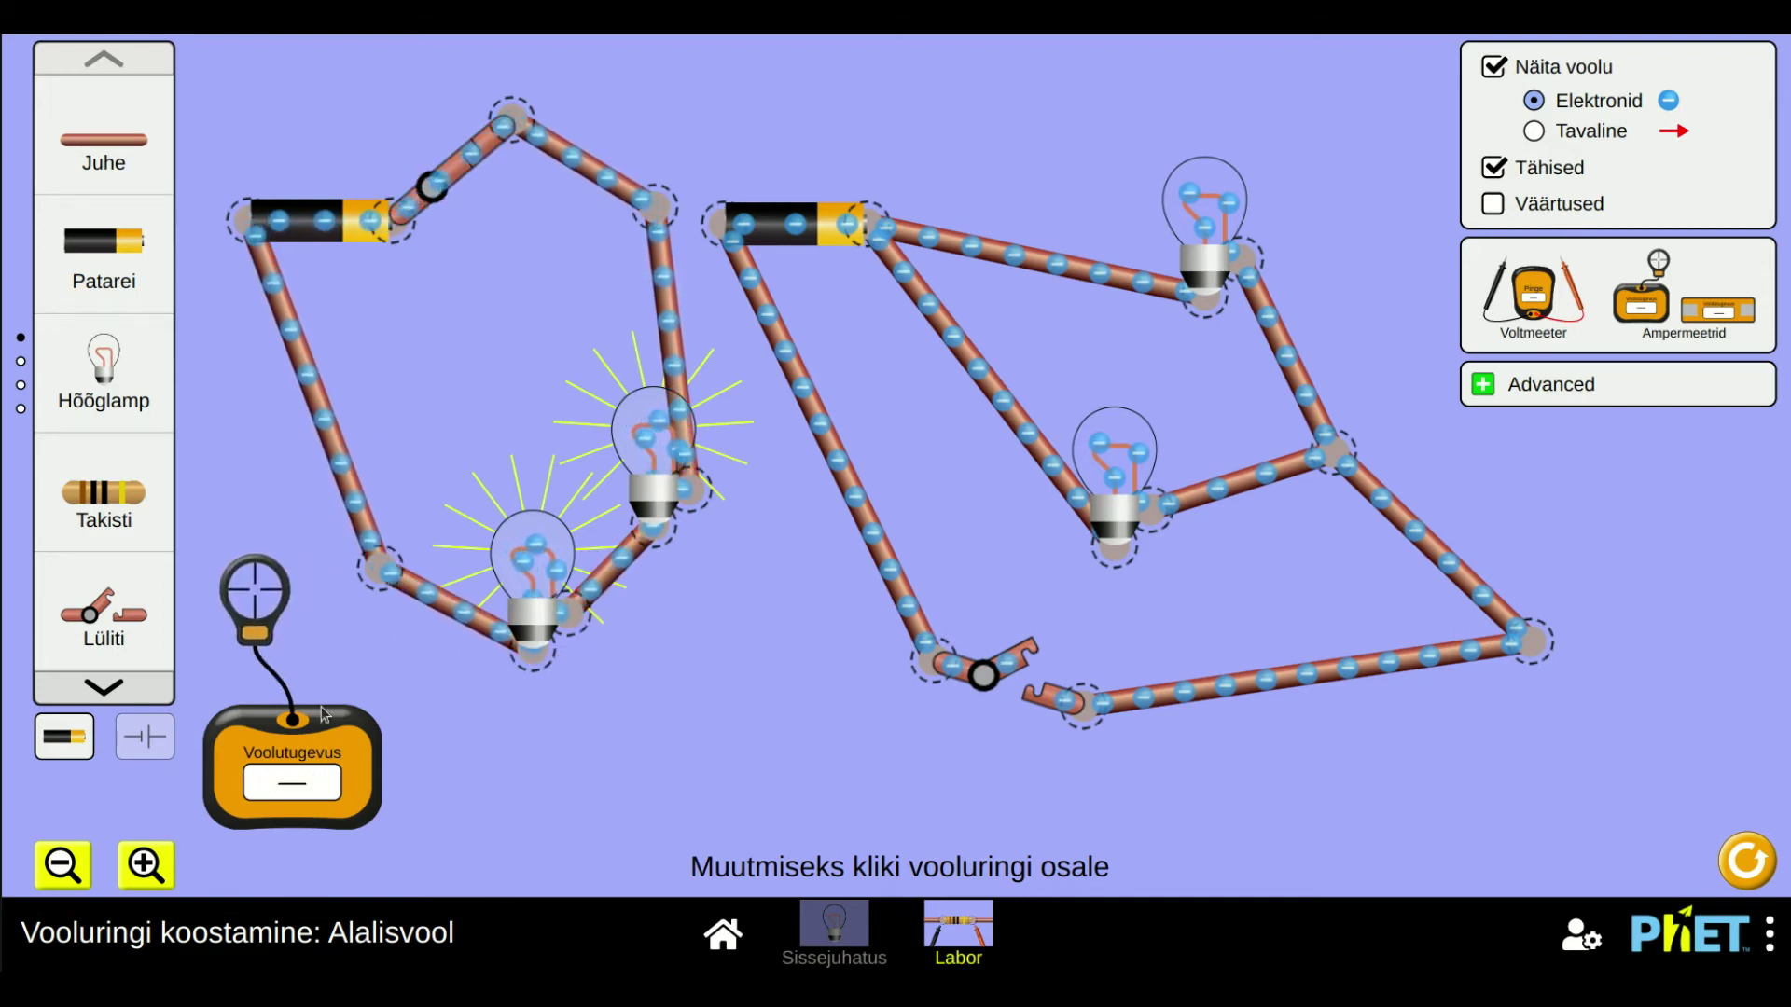
- Open the series circuit's switch and close the parallel circuit's switch
{"action": "left_click", "coordinate": [415, 205]}
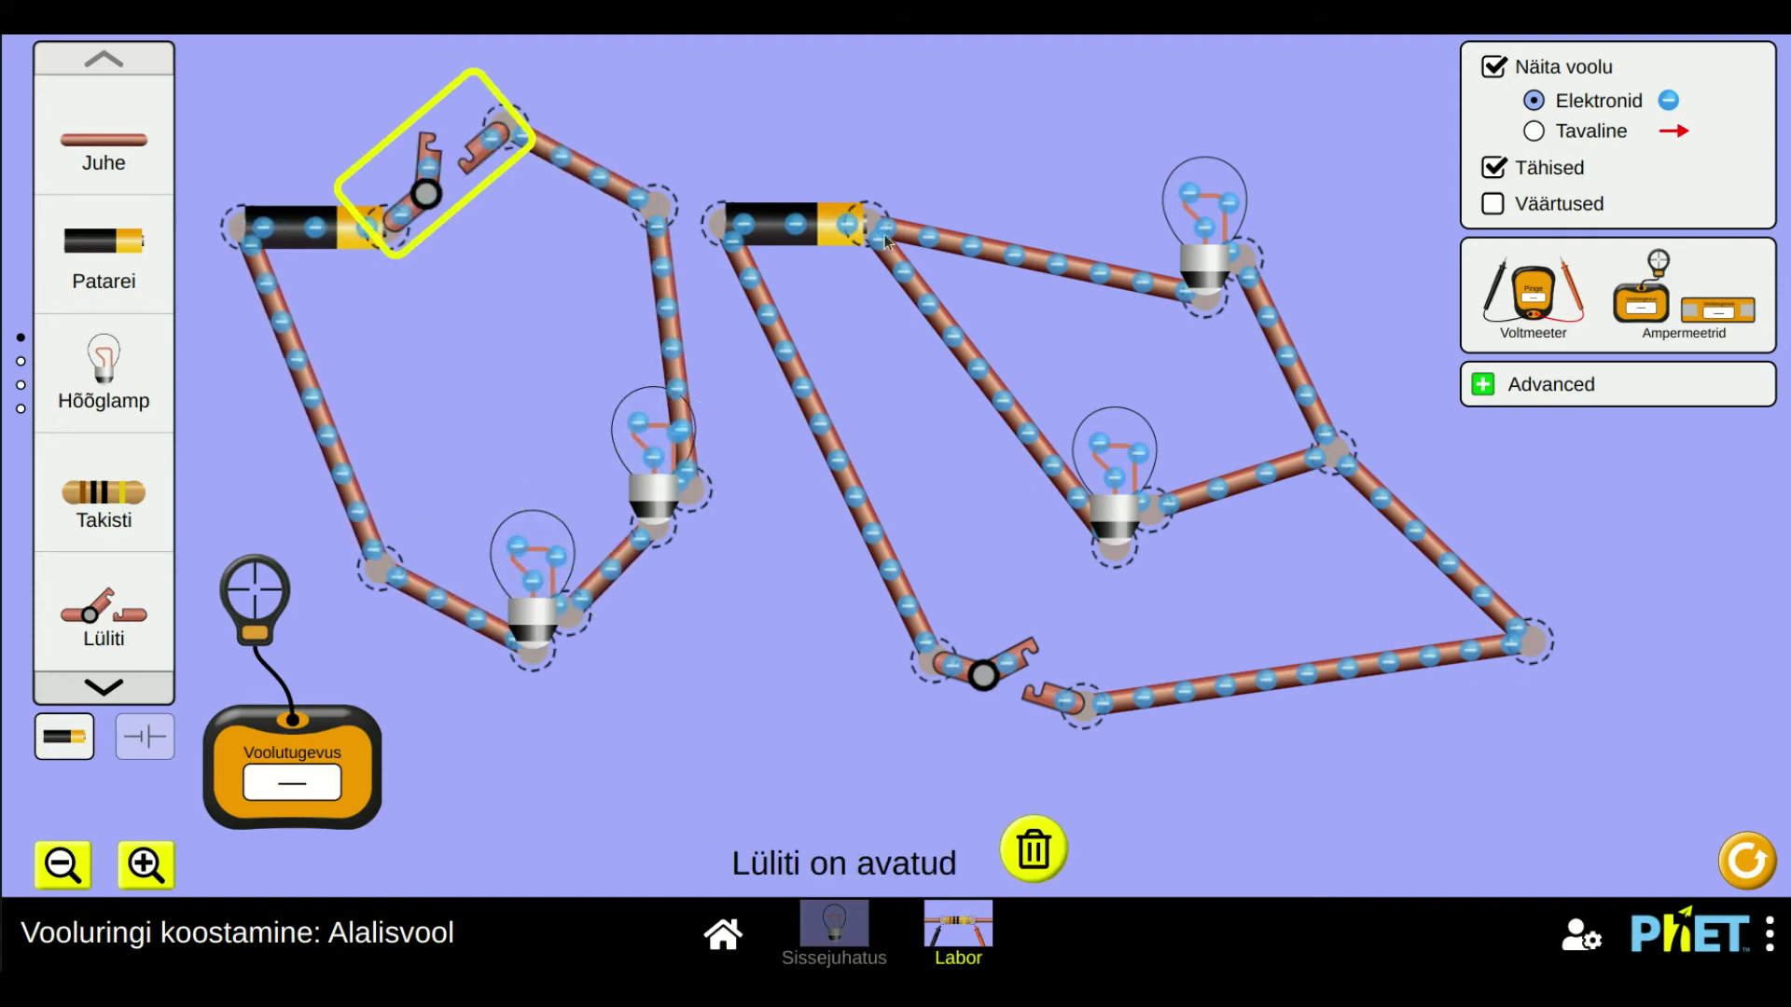
{"action": "left_click", "coordinate": [1005, 660]}
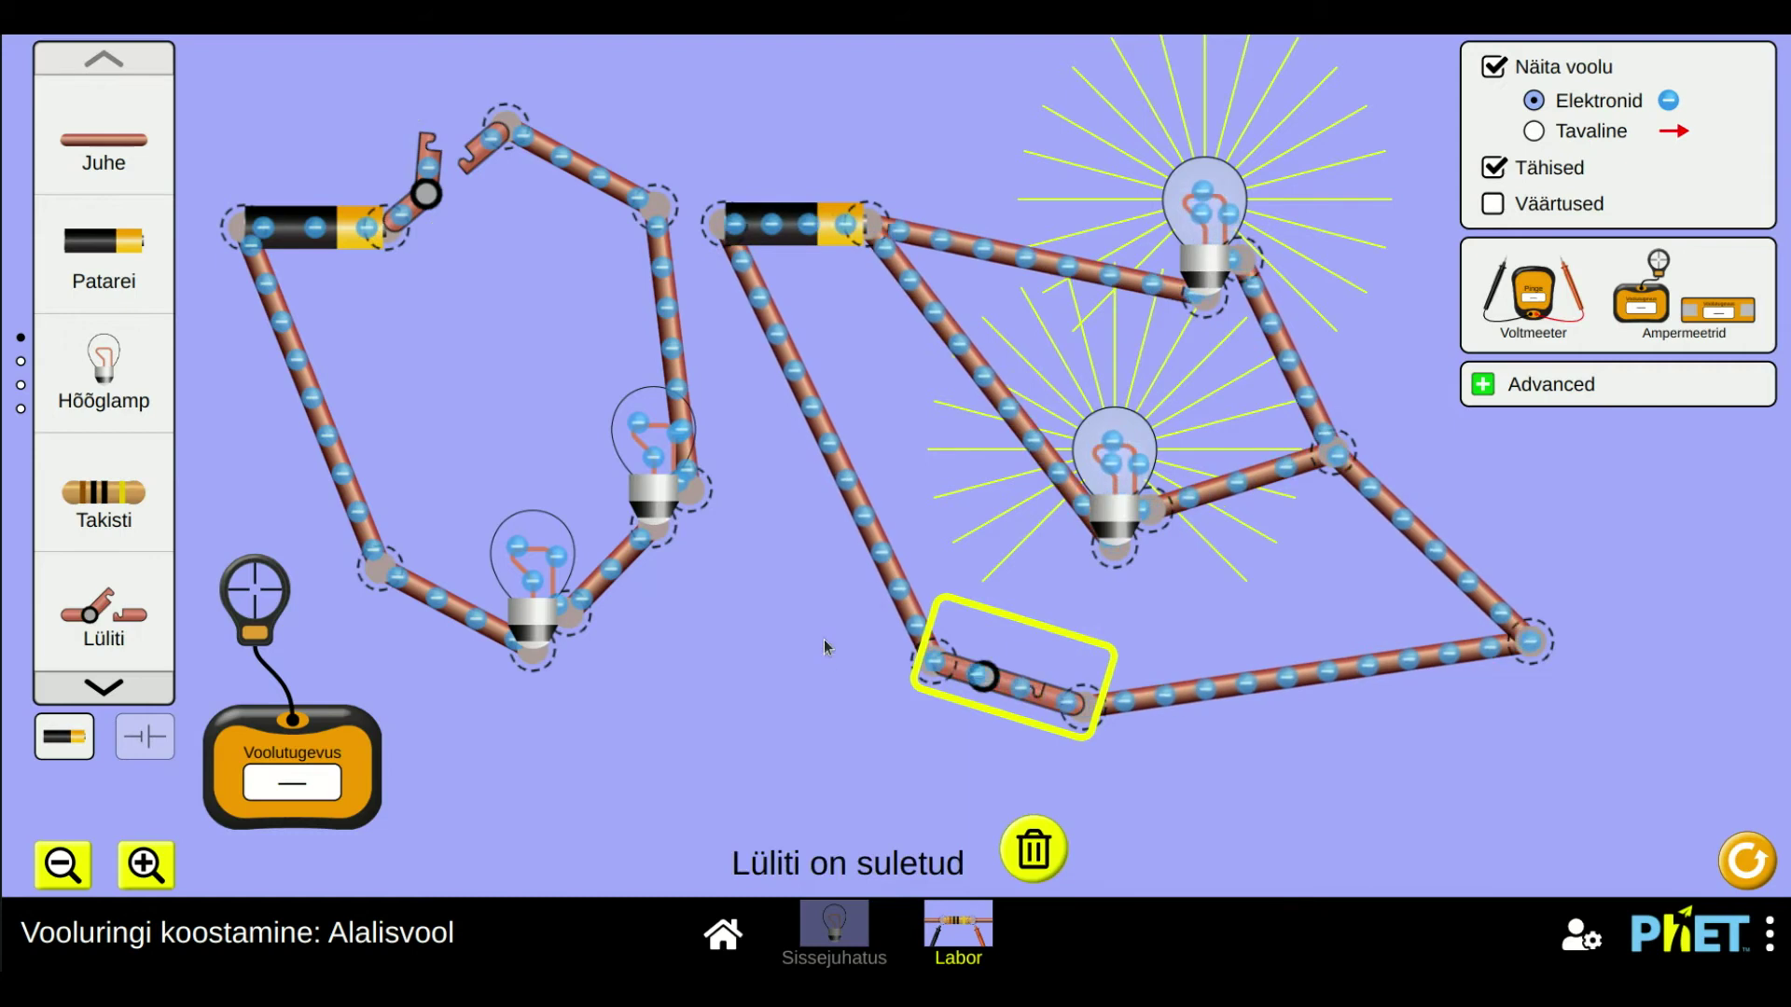
- Measure the parallel circuit's total current by placing the ammeter probe on the wire between the battery and the switch
{"action": "left_click_drag", "start_coordinate": [371, 753], "coordinate": [845, 721]}
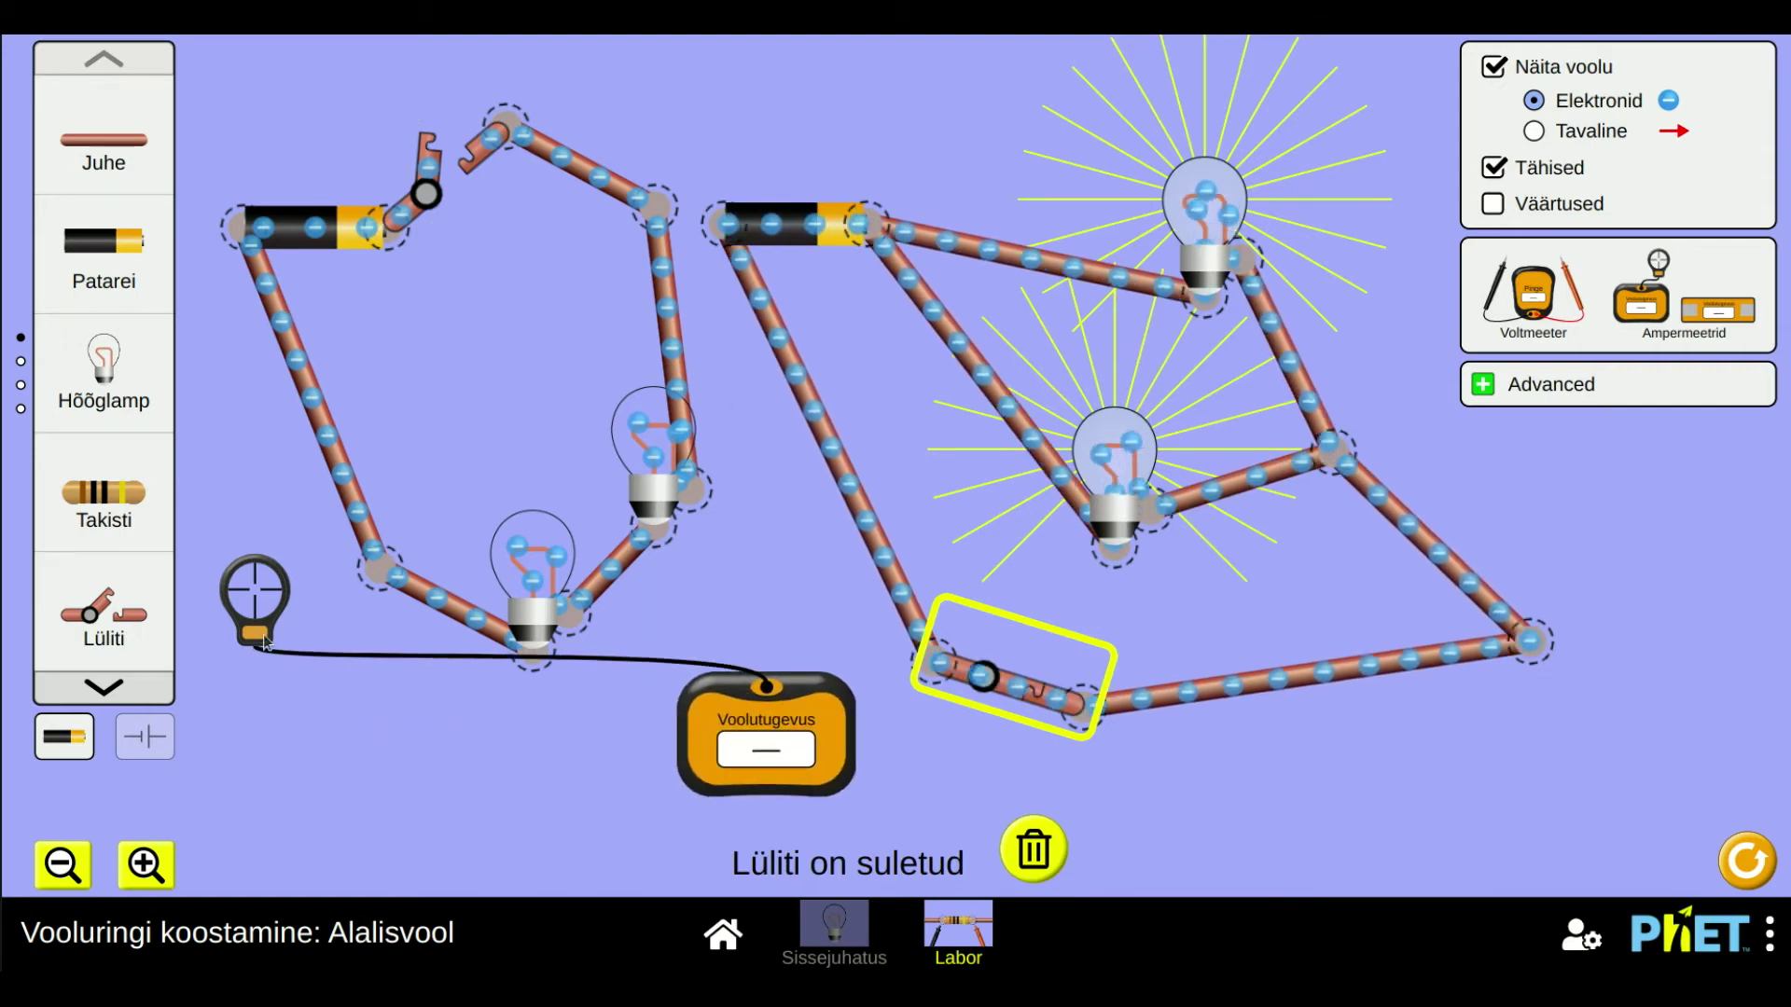
{"action": "left_click_drag", "start_coordinate": [255, 601], "coordinate": [754, 612]}
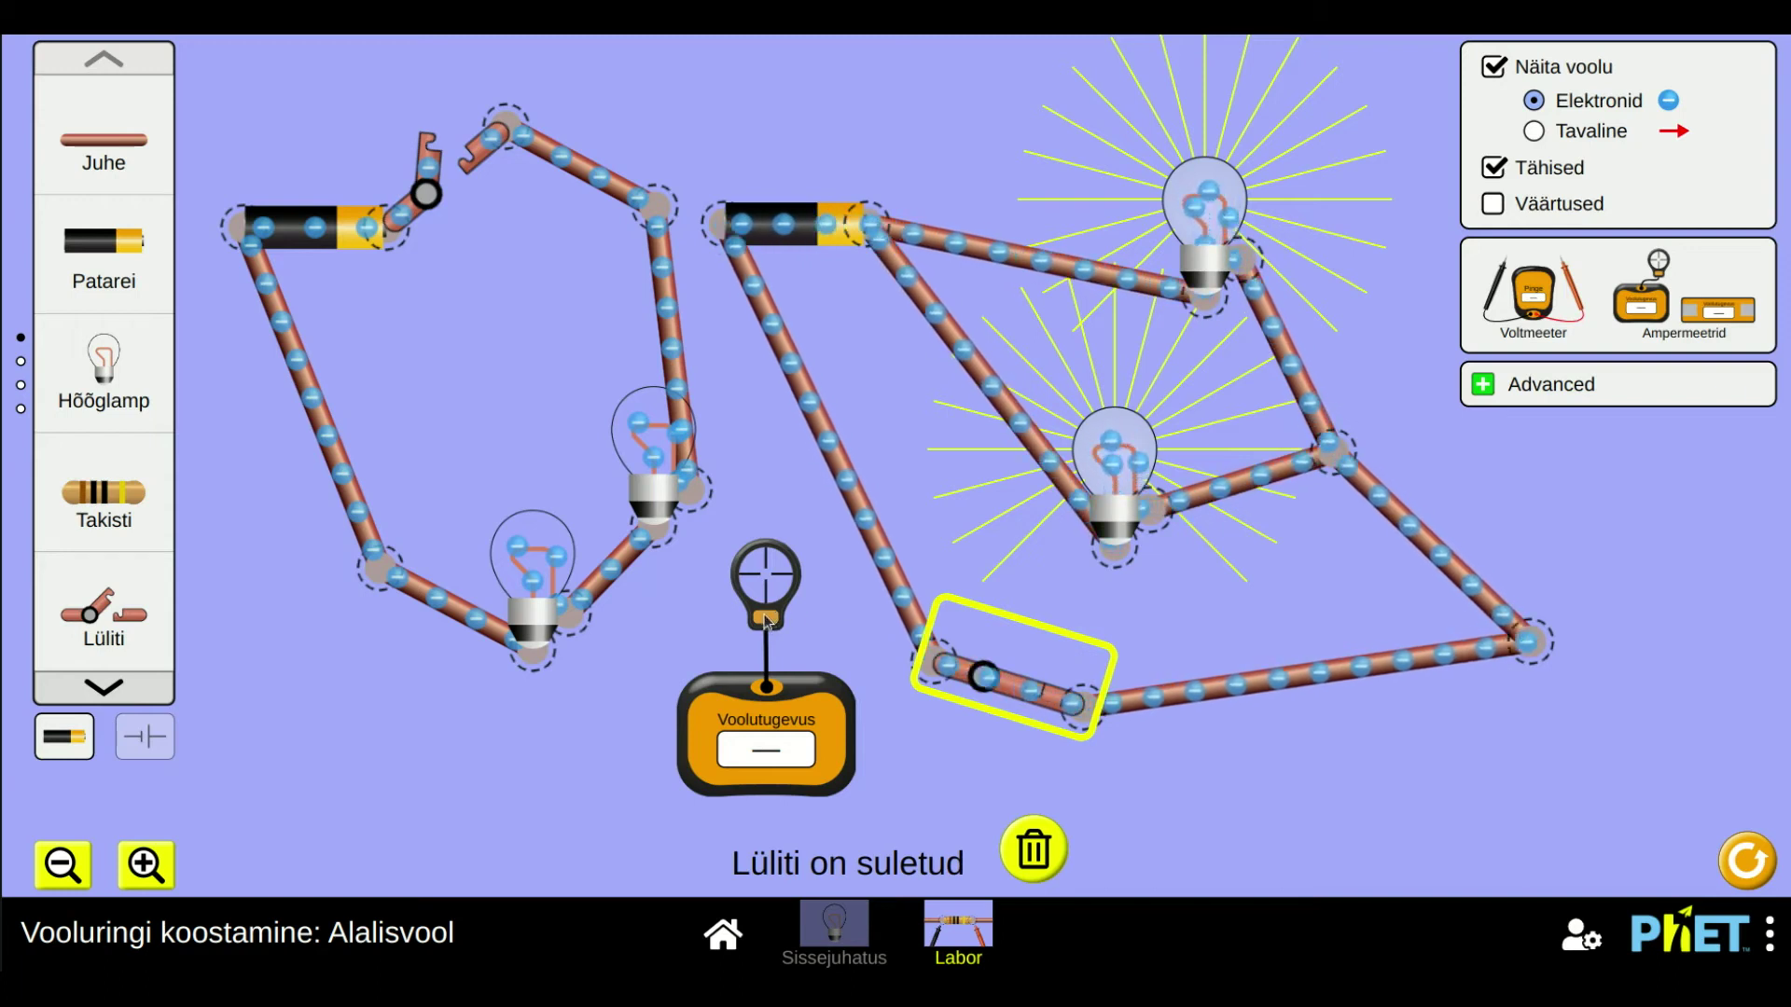
{"action": "left_click_drag", "start_coordinate": [763, 622], "coordinate": [867, 585]}
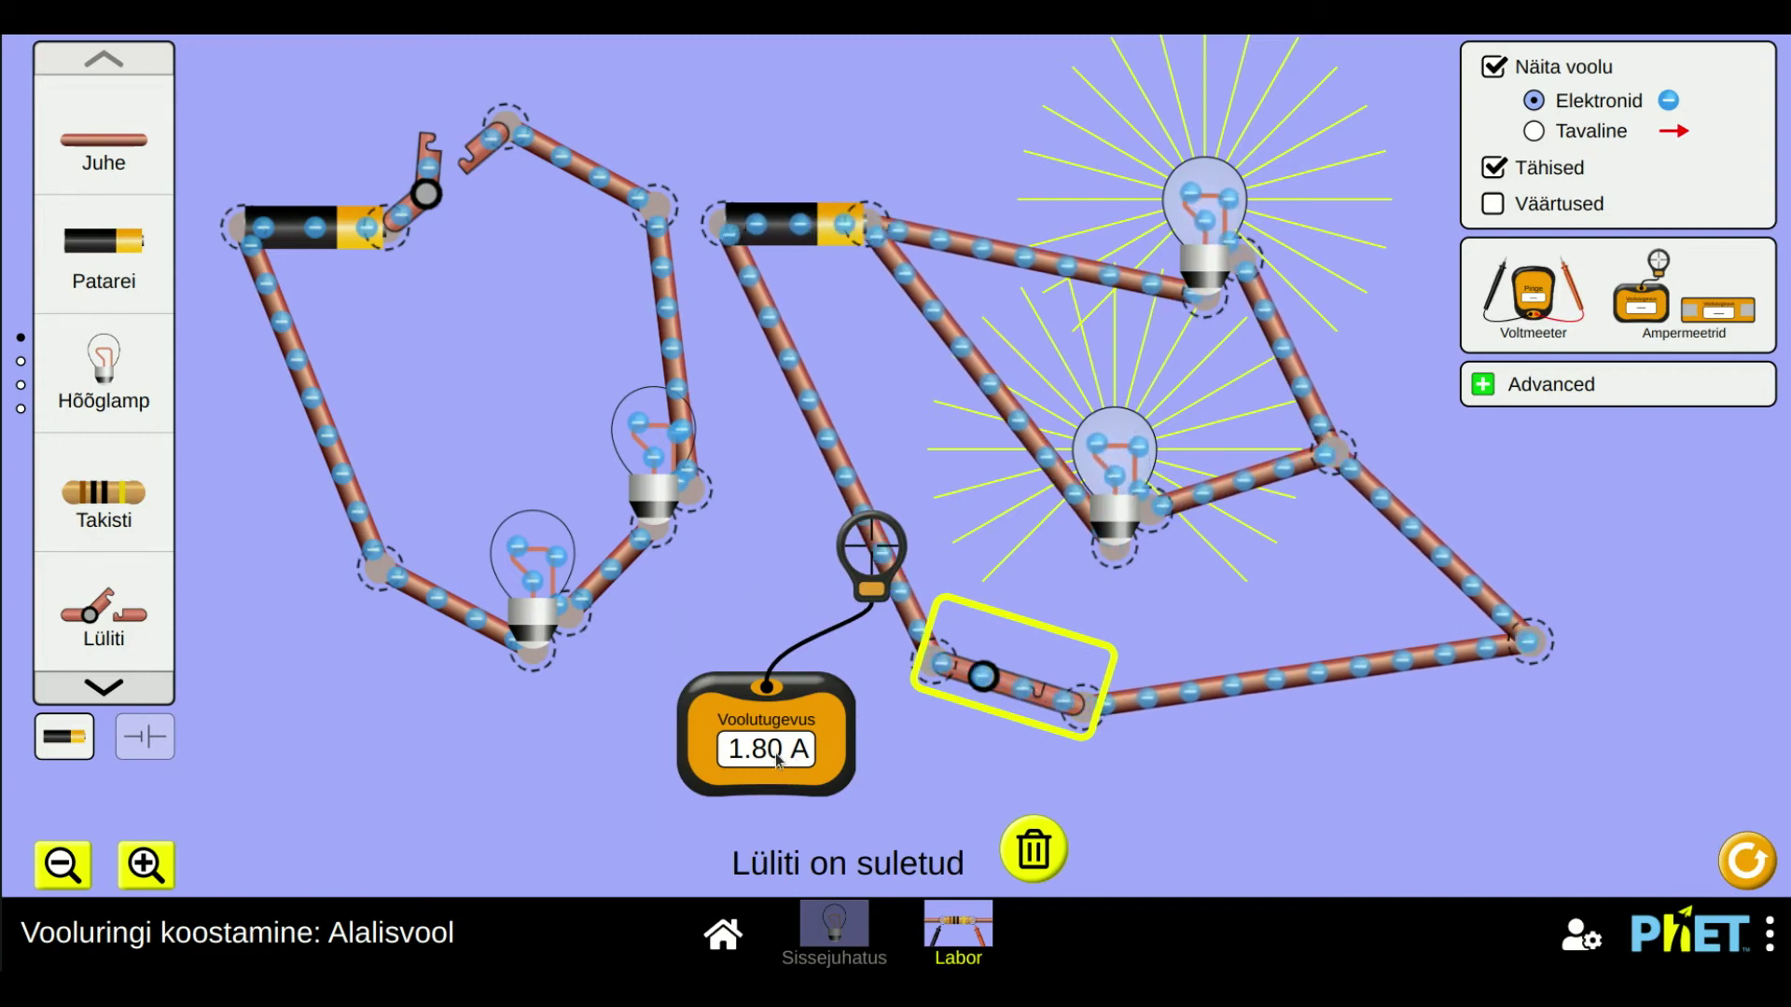
- Cut the junction beside the parallel circuit's switch and insert an inline ammeter there, moving the probe ammeter off the wire
{"action": "left_click_drag", "start_coordinate": [1718, 310], "coordinate": [1406, 883]}
{"action": "left_click", "coordinate": [1082, 711]}
{"action": "left_click", "coordinate": [1073, 711]}
{"action": "left_click", "coordinate": [999, 663]}
{"action": "left_click", "coordinate": [1082, 714]}
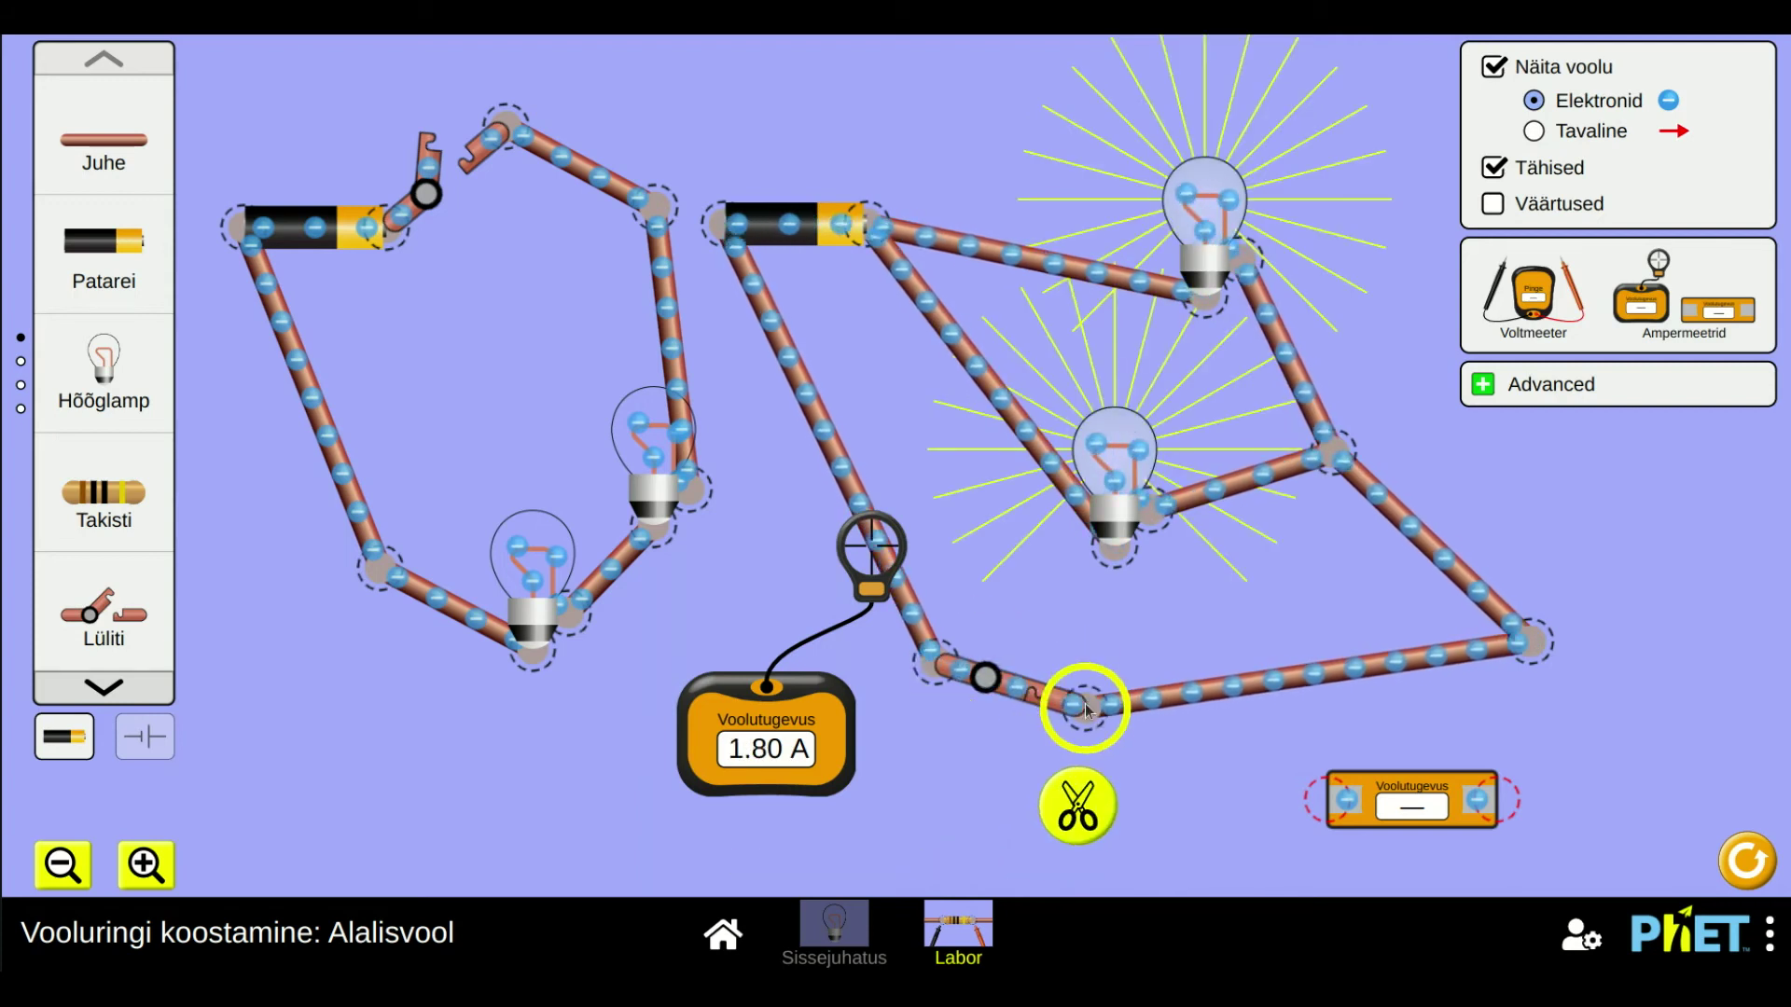
{"action": "left_click", "coordinate": [1078, 808]}
{"action": "left_click_drag", "start_coordinate": [1413, 800], "coordinate": [1128, 706]}
{"action": "left_click_drag", "start_coordinate": [1270, 685], "coordinate": [1389, 692]}
{"action": "left_click_drag", "start_coordinate": [875, 605], "coordinate": [730, 708]}
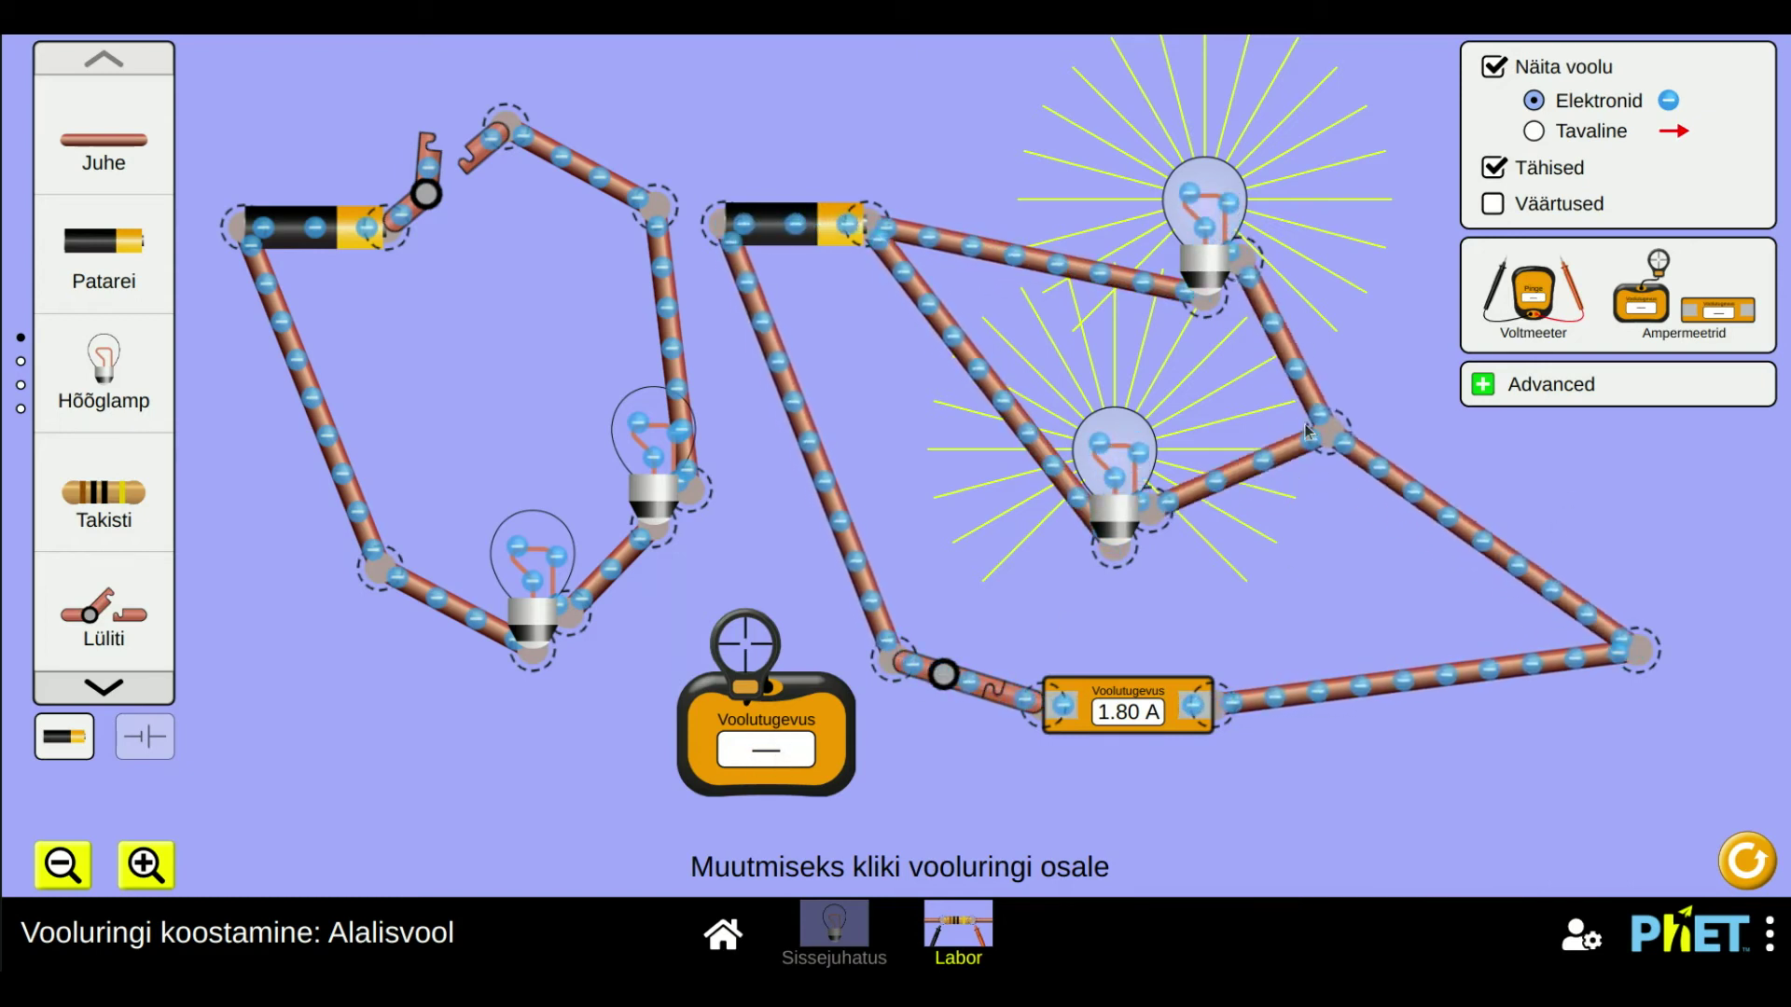
{"action": "left_click_drag", "start_coordinate": [1316, 450], "coordinate": [1348, 434]}
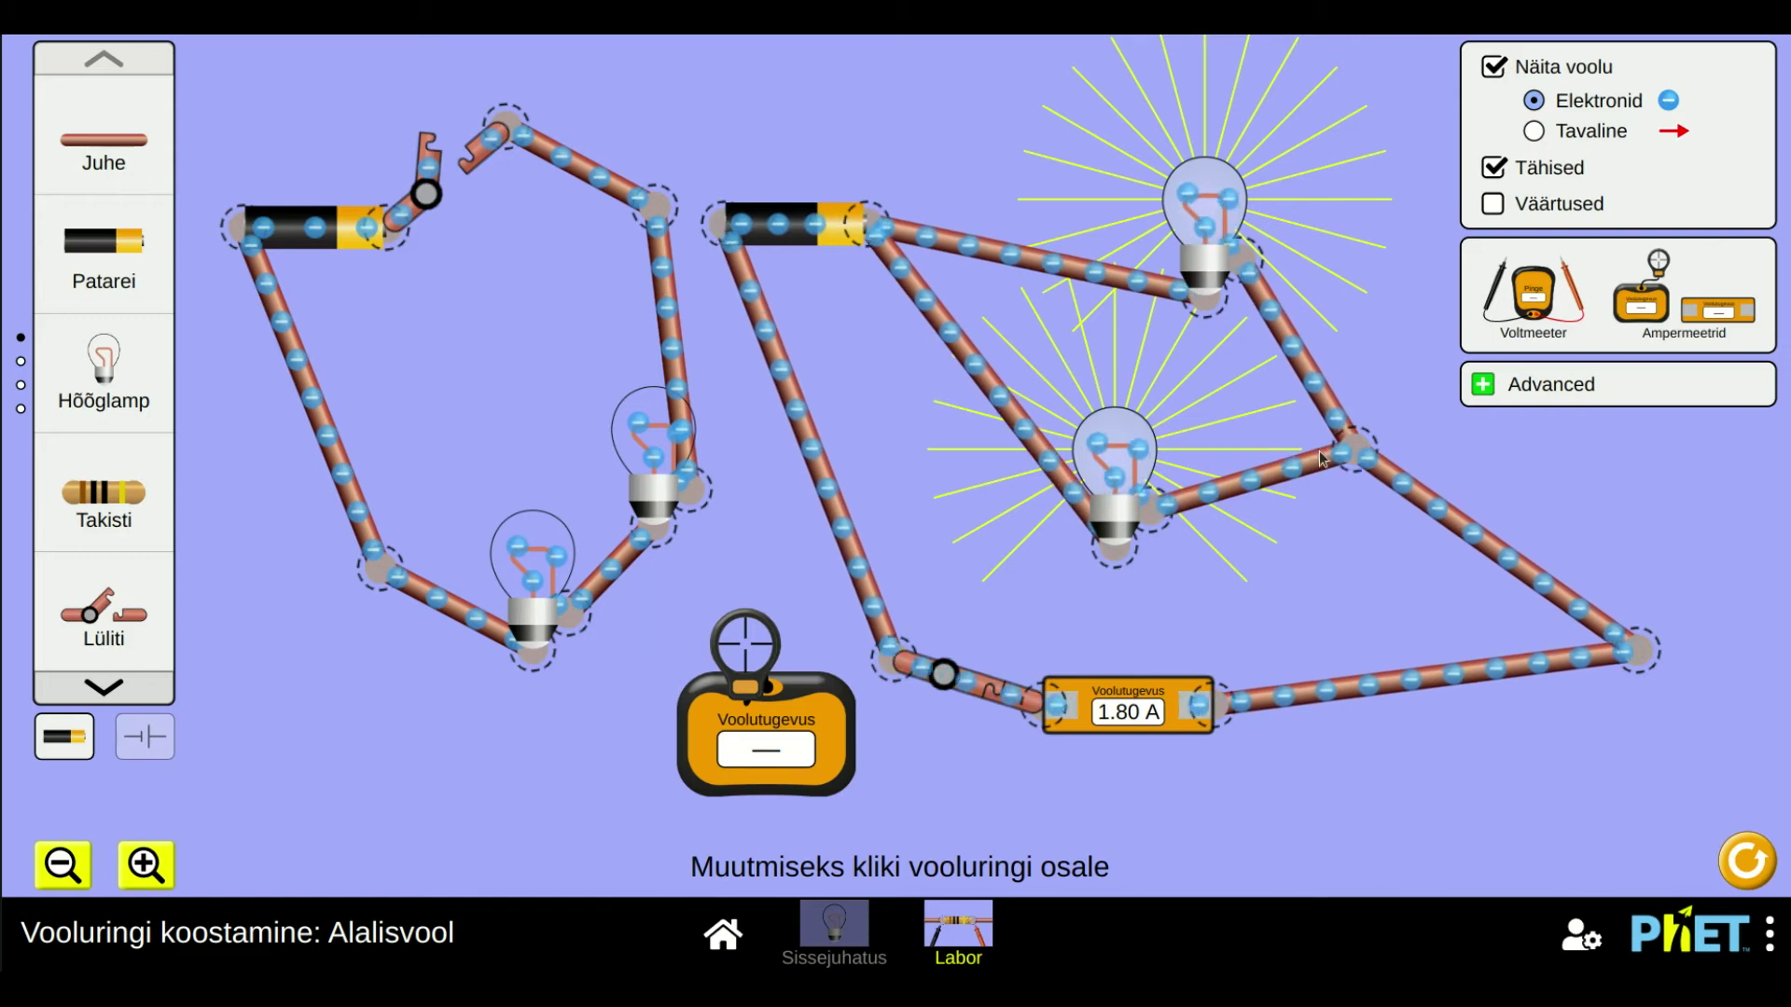
- Measure the current in the parallel circuit's upper bulb branch with the probe ammeter, moving the probe off the wire when done
{"action": "left_click_drag", "start_coordinate": [746, 653], "coordinate": [1236, 530]}
{"action": "left_click_drag", "start_coordinate": [812, 740], "coordinate": [1446, 191]}
{"action": "left_click_drag", "start_coordinate": [1239, 541], "coordinate": [1265, 627]}
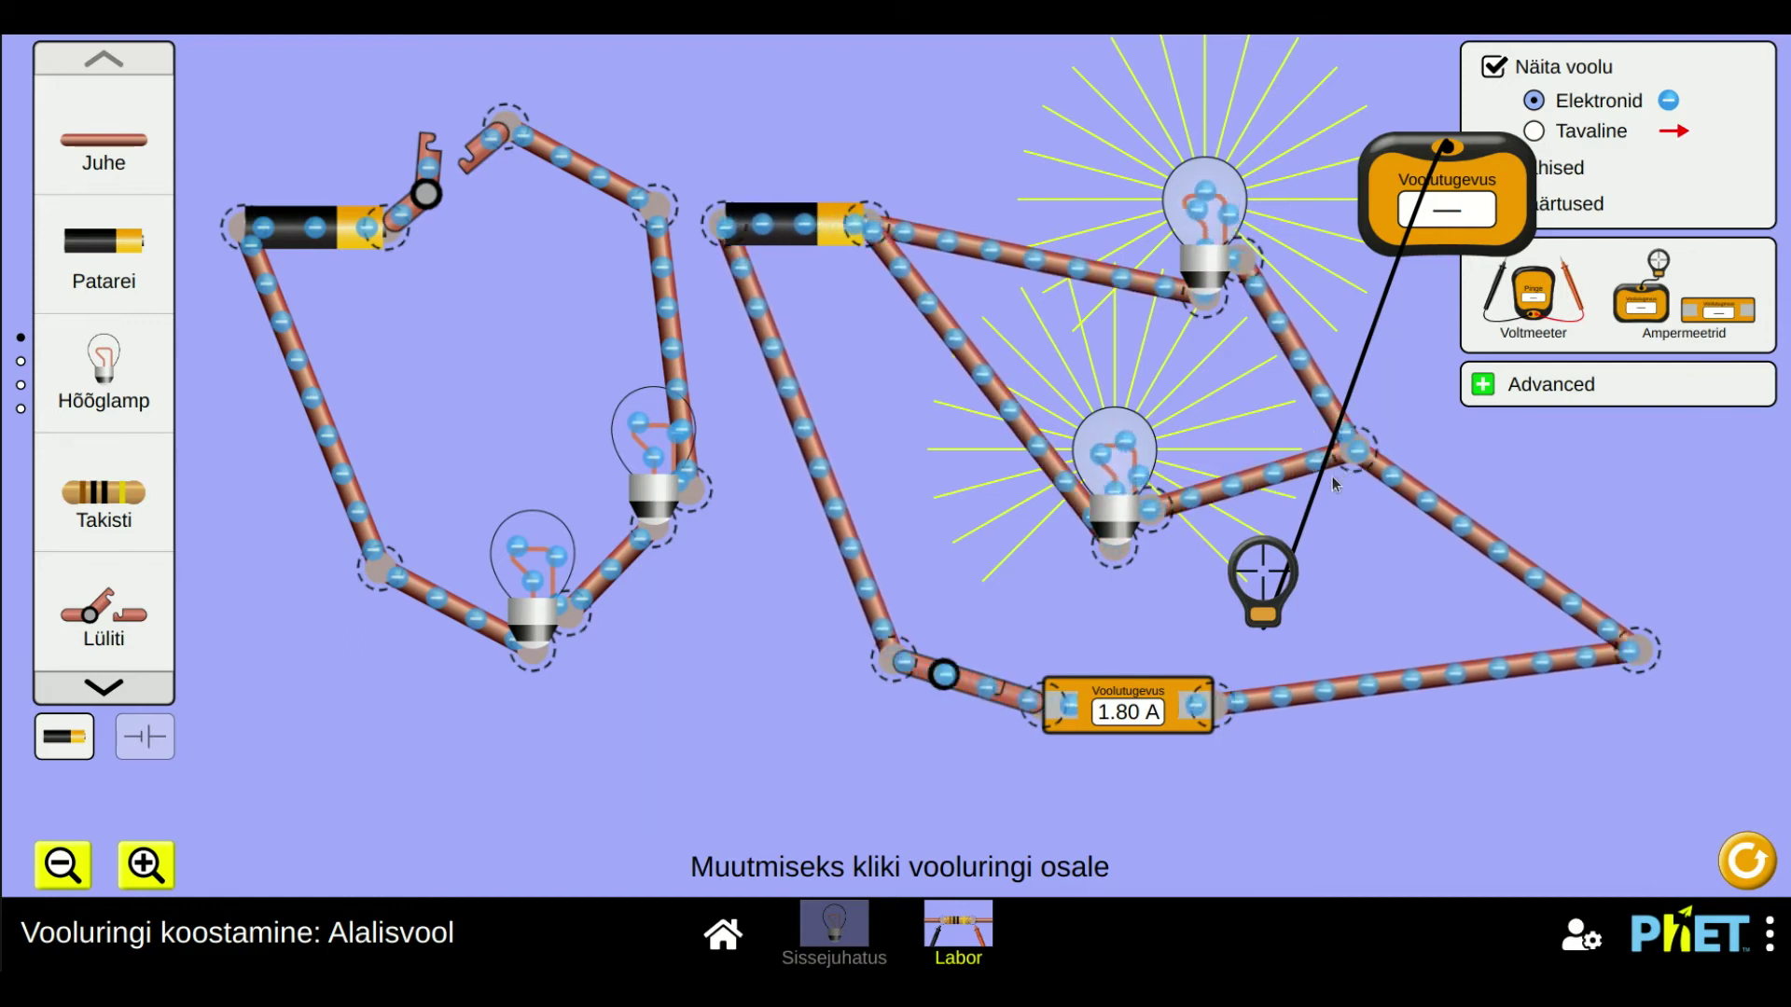
{"action": "left_click_drag", "start_coordinate": [1259, 618], "coordinate": [1310, 413]}
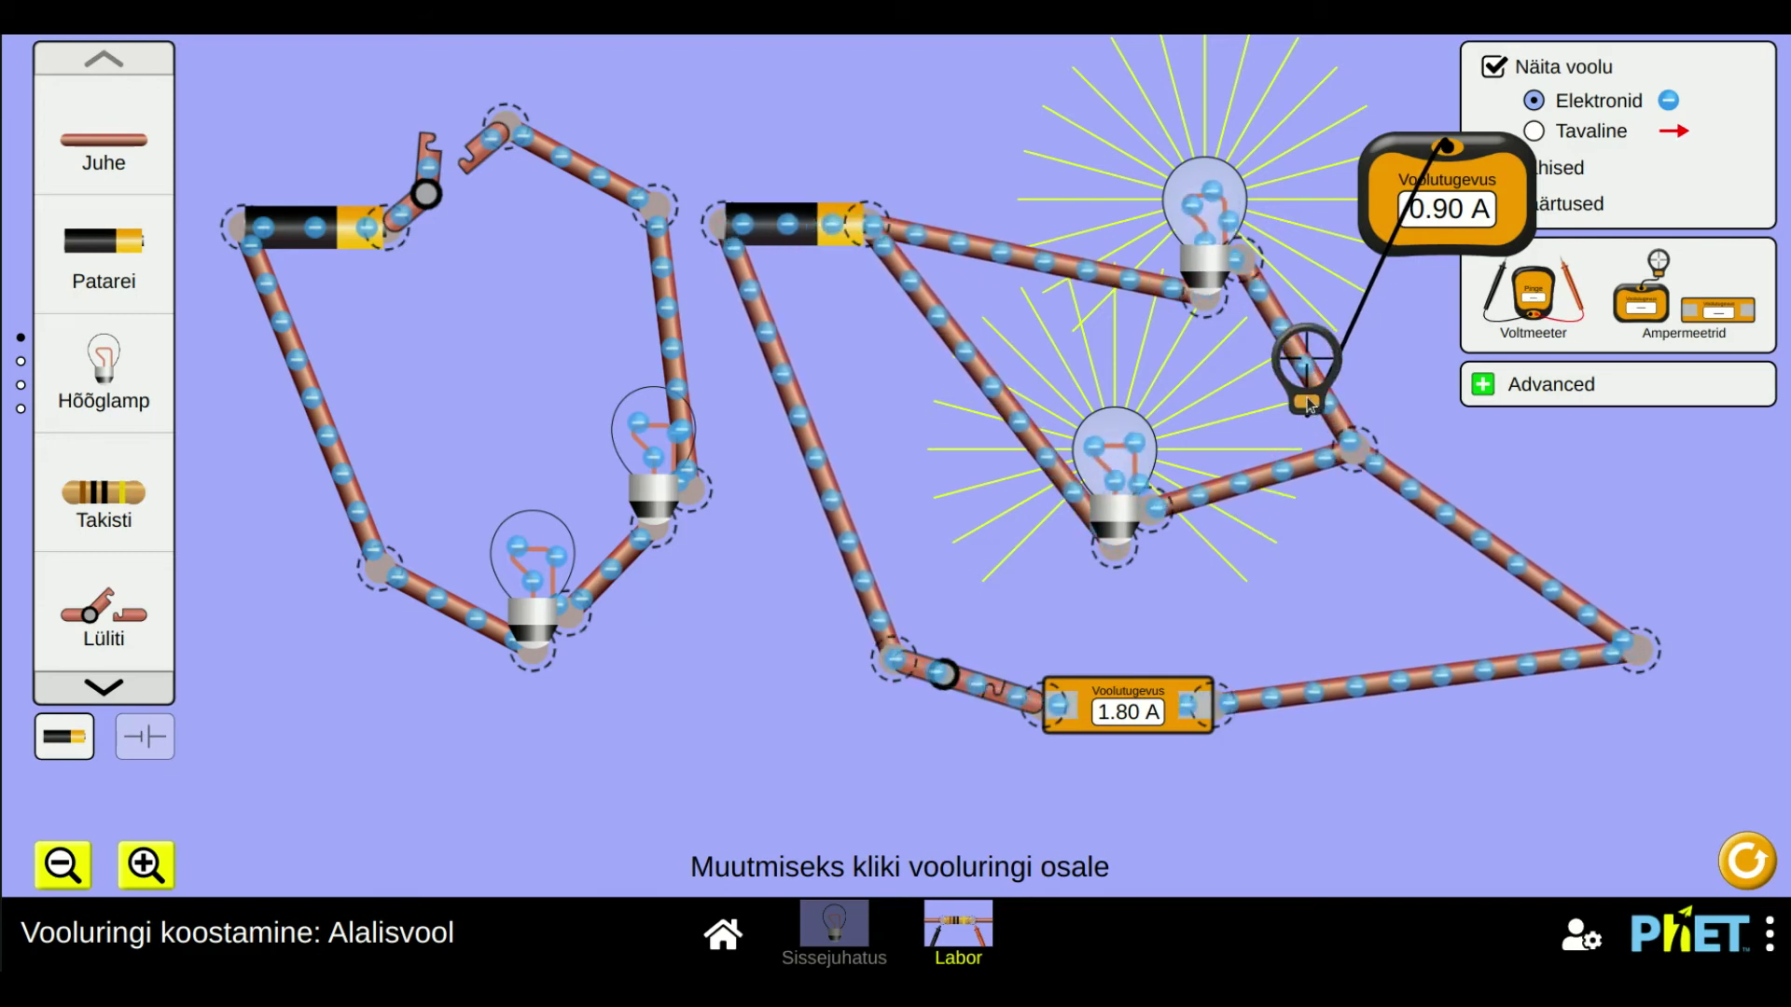
{"action": "left_click_drag", "start_coordinate": [1309, 405], "coordinate": [1341, 137]}
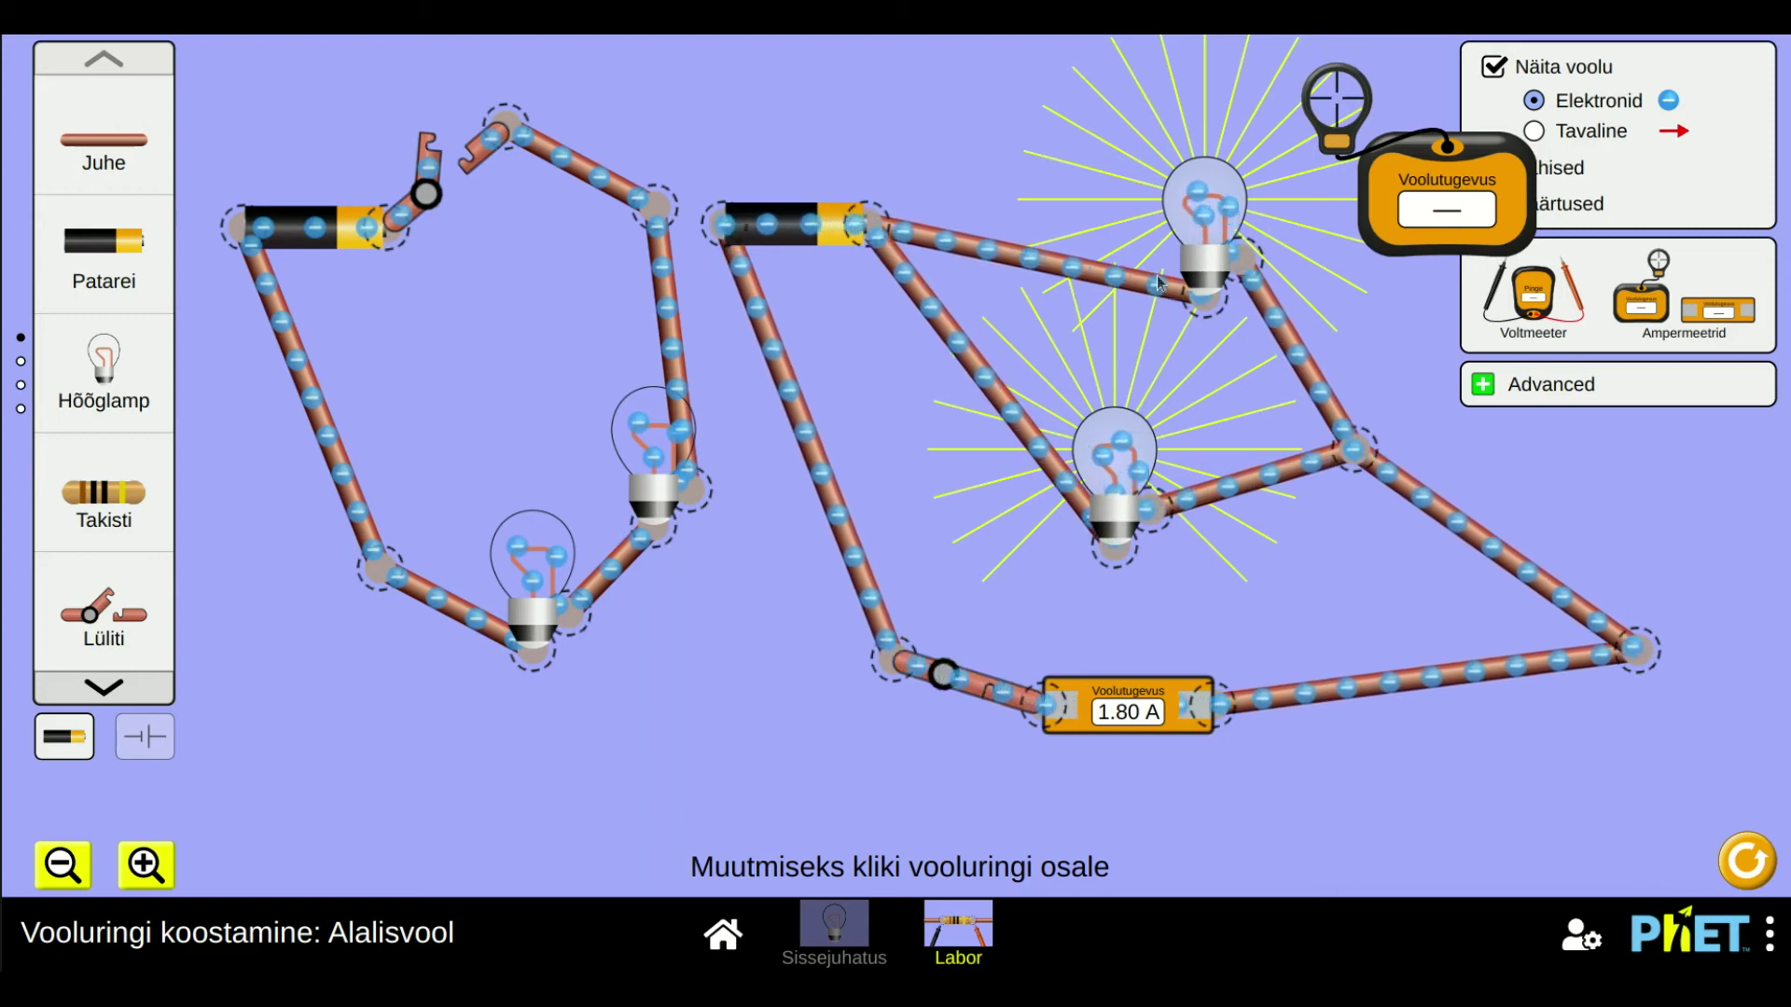
- Rearrange the upper bulb and probe ammeter, and replace the parallel circuit's inline ammeter by reconnecting the wire to the switch
{"action": "left_click_drag", "start_coordinate": [1203, 265], "coordinate": [1117, 219]}
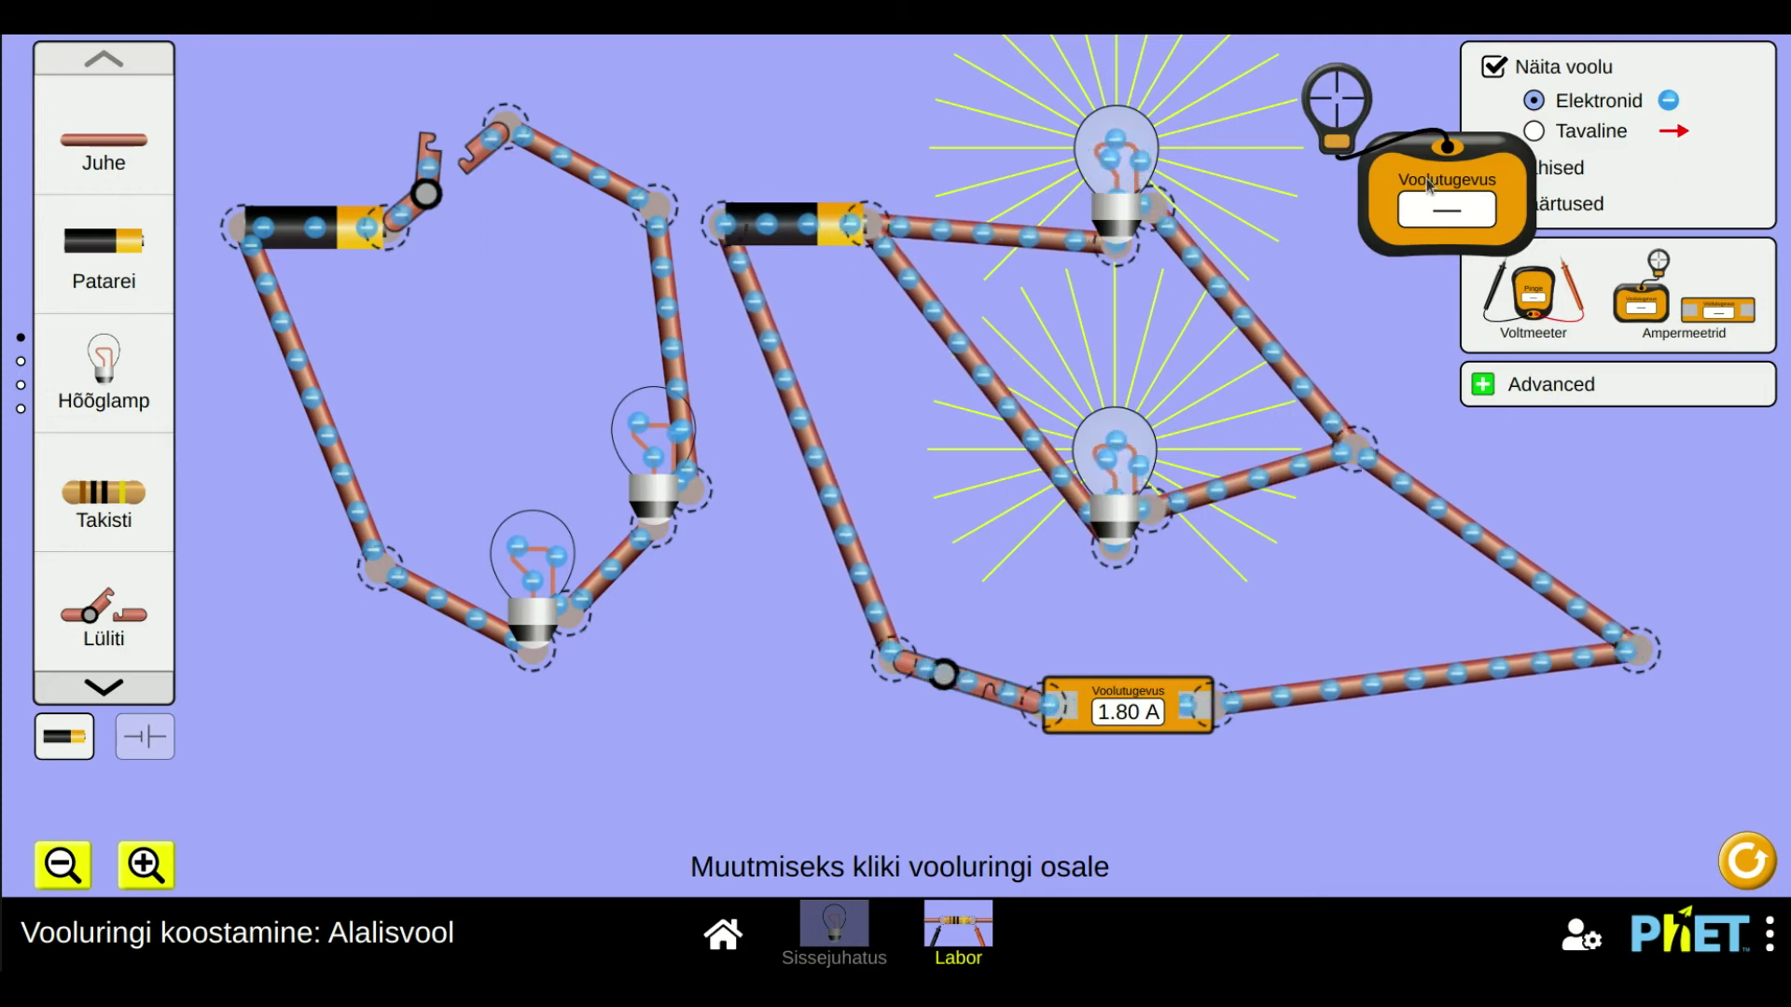
{"action": "left_click_drag", "start_coordinate": [1428, 187], "coordinate": [1313, 247]}
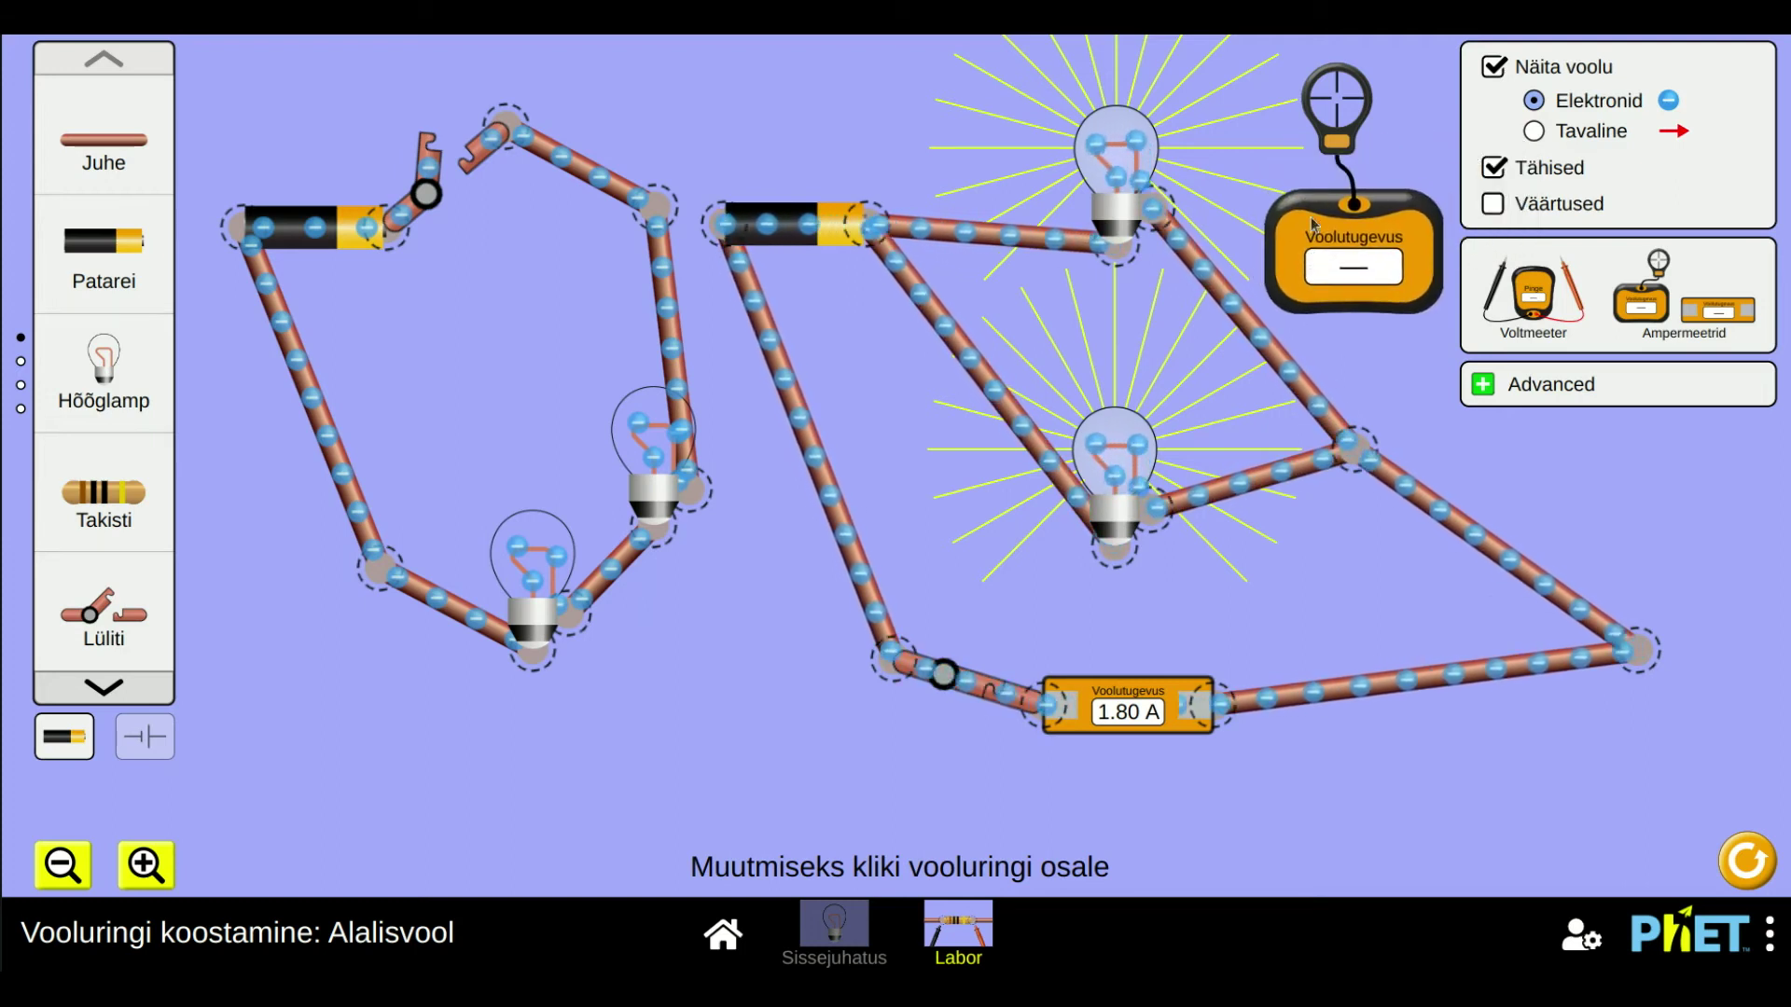
{"action": "left_click", "coordinate": [1127, 707]}
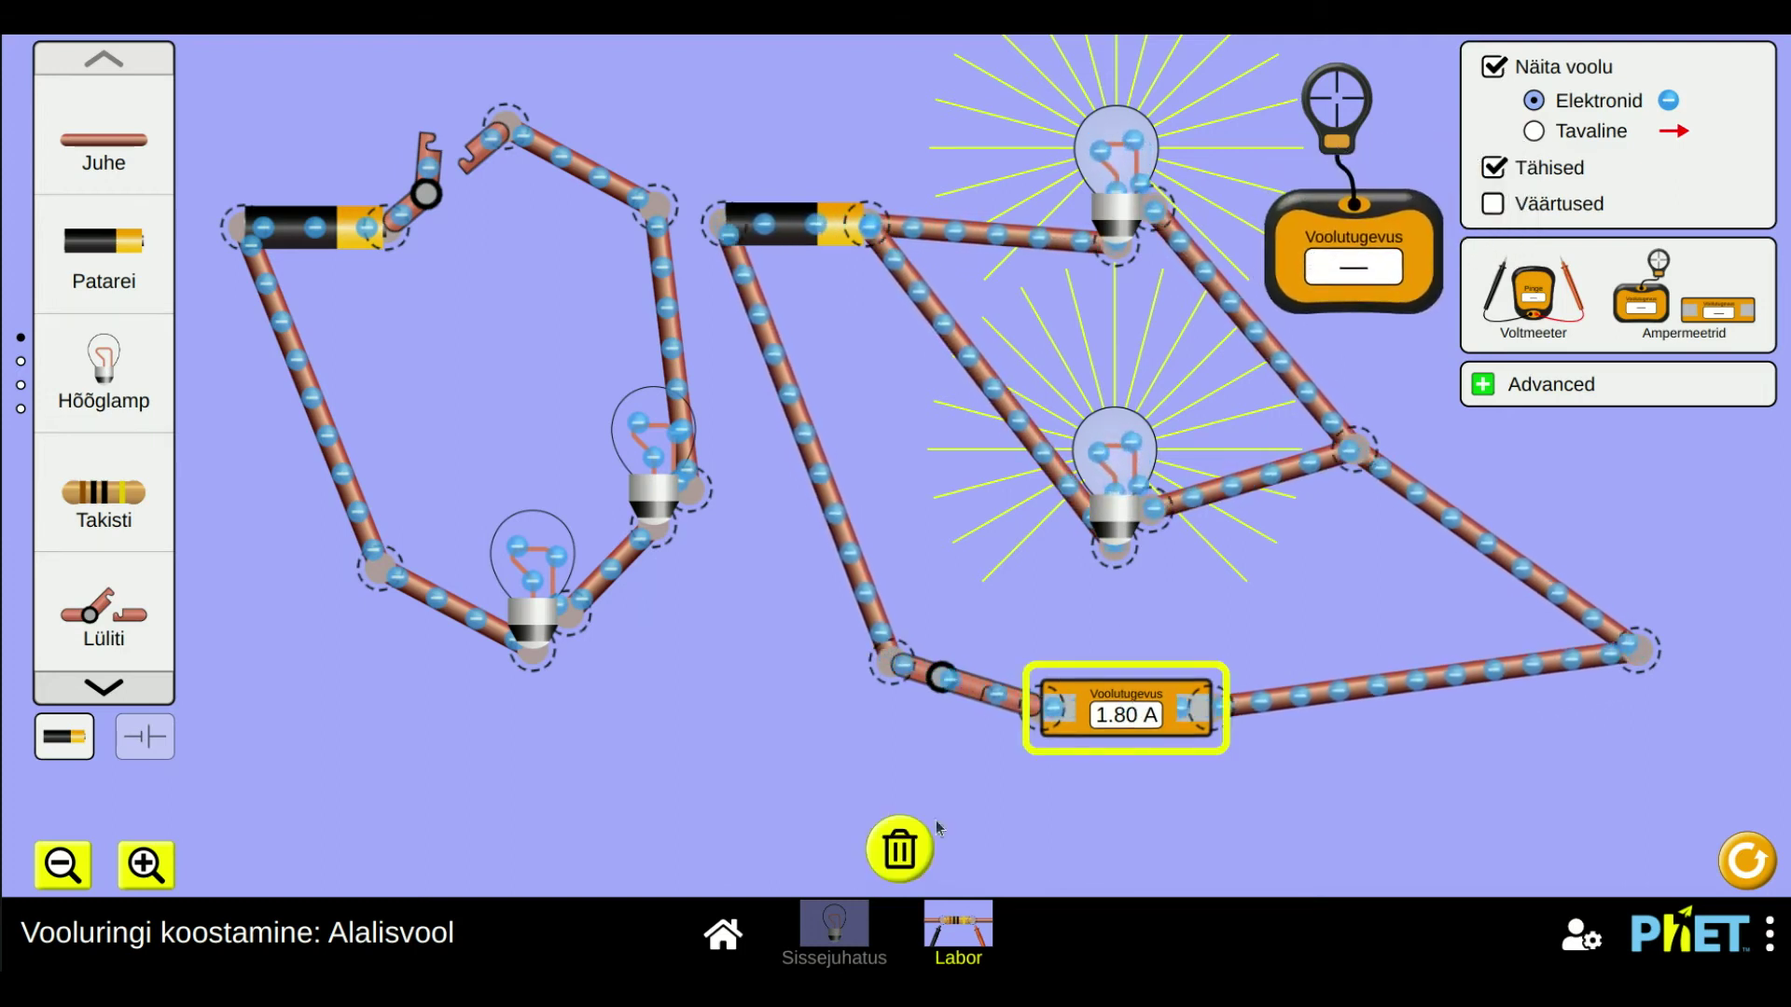
{"action": "left_click", "coordinate": [899, 849]}
{"action": "left_click_drag", "start_coordinate": [1213, 723], "coordinate": [1034, 730]}
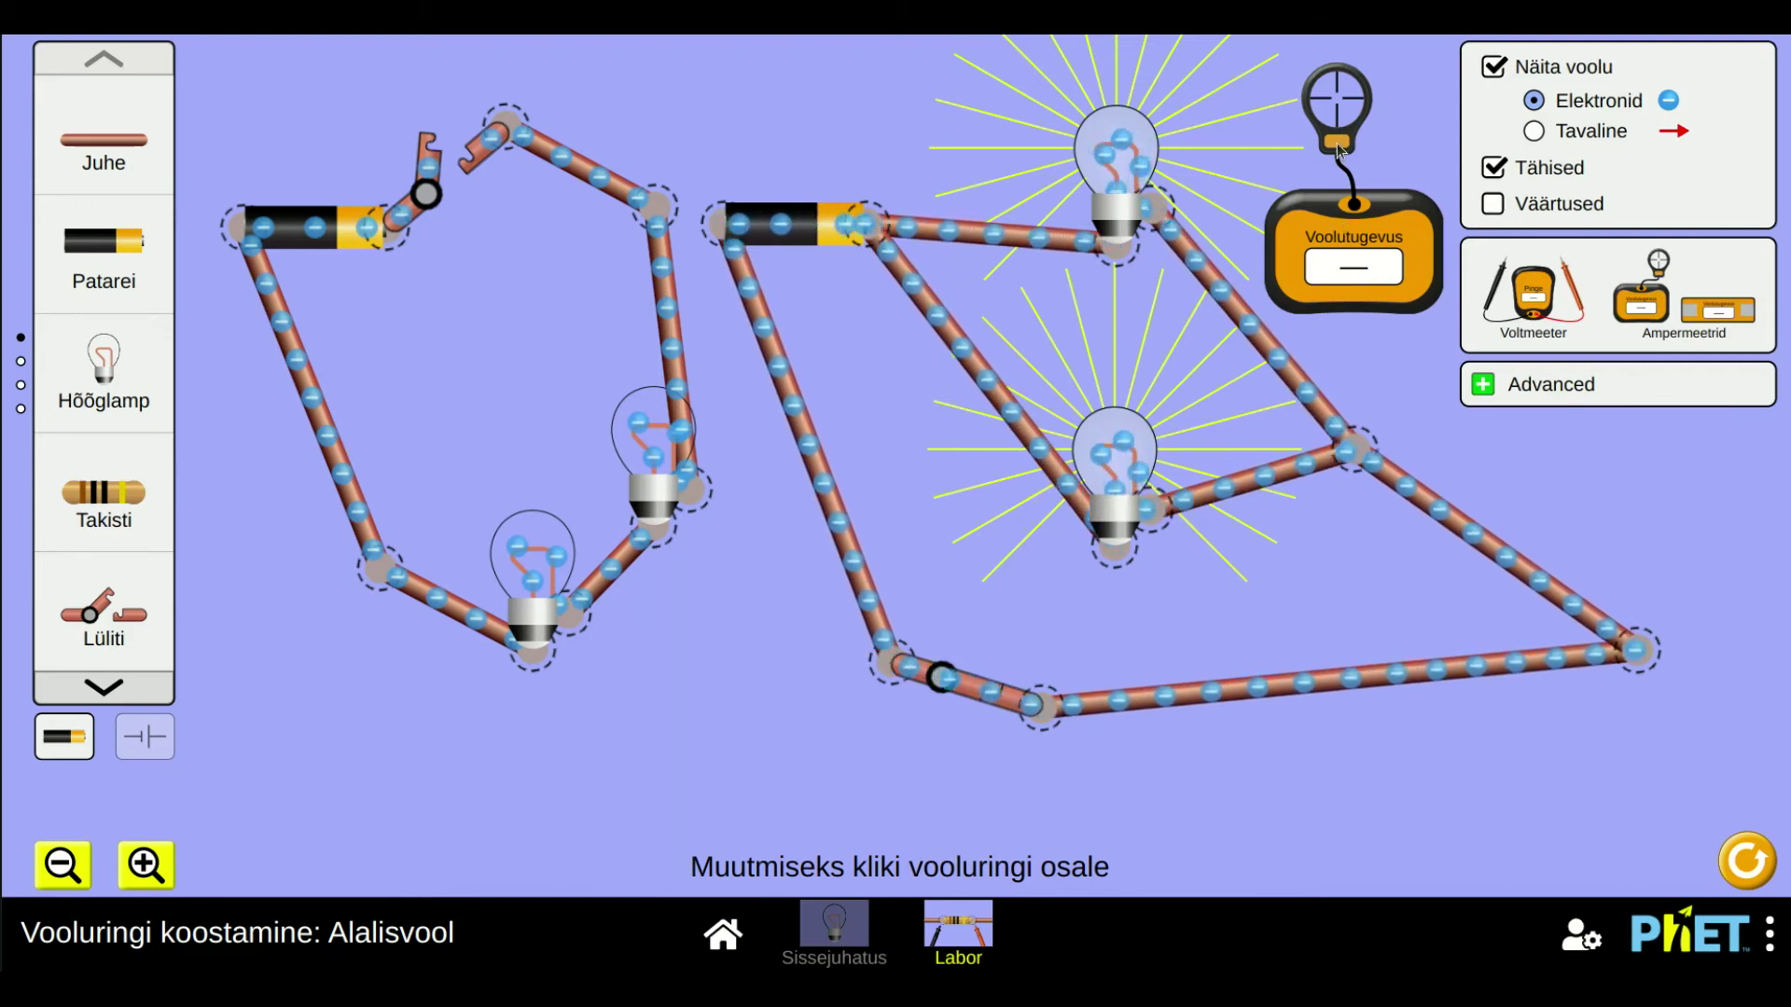
- Measure the current again on the wire beyond the parallel circuit's upper bulb with the probe ammeter
{"action": "left_click_drag", "start_coordinate": [1339, 150], "coordinate": [1257, 352]}
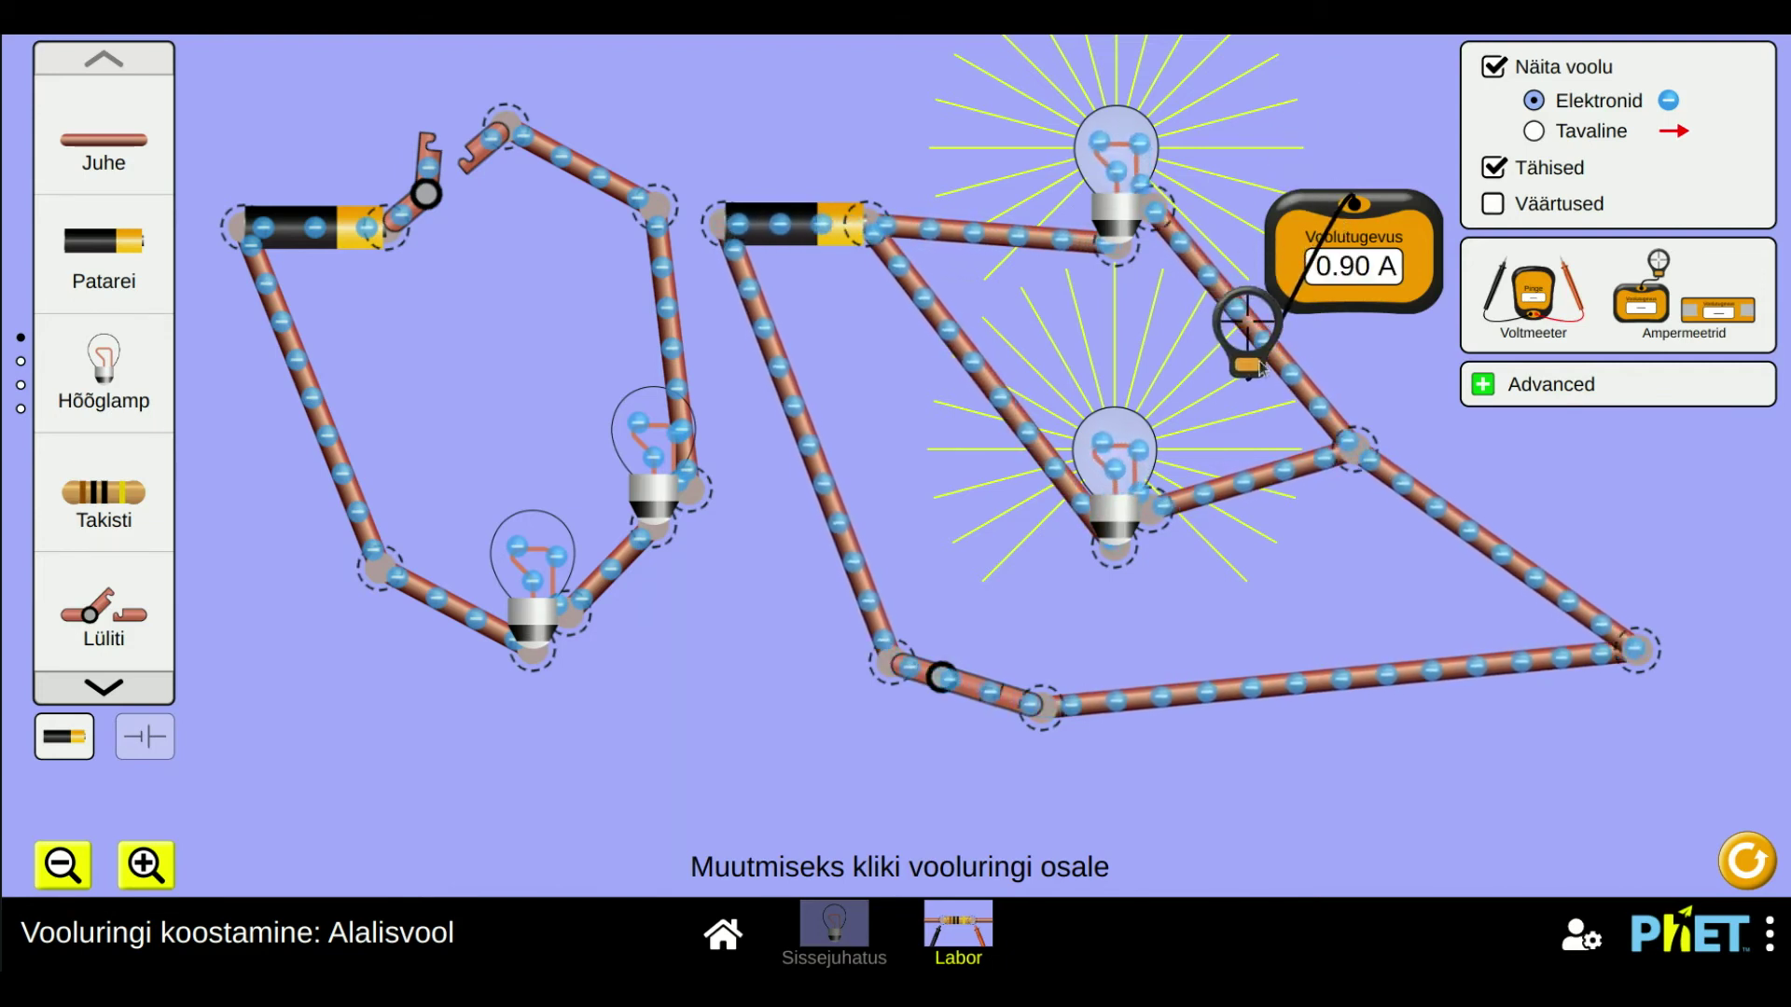
{"action": "left_click_drag", "start_coordinate": [1331, 296], "coordinate": [1415, 305]}
- Place the voltmeter below the circuits and open the parallel circuit's switch
{"action": "left_click_drag", "start_coordinate": [1552, 304], "coordinate": [717, 752]}
{"action": "left_click", "coordinate": [973, 718]}
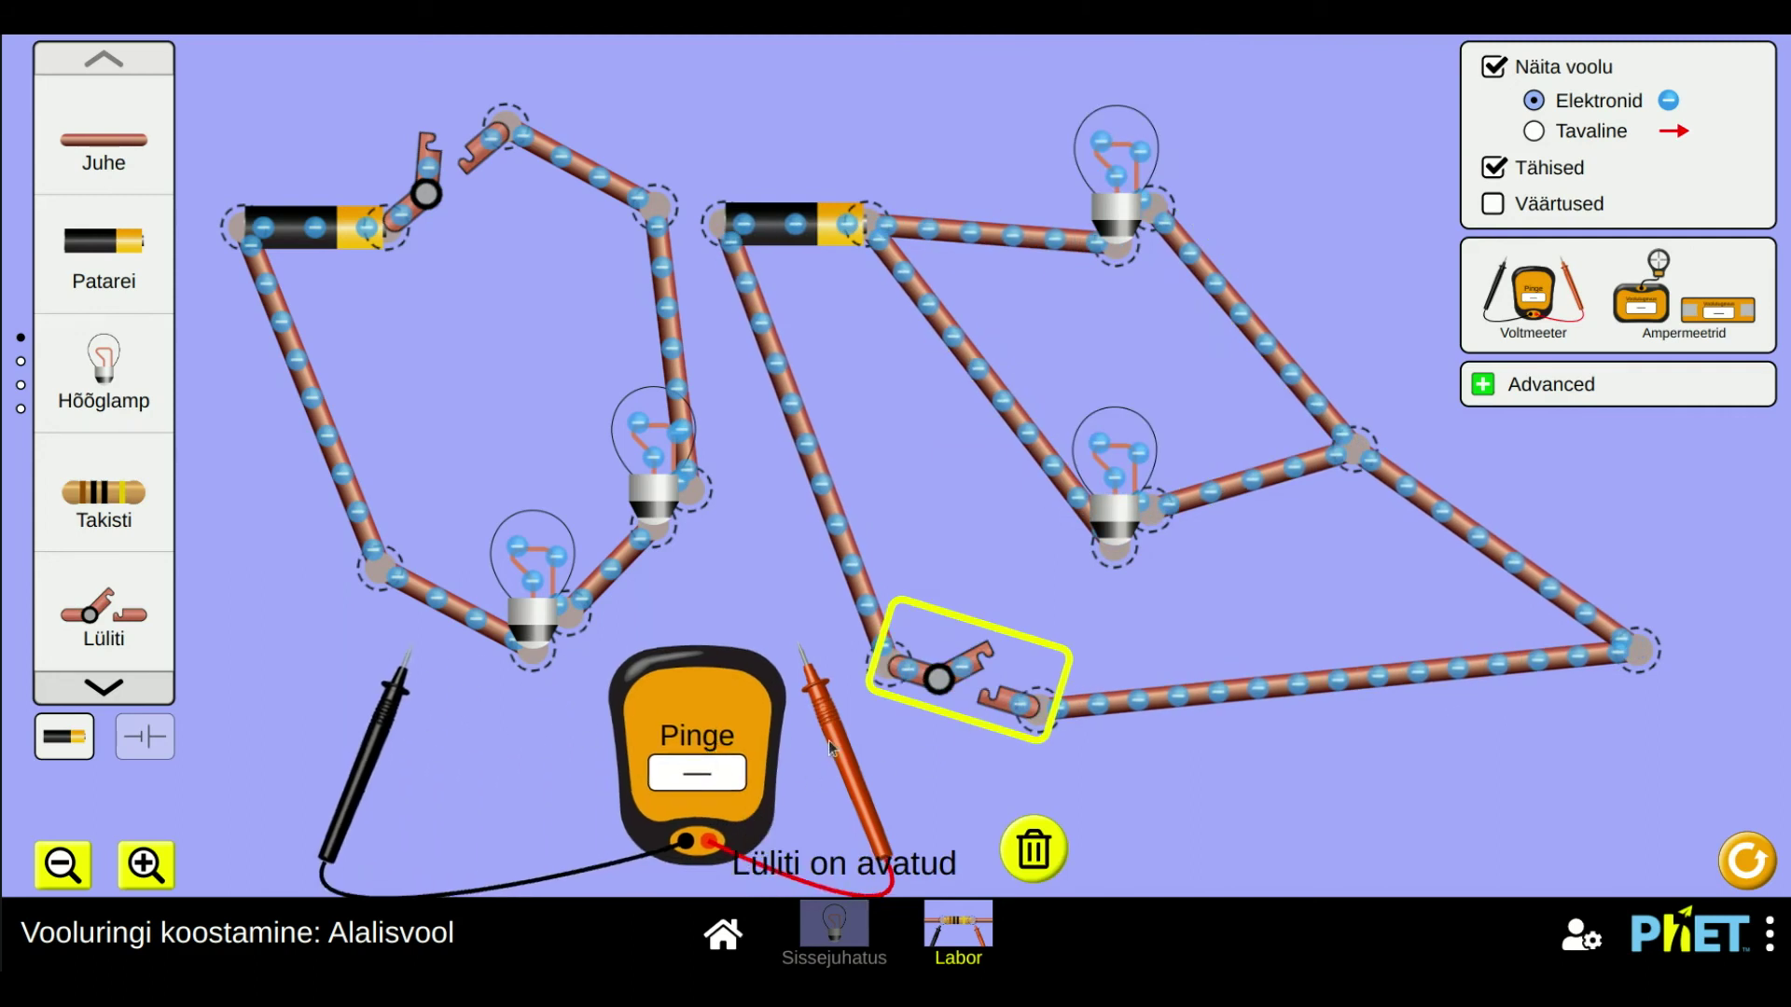
{"action": "left_click_drag", "start_coordinate": [712, 726], "coordinate": [664, 708]}
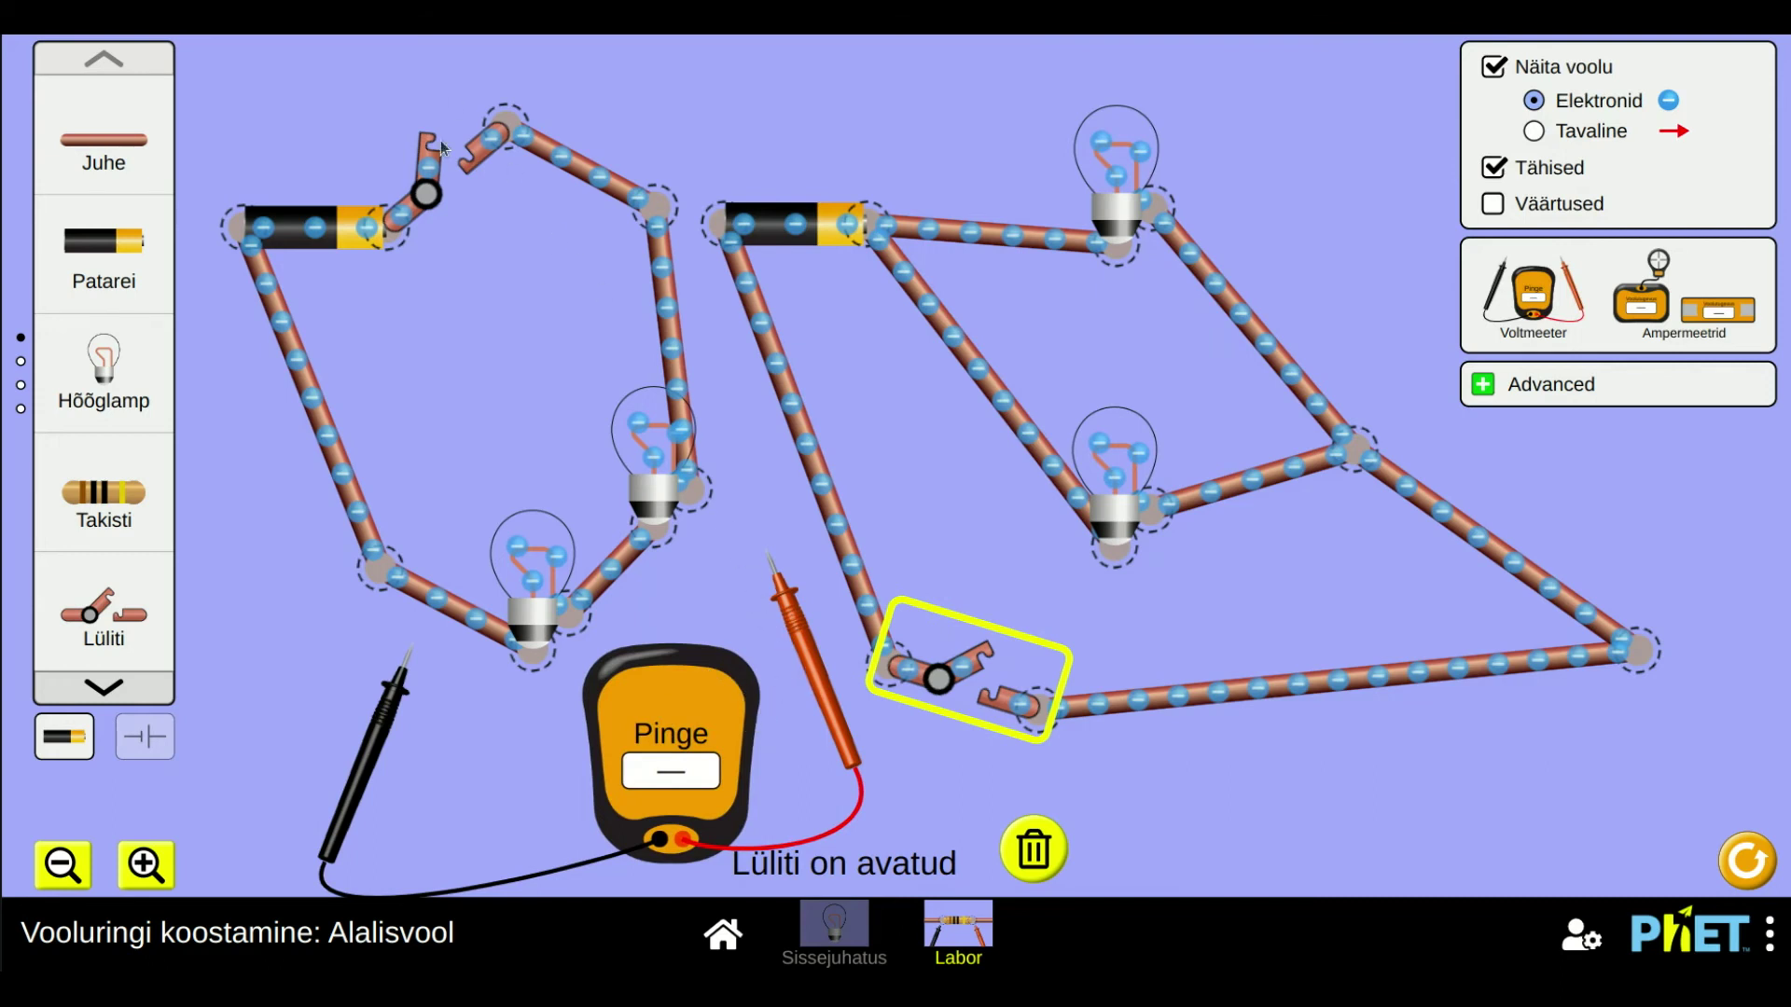
- Close the series circuit's switch and measure the battery's voltage with the voltmeter, red probe on the positive end and black on the negative
{"action": "left_click", "coordinate": [422, 187]}
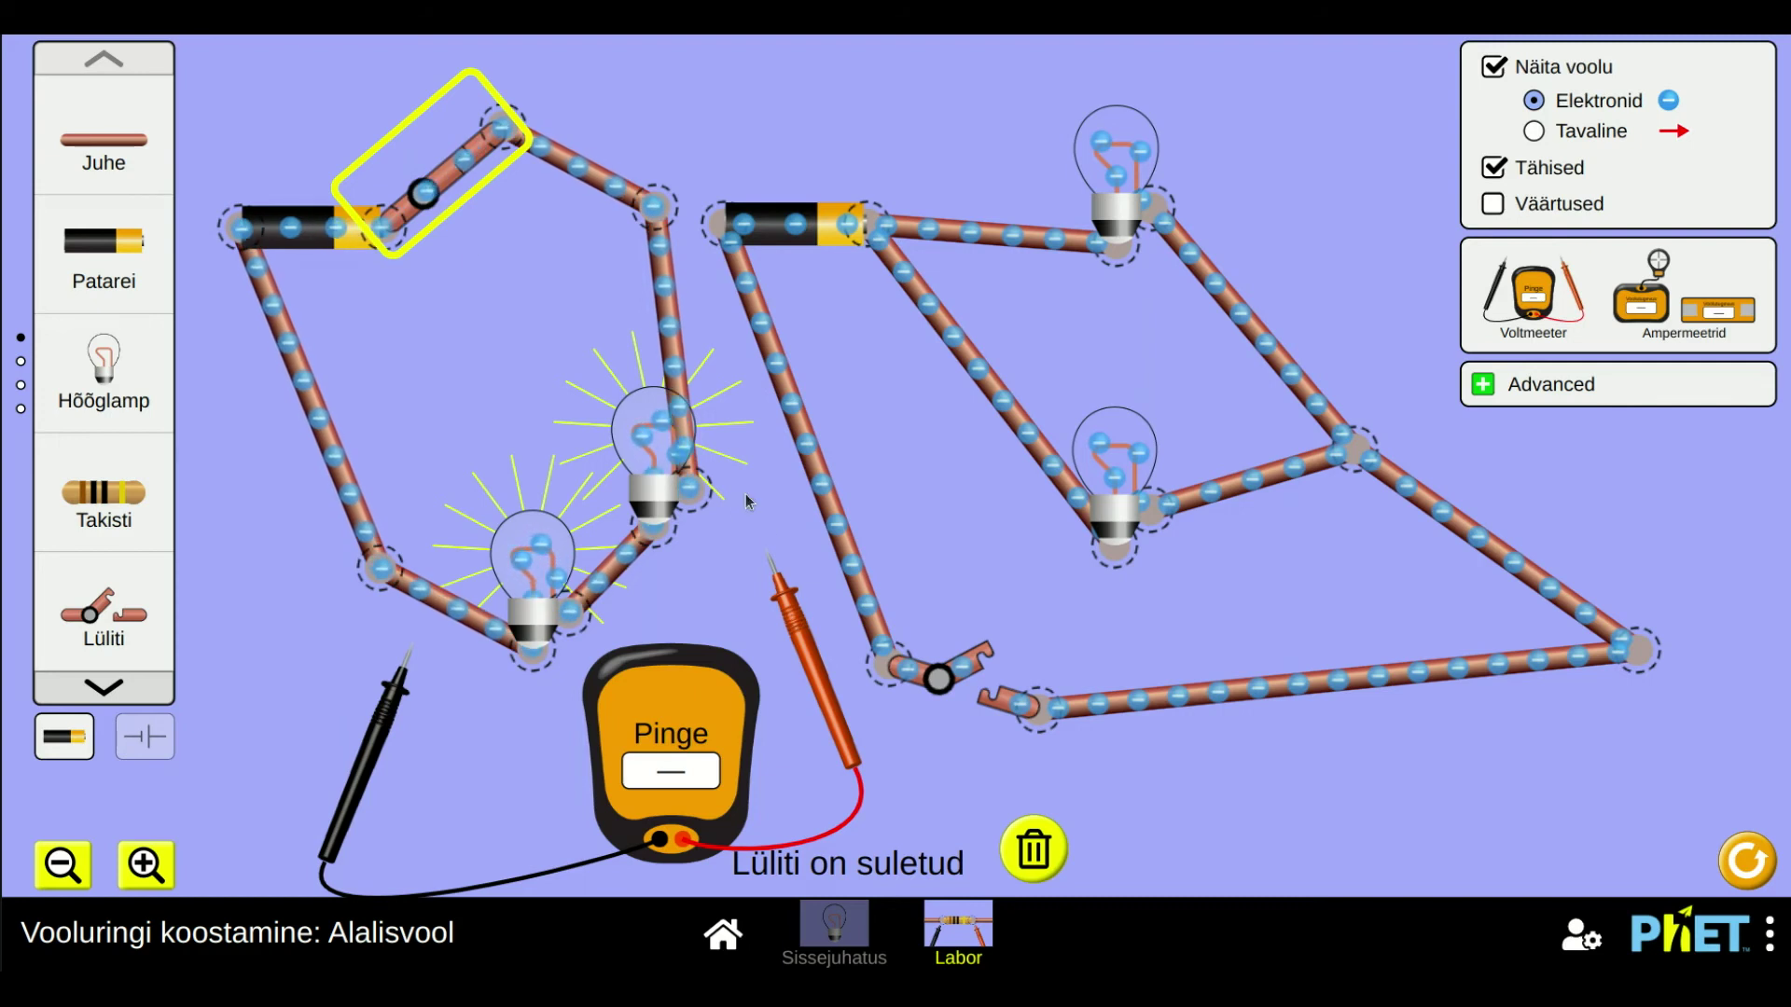
{"action": "left_click_drag", "start_coordinate": [665, 746], "coordinate": [633, 754]}
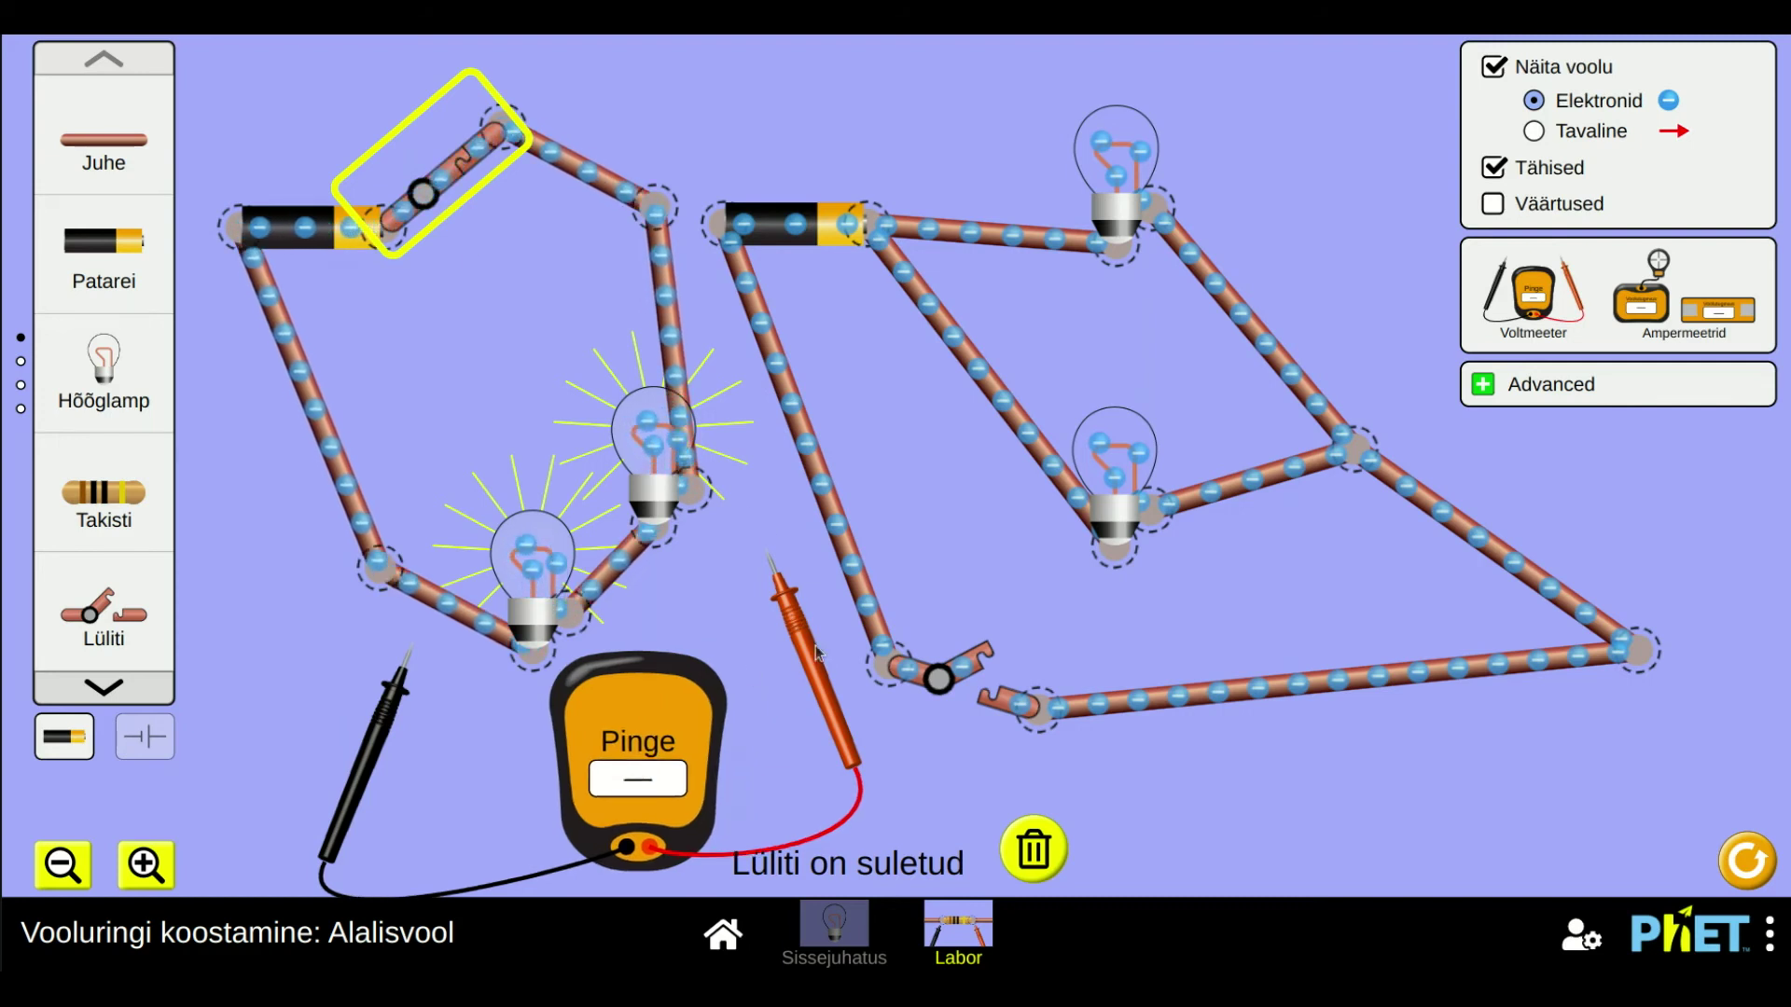
{"action": "left_click_drag", "start_coordinate": [390, 739], "coordinate": [398, 713]}
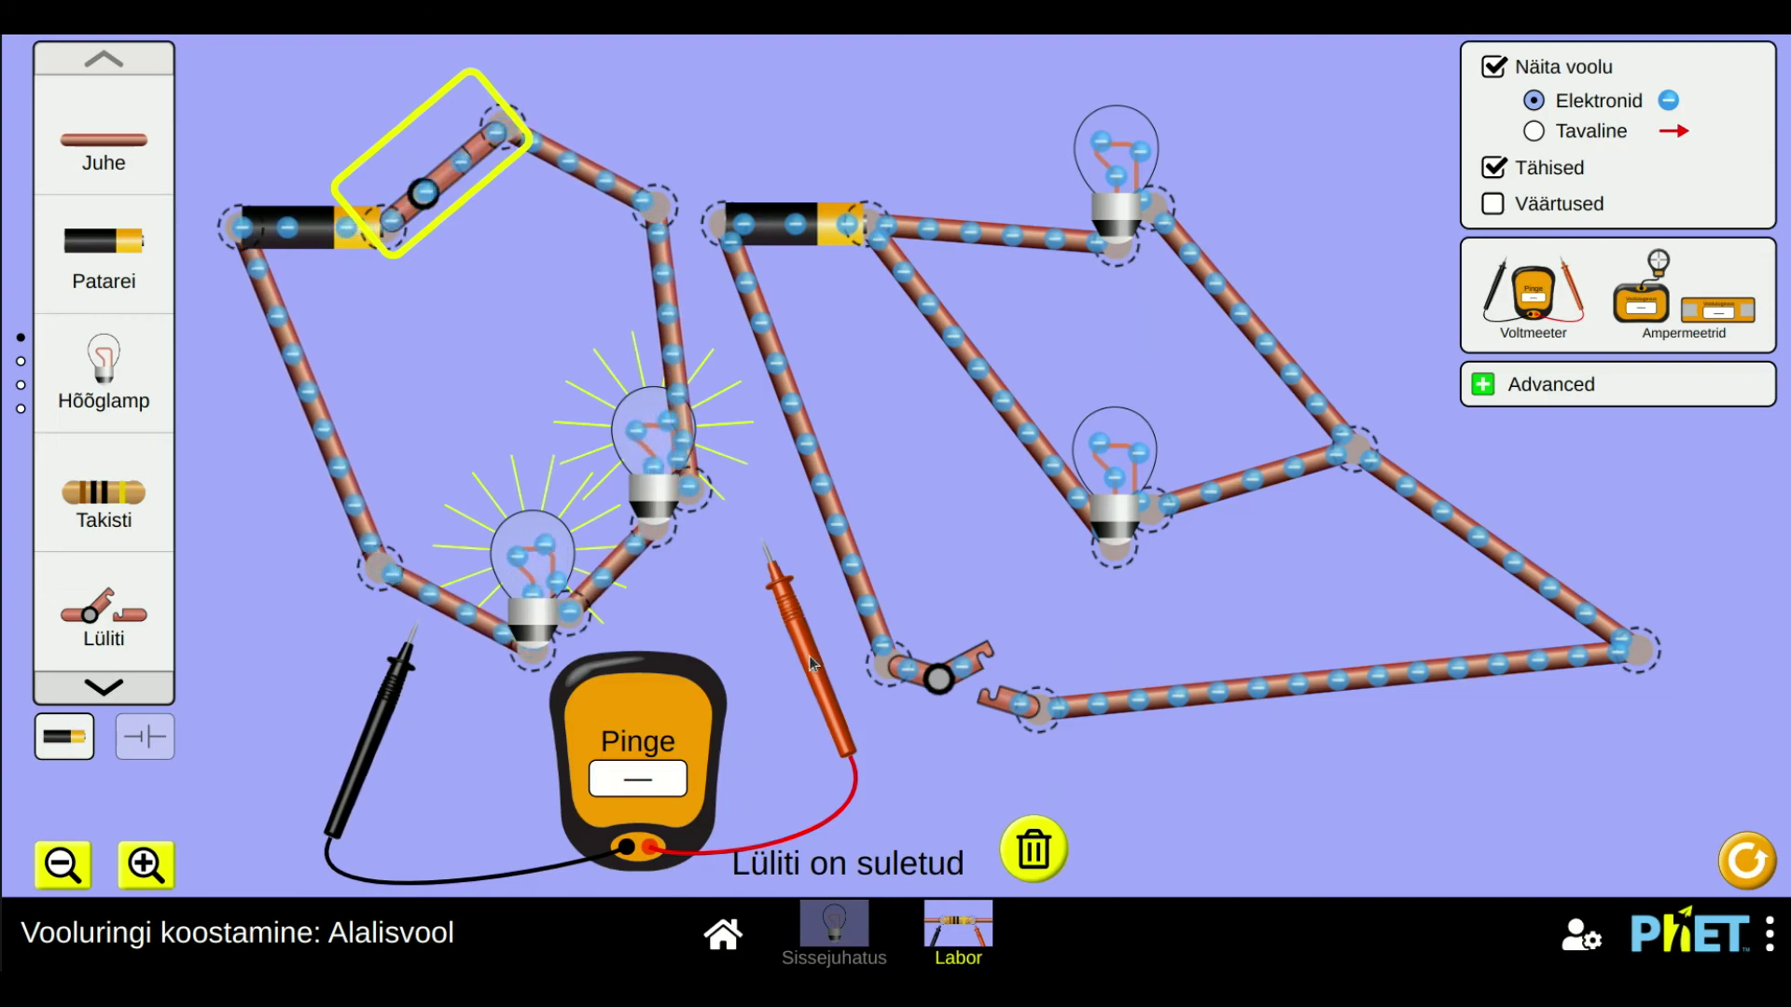
{"action": "left_click_drag", "start_coordinate": [817, 670], "coordinate": [443, 368]}
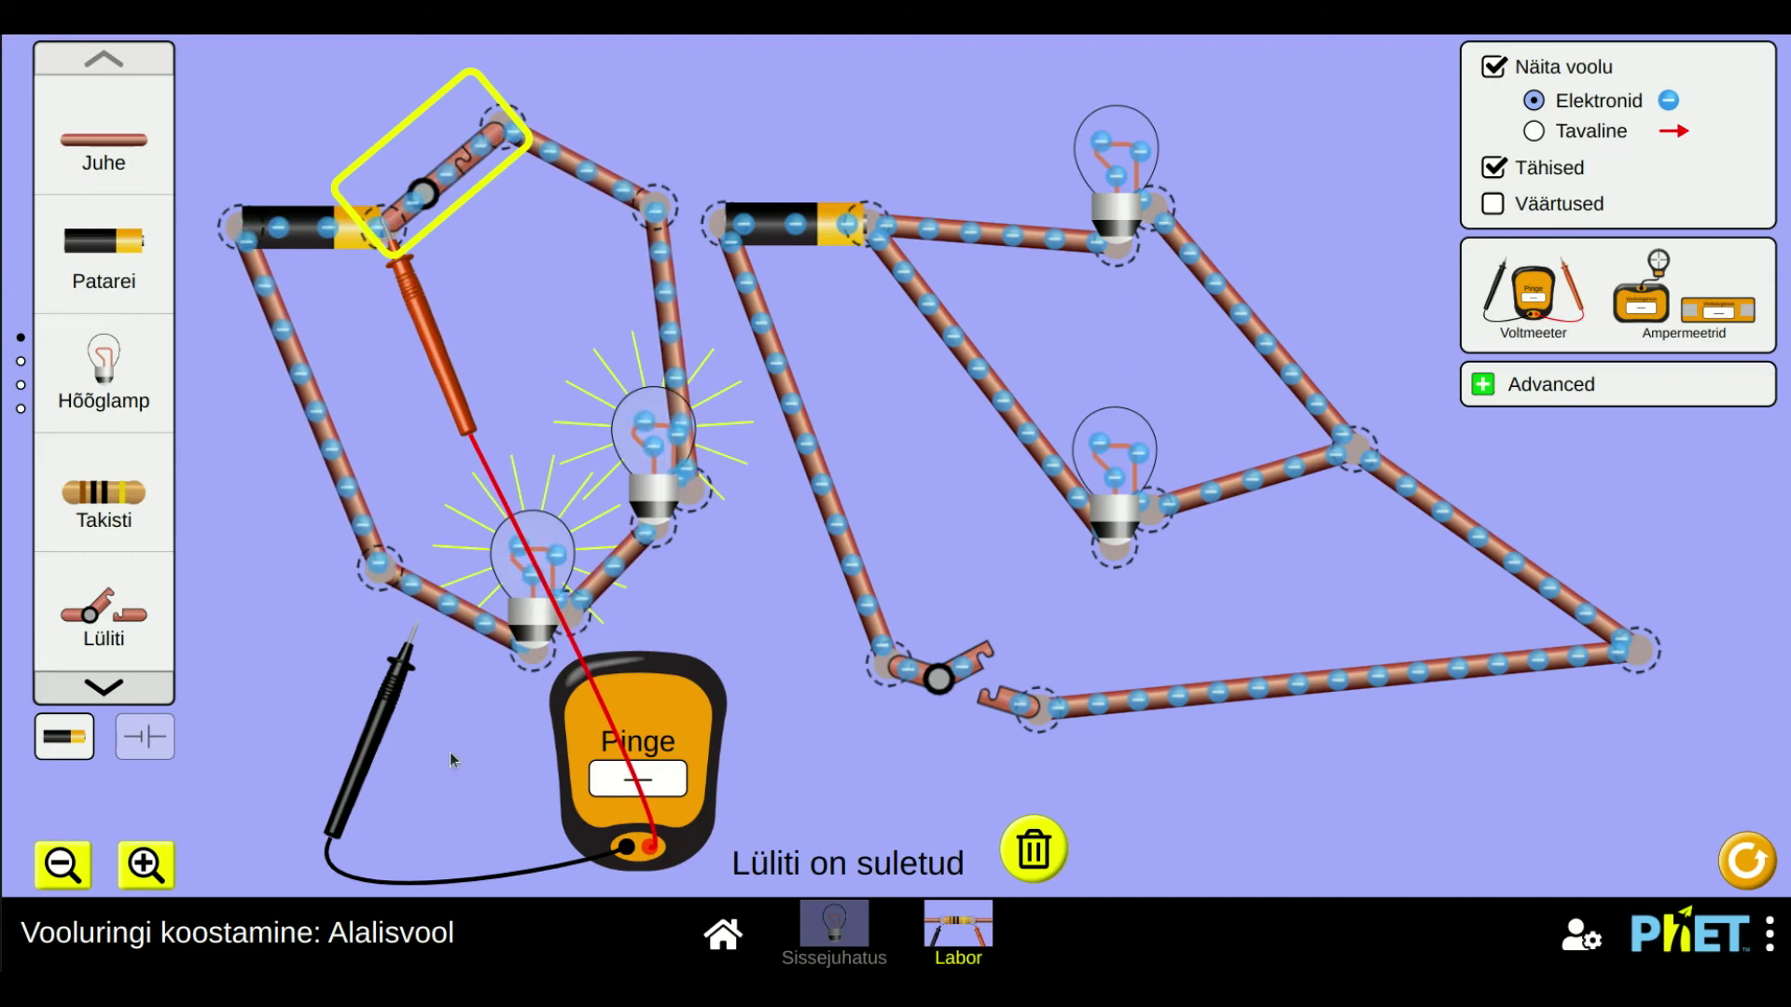
{"action": "left_click_drag", "start_coordinate": [353, 736], "coordinate": [179, 337]}
{"action": "left_click_drag", "start_coordinate": [594, 709], "coordinate": [294, 695]}
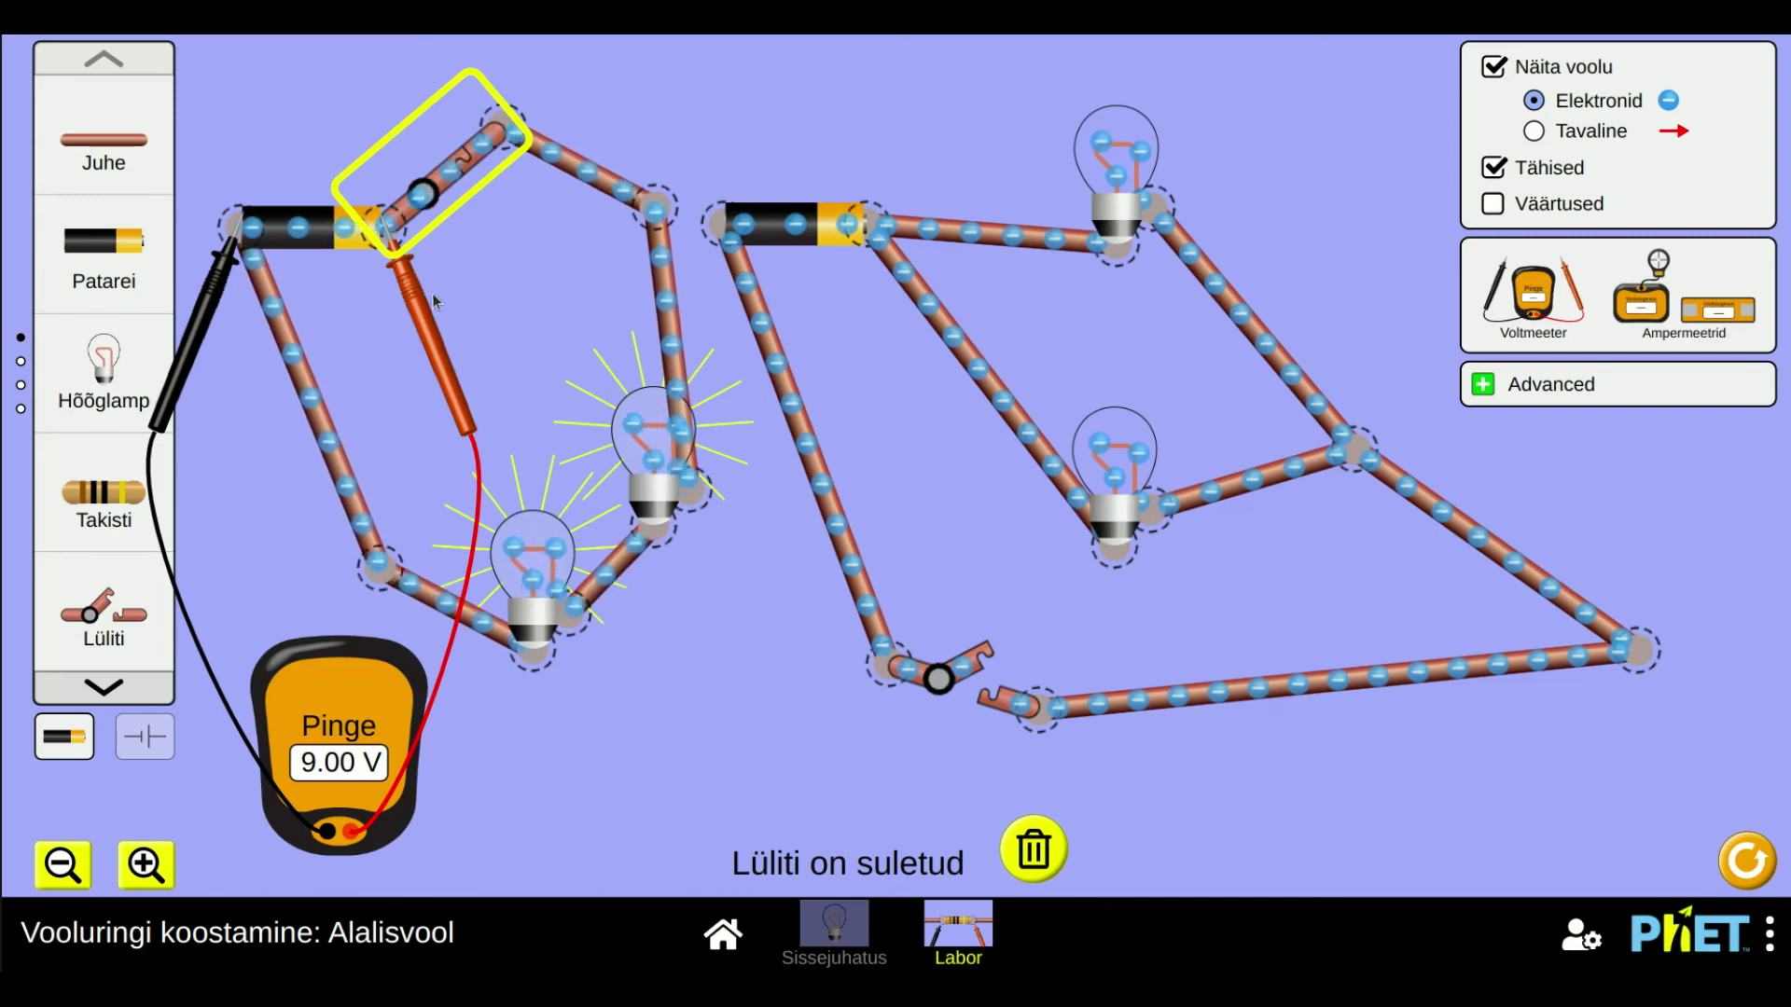
- Measure the voltage across the series circuit's lower bulb, discard the stray extra battery, and move the voltmeter body clear of the probes
{"action": "left_click_drag", "start_coordinate": [410, 323], "coordinate": [560, 384]}
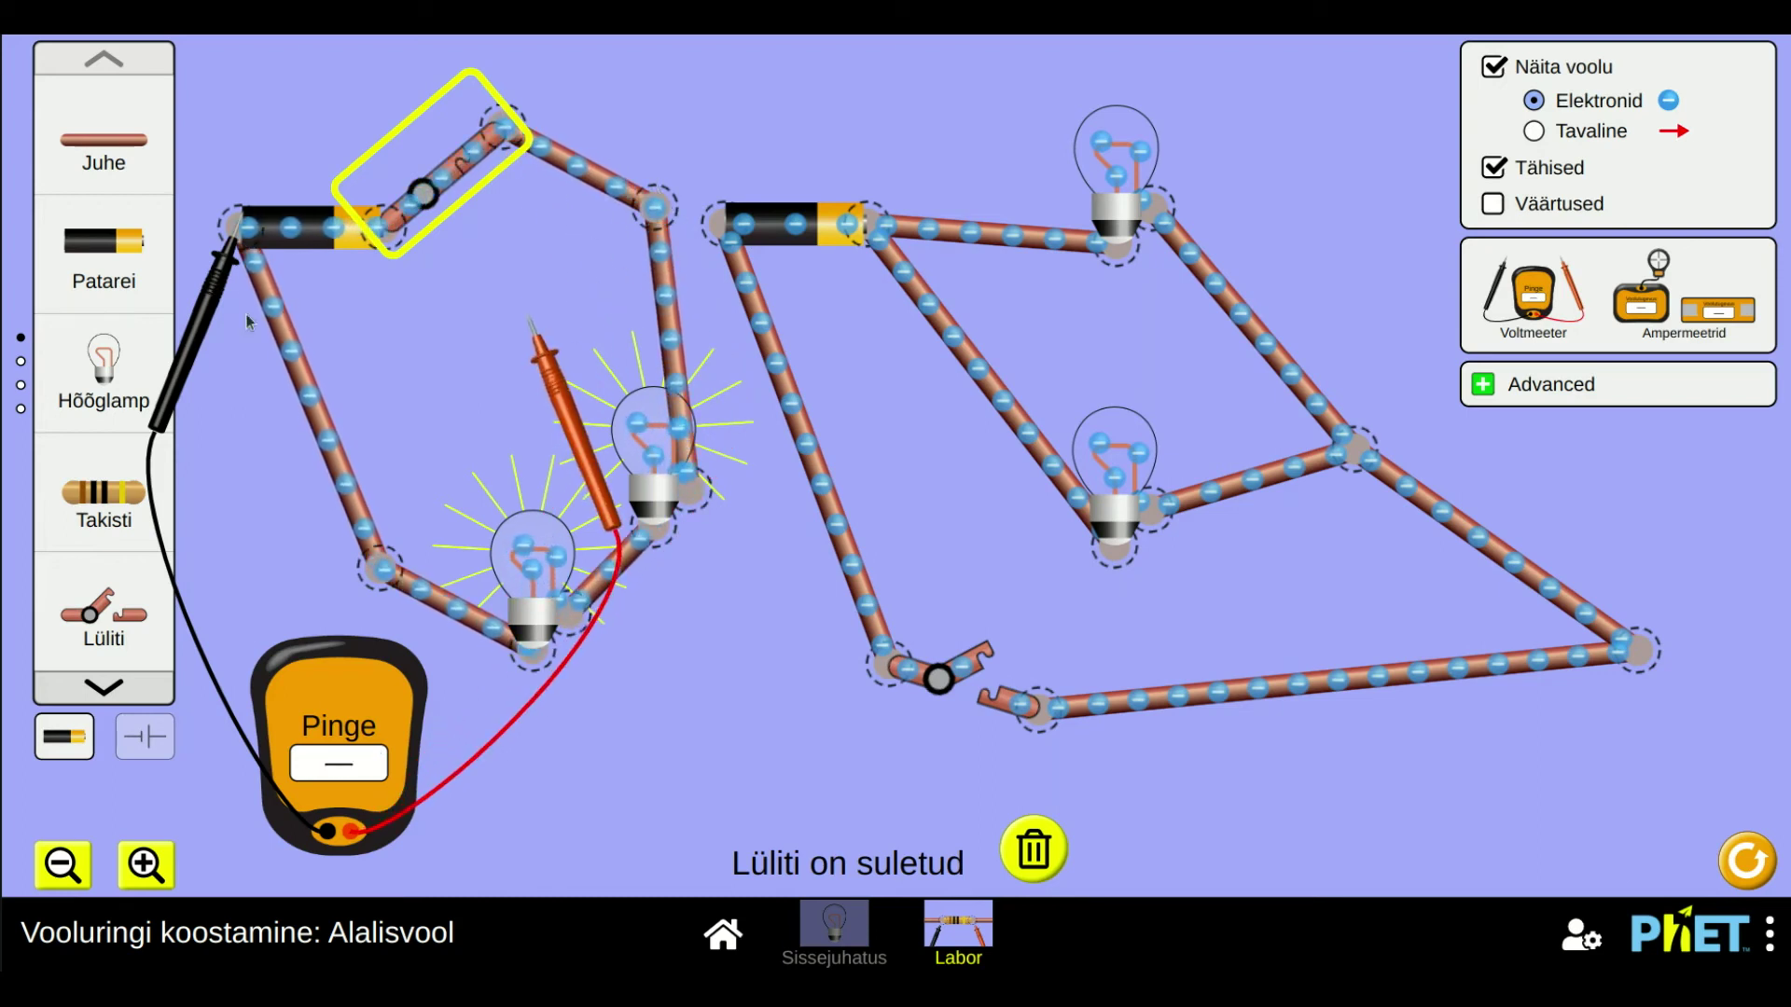
{"action": "left_click_drag", "start_coordinate": [213, 280], "coordinate": [354, 620]}
{"action": "left_click_drag", "start_coordinate": [554, 363], "coordinate": [627, 705]}
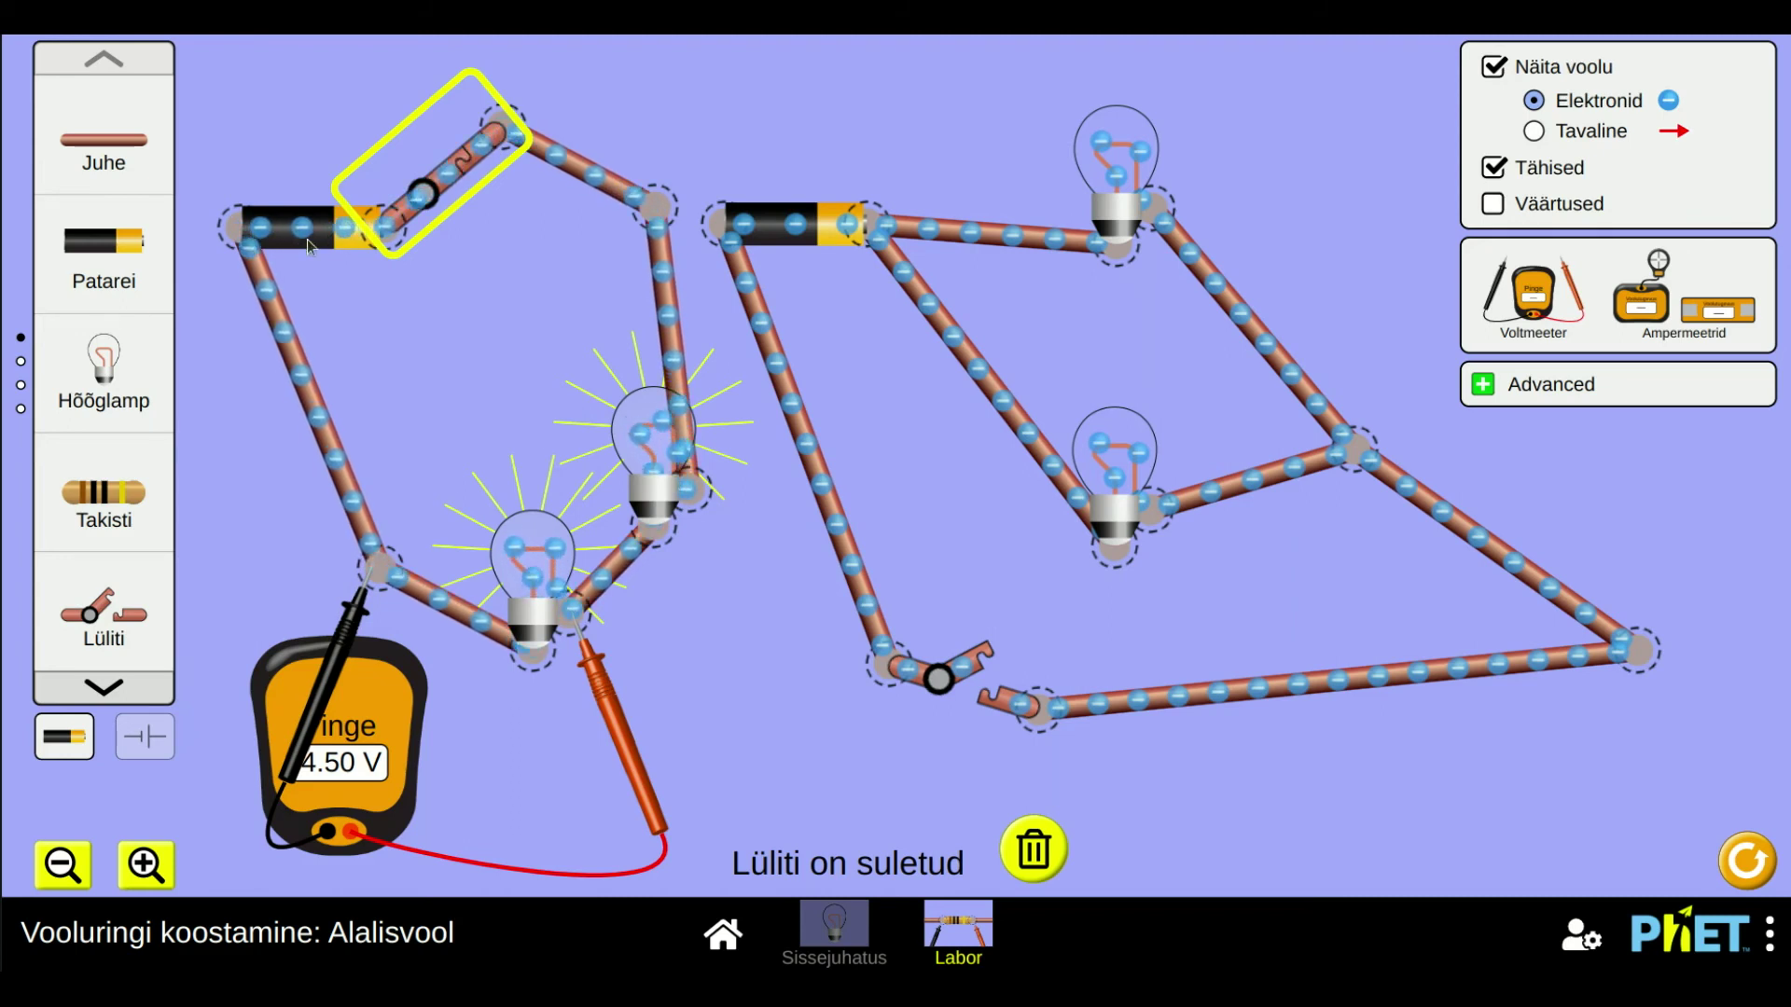
{"action": "left_click_drag", "start_coordinate": [81, 252], "coordinate": [483, 335]}
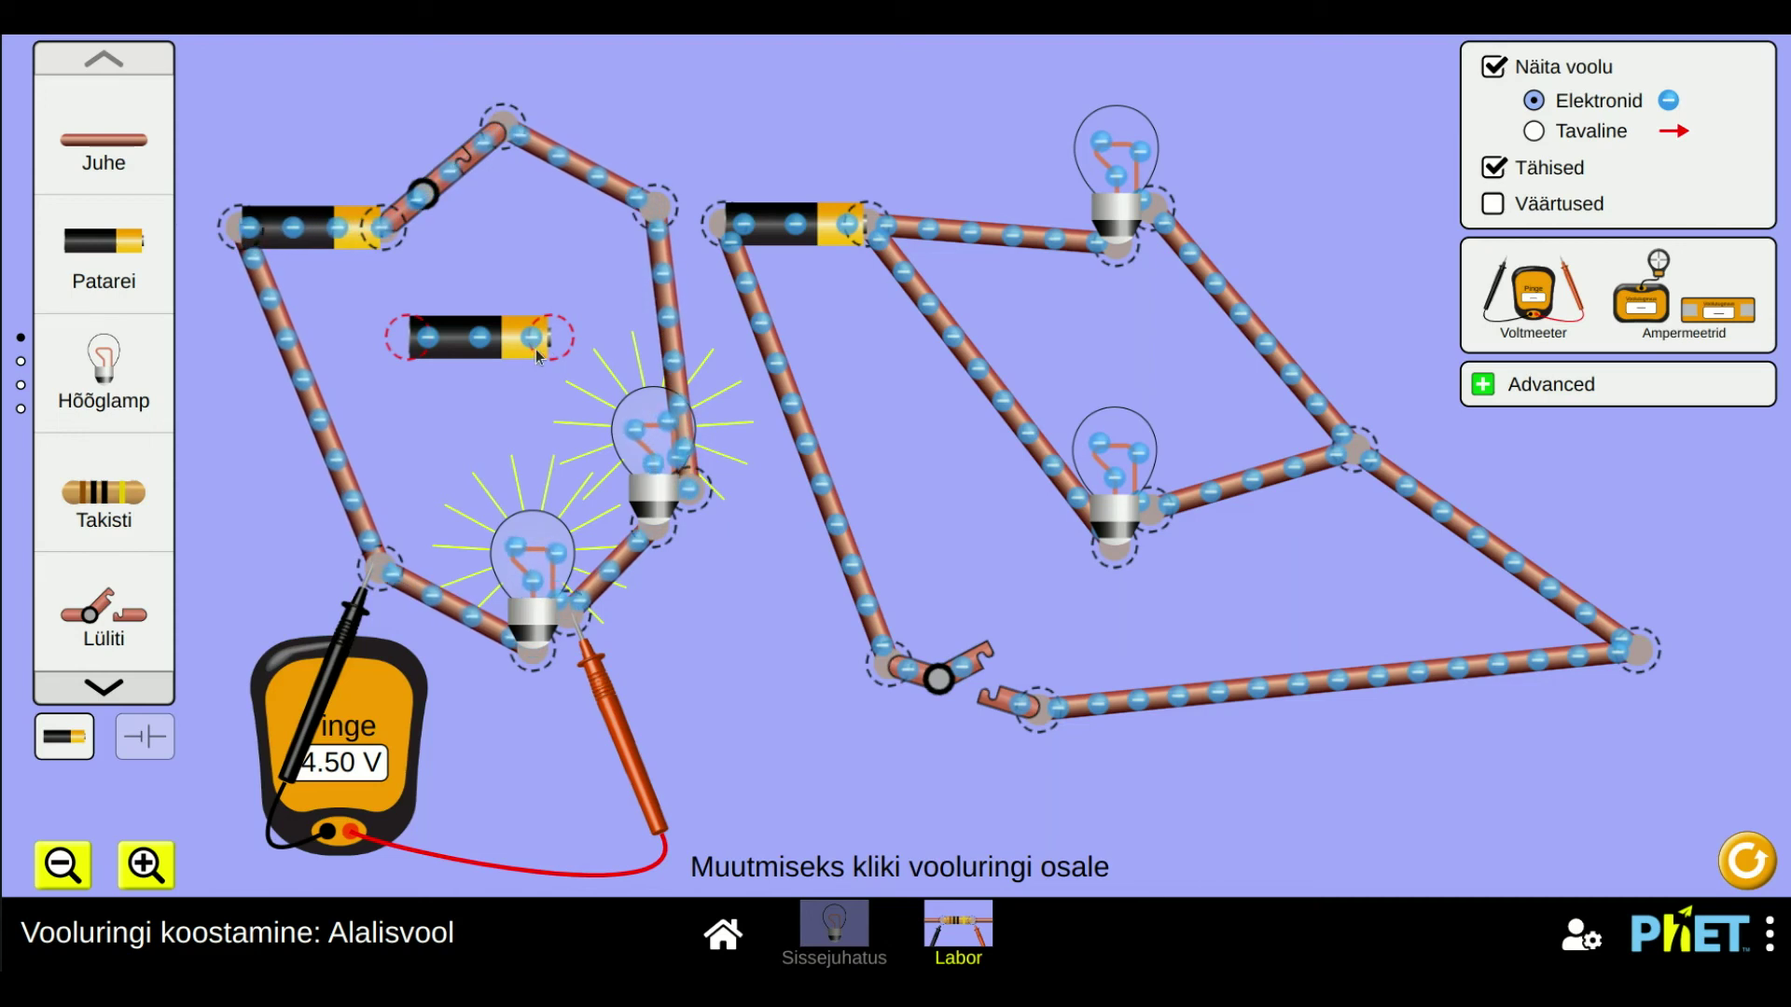
{"action": "left_click_drag", "start_coordinate": [511, 329], "coordinate": [160, 333]}
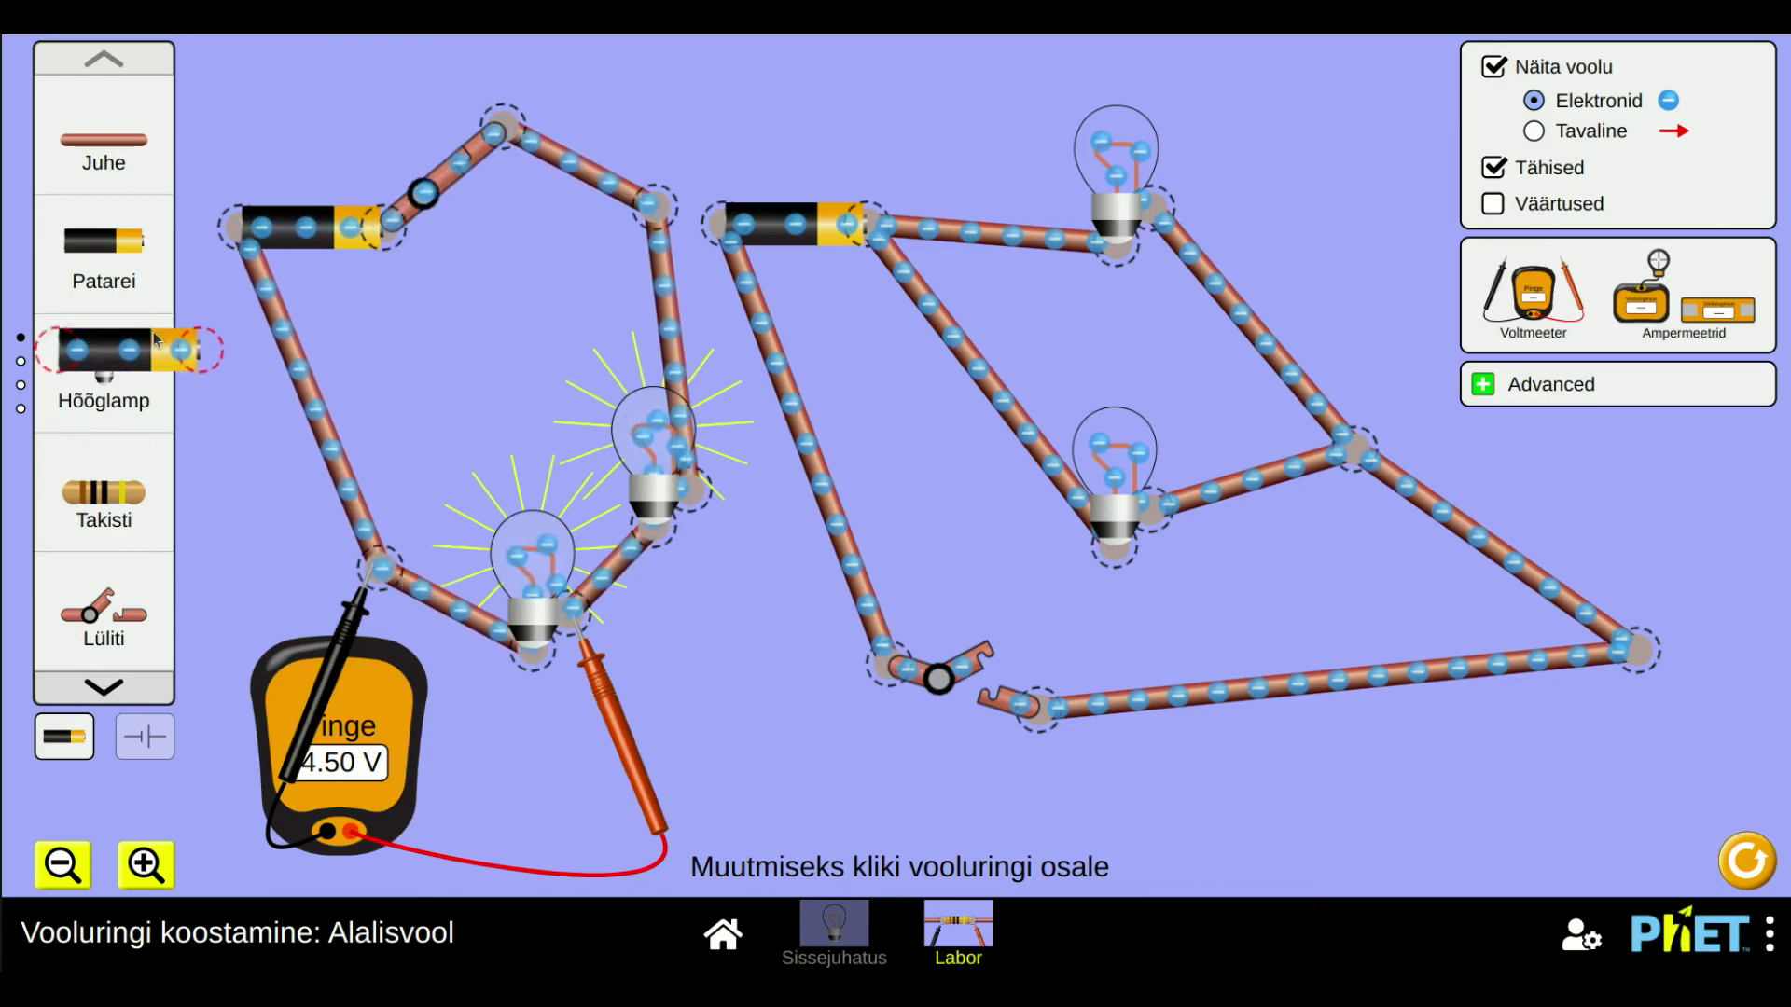
{"action": "left_click_drag", "start_coordinate": [401, 700], "coordinate": [451, 695]}
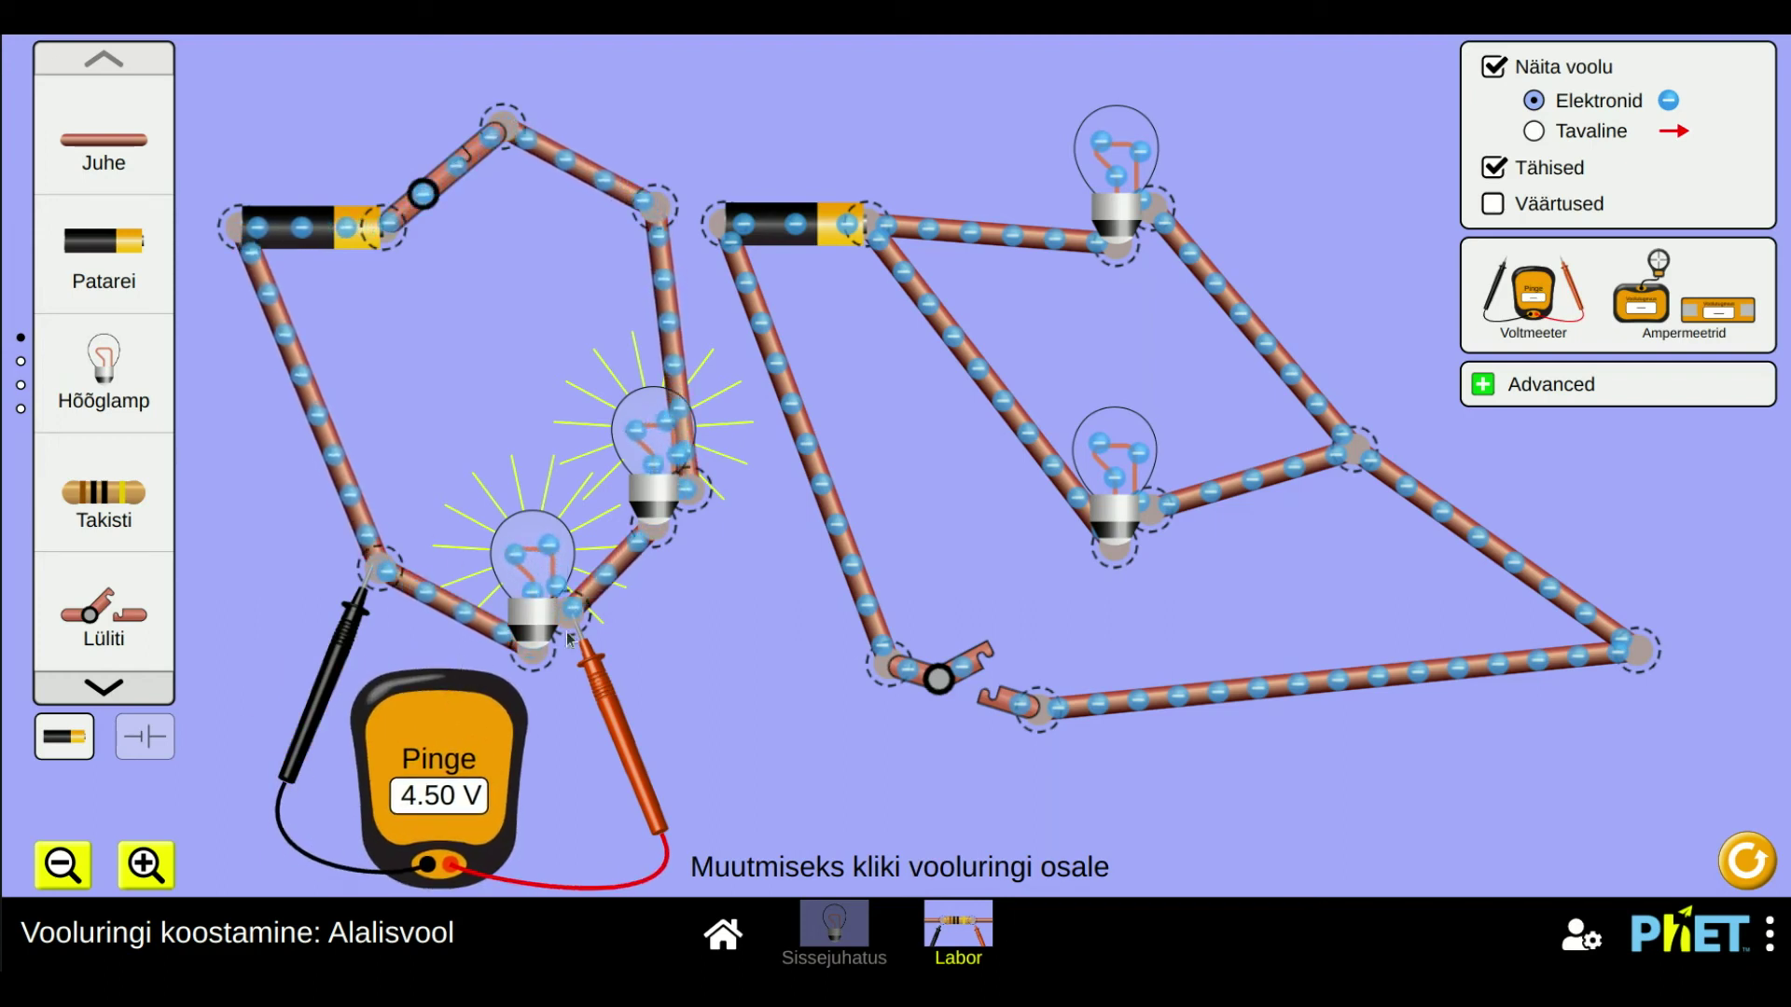
- Move the series circuit's lower bulb closer to the wire corner, measure its voltage again, and select the bulb to check its resistance
{"action": "left_click_drag", "start_coordinate": [535, 639], "coordinate": [466, 601]}
{"action": "left_click_drag", "start_coordinate": [630, 641], "coordinate": [518, 649]}
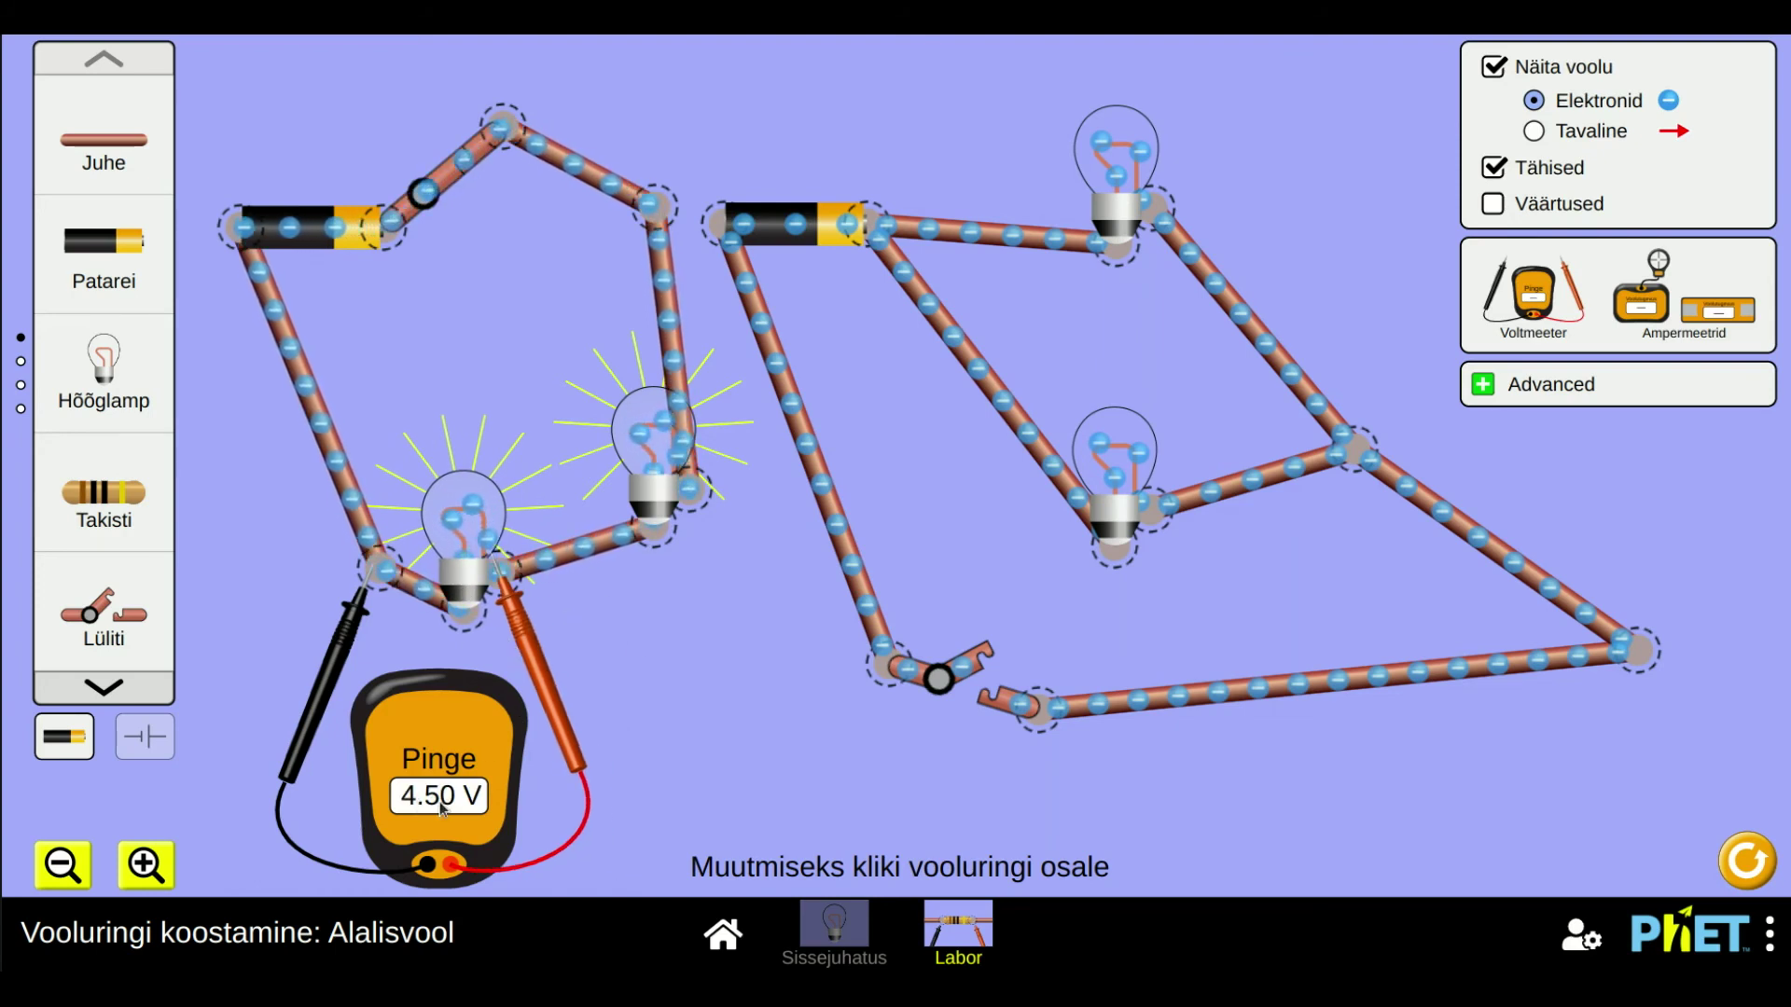
{"action": "left_click", "coordinate": [466, 534]}
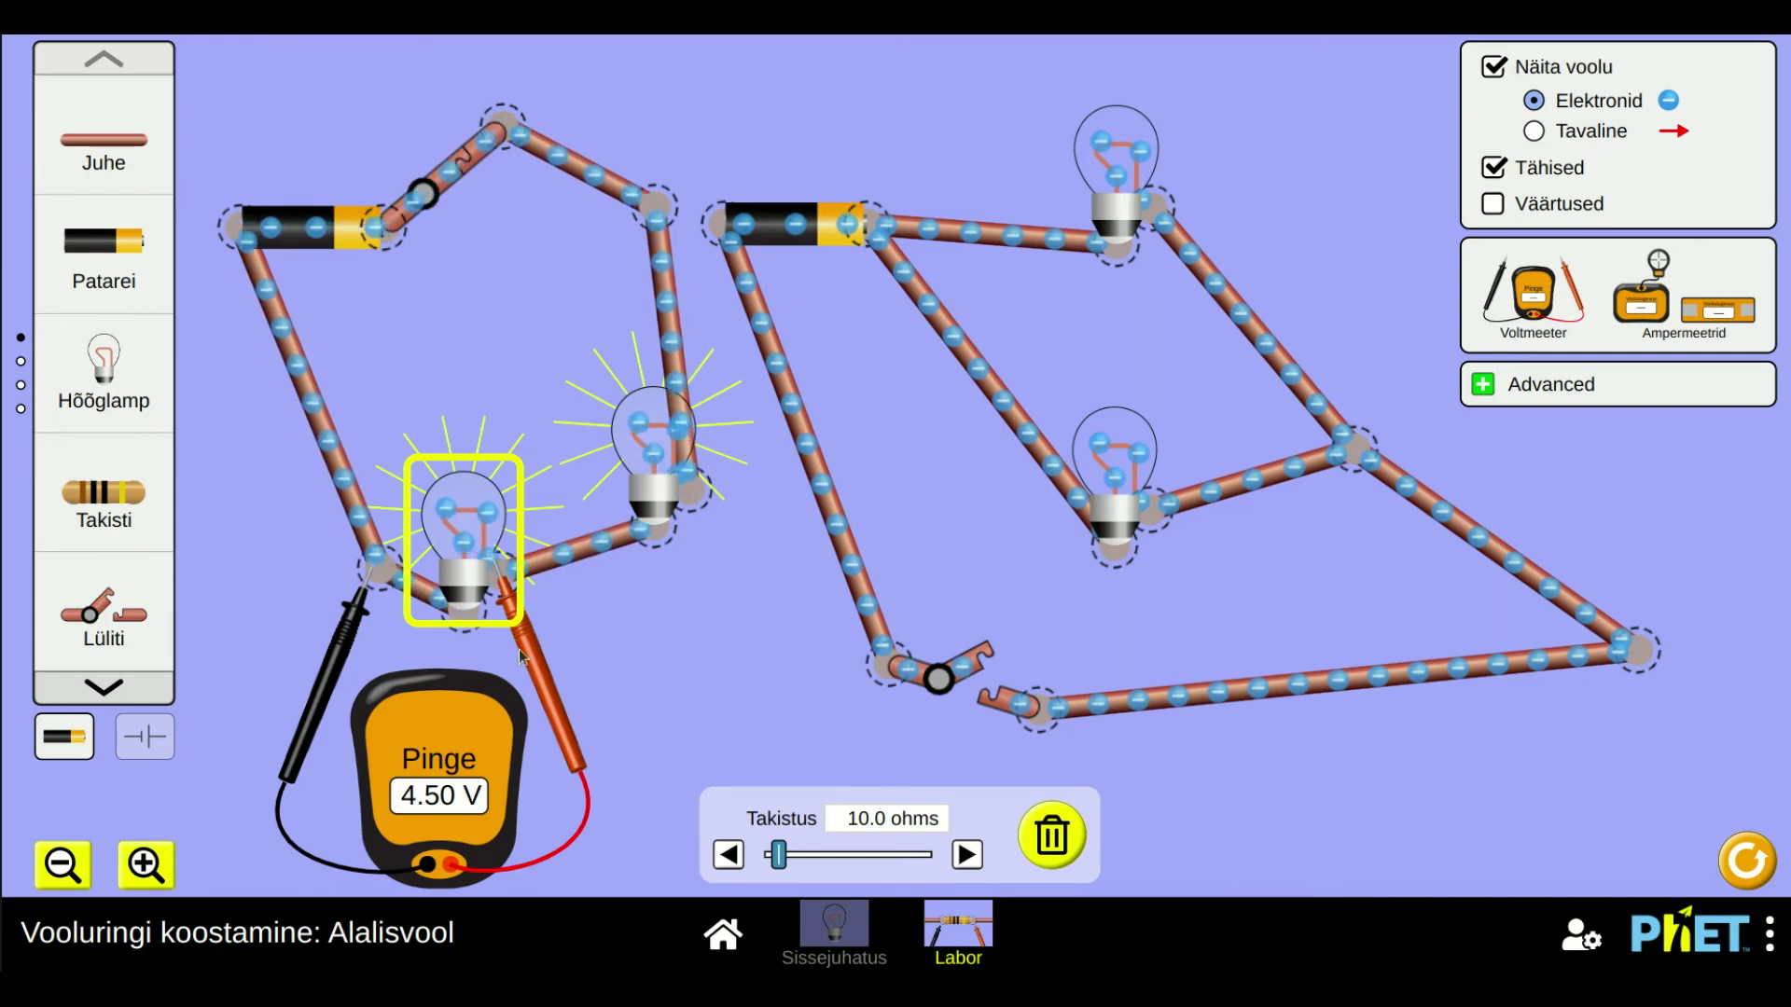
- Measure the total voltage across both series bulbs by moving the red probe beyond the second bulb and readjusting both probes
{"action": "left_click_drag", "start_coordinate": [535, 662], "coordinate": [744, 614]}
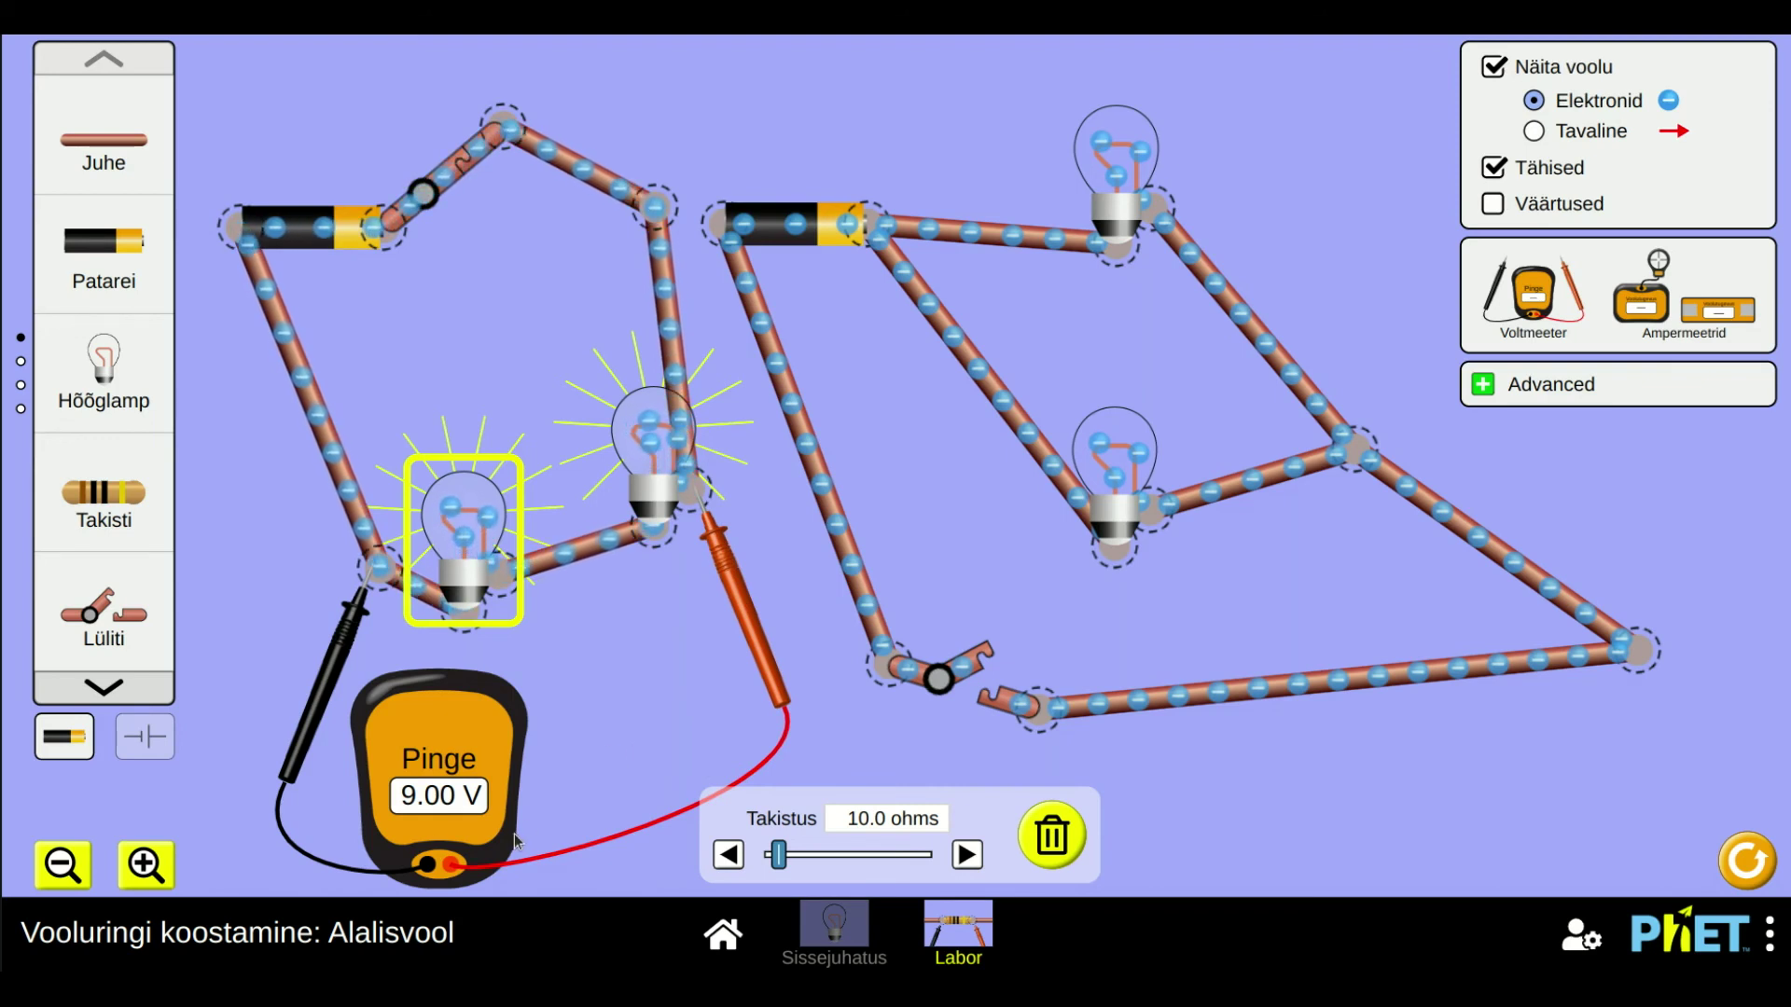
{"action": "left_click_drag", "start_coordinate": [365, 659], "coordinate": [483, 692]}
{"action": "left_click_drag", "start_coordinate": [752, 597], "coordinate": [690, 707]}
{"action": "left_click_drag", "start_coordinate": [457, 678], "coordinate": [345, 664]}
{"action": "left_click_drag", "start_coordinate": [683, 694], "coordinate": [714, 569]}
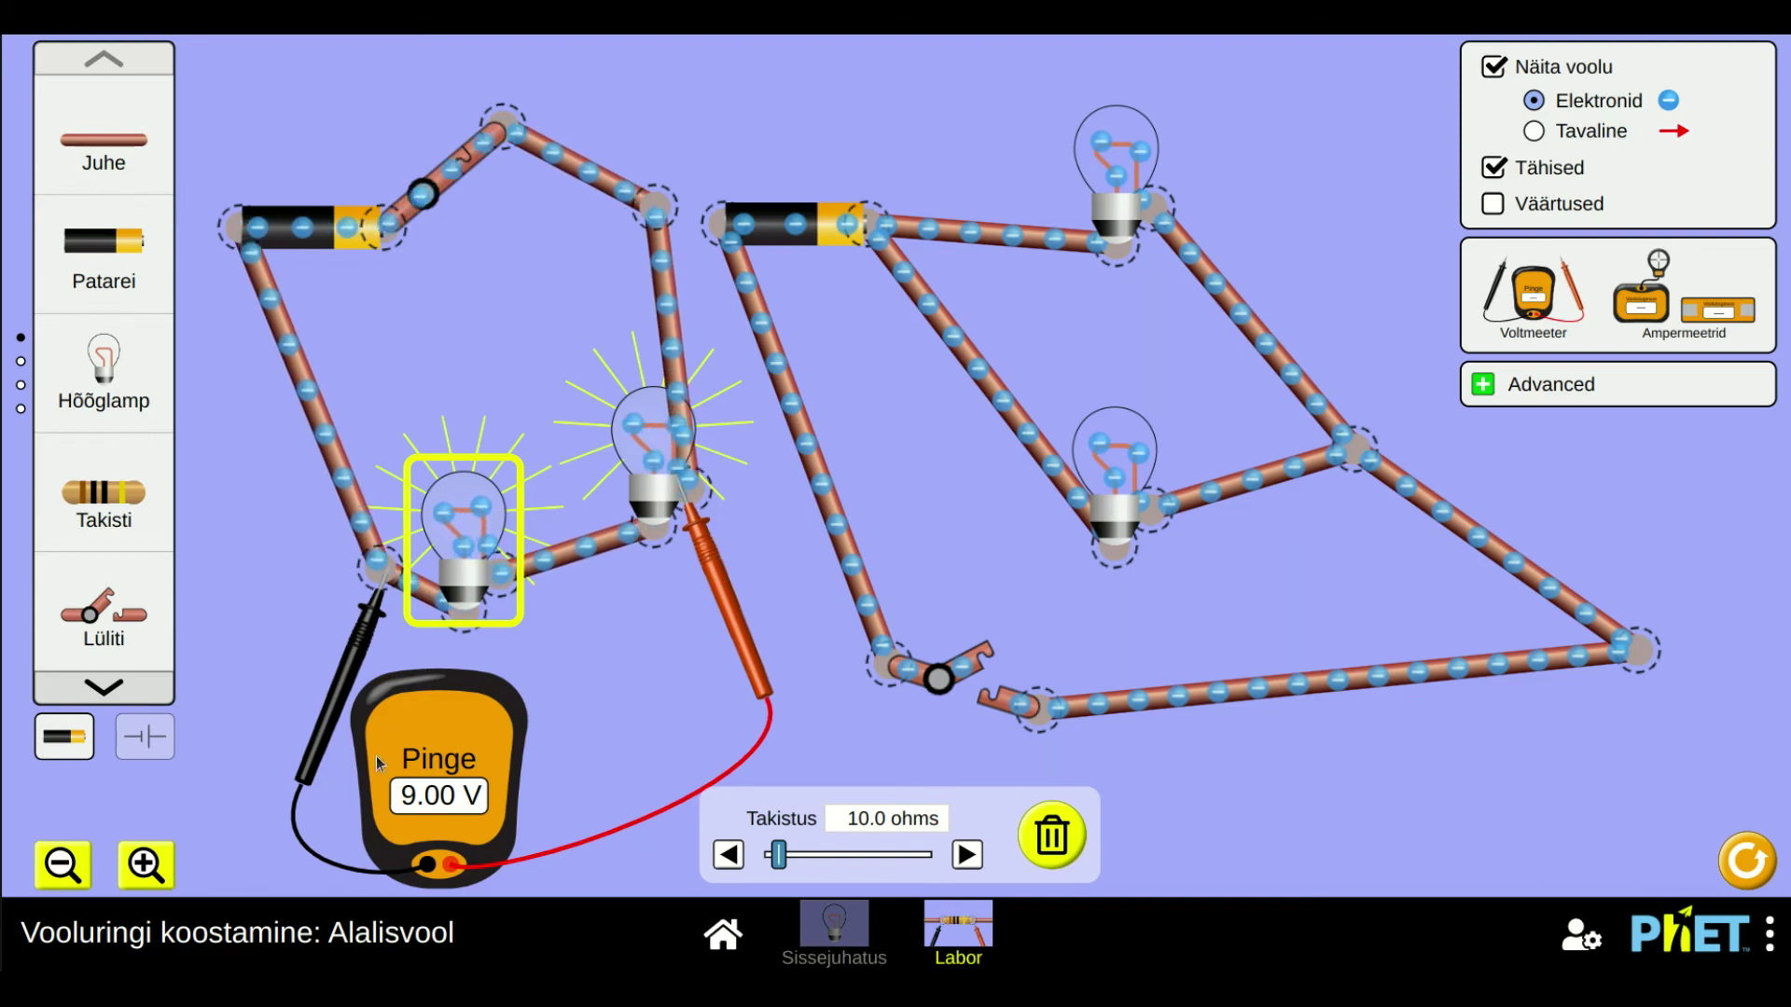
- Measure the voltage across the series bulbs and the battery with swapped probes, and restore the normal probe polarity on the battery
{"action": "left_click_drag", "start_coordinate": [711, 547], "coordinate": [403, 615]}
{"action": "left_click_drag", "start_coordinate": [377, 675], "coordinate": [743, 652]}
{"action": "left_click_drag", "start_coordinate": [401, 611], "coordinate": [273, 308]}
{"action": "left_click_drag", "start_coordinate": [487, 655], "coordinate": [347, 328]}
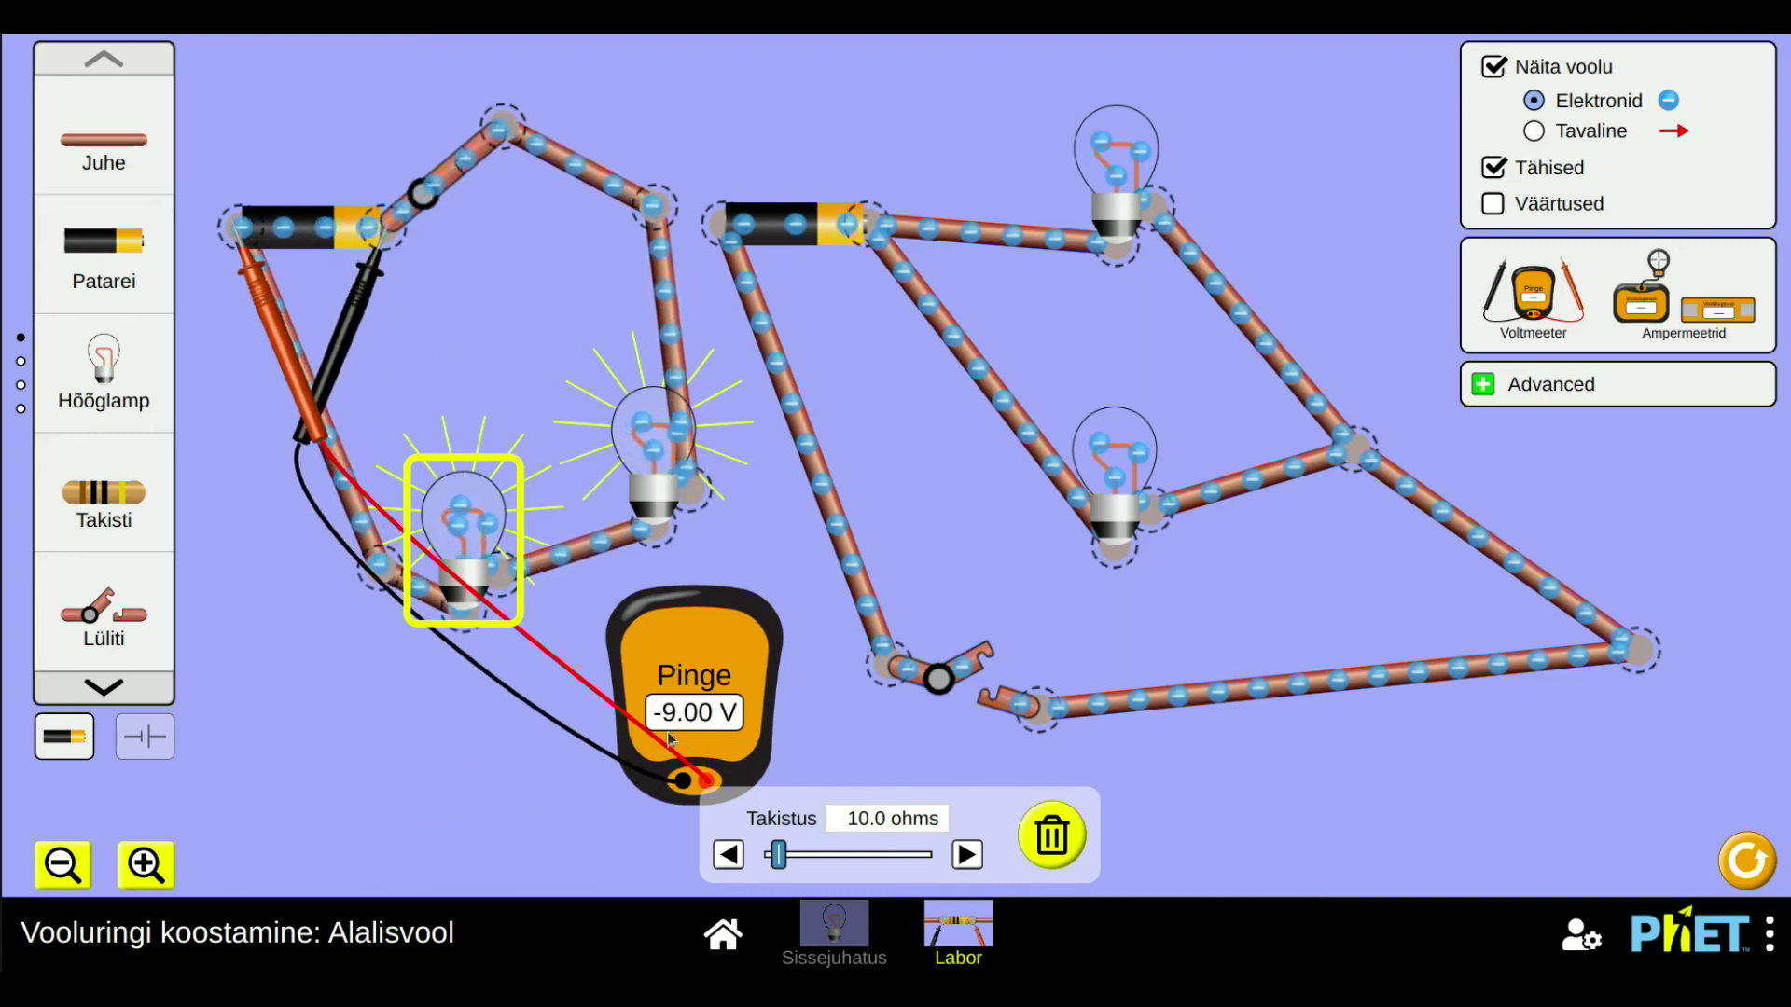
{"action": "left_click_drag", "start_coordinate": [337, 315], "coordinate": [201, 296]}
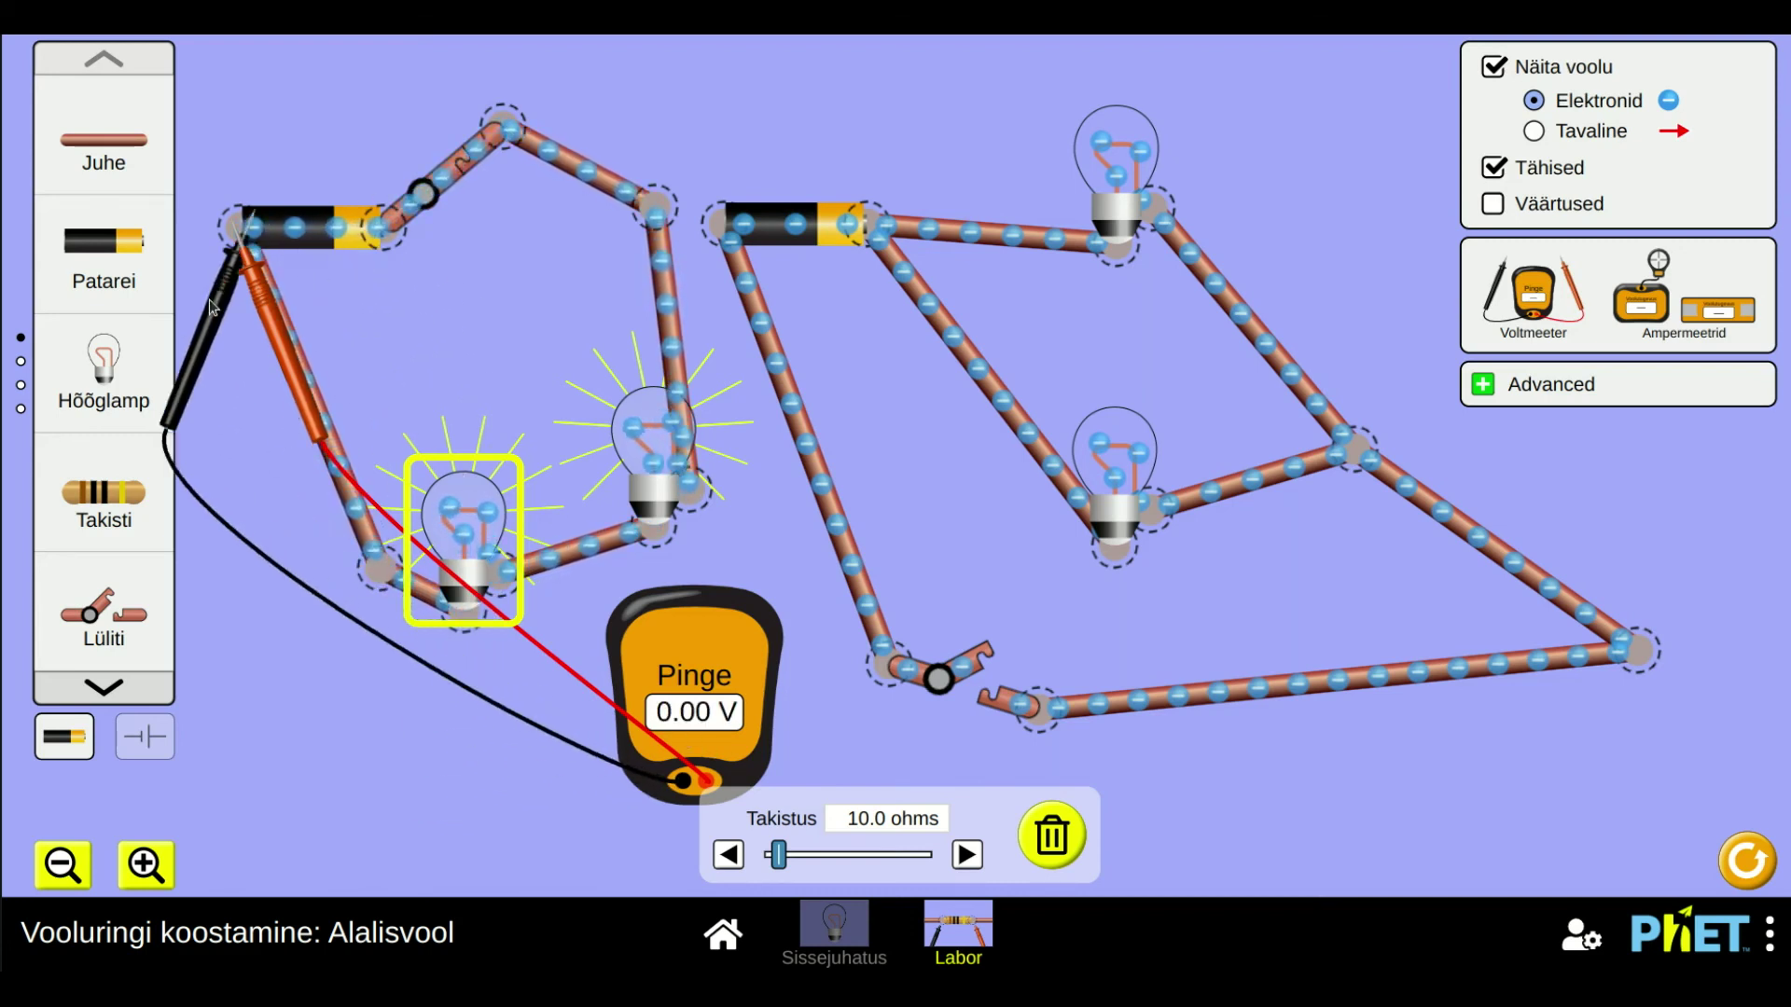
{"action": "left_click_drag", "start_coordinate": [308, 329], "coordinate": [442, 334]}
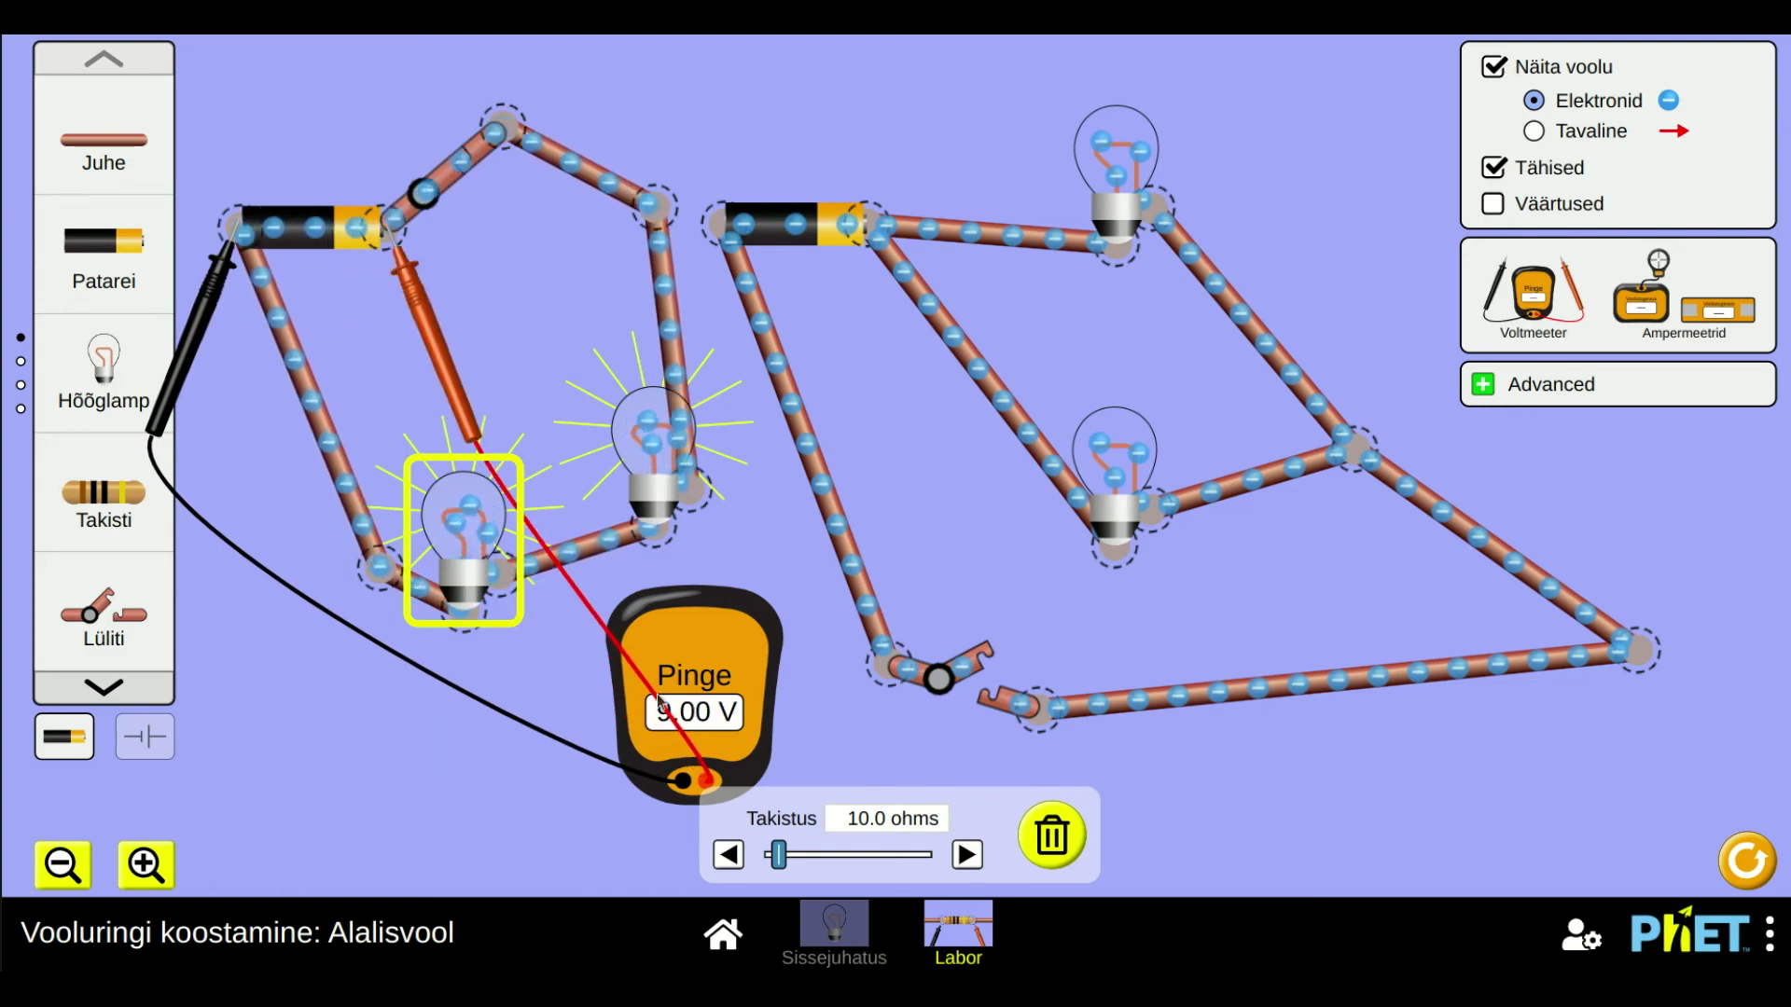
- Open the series circuit's switch, close the parallel circuit's switch, and measure the parallel circuit's battery voltage
{"action": "left_click", "coordinate": [453, 186]}
{"action": "left_click", "coordinate": [966, 688]}
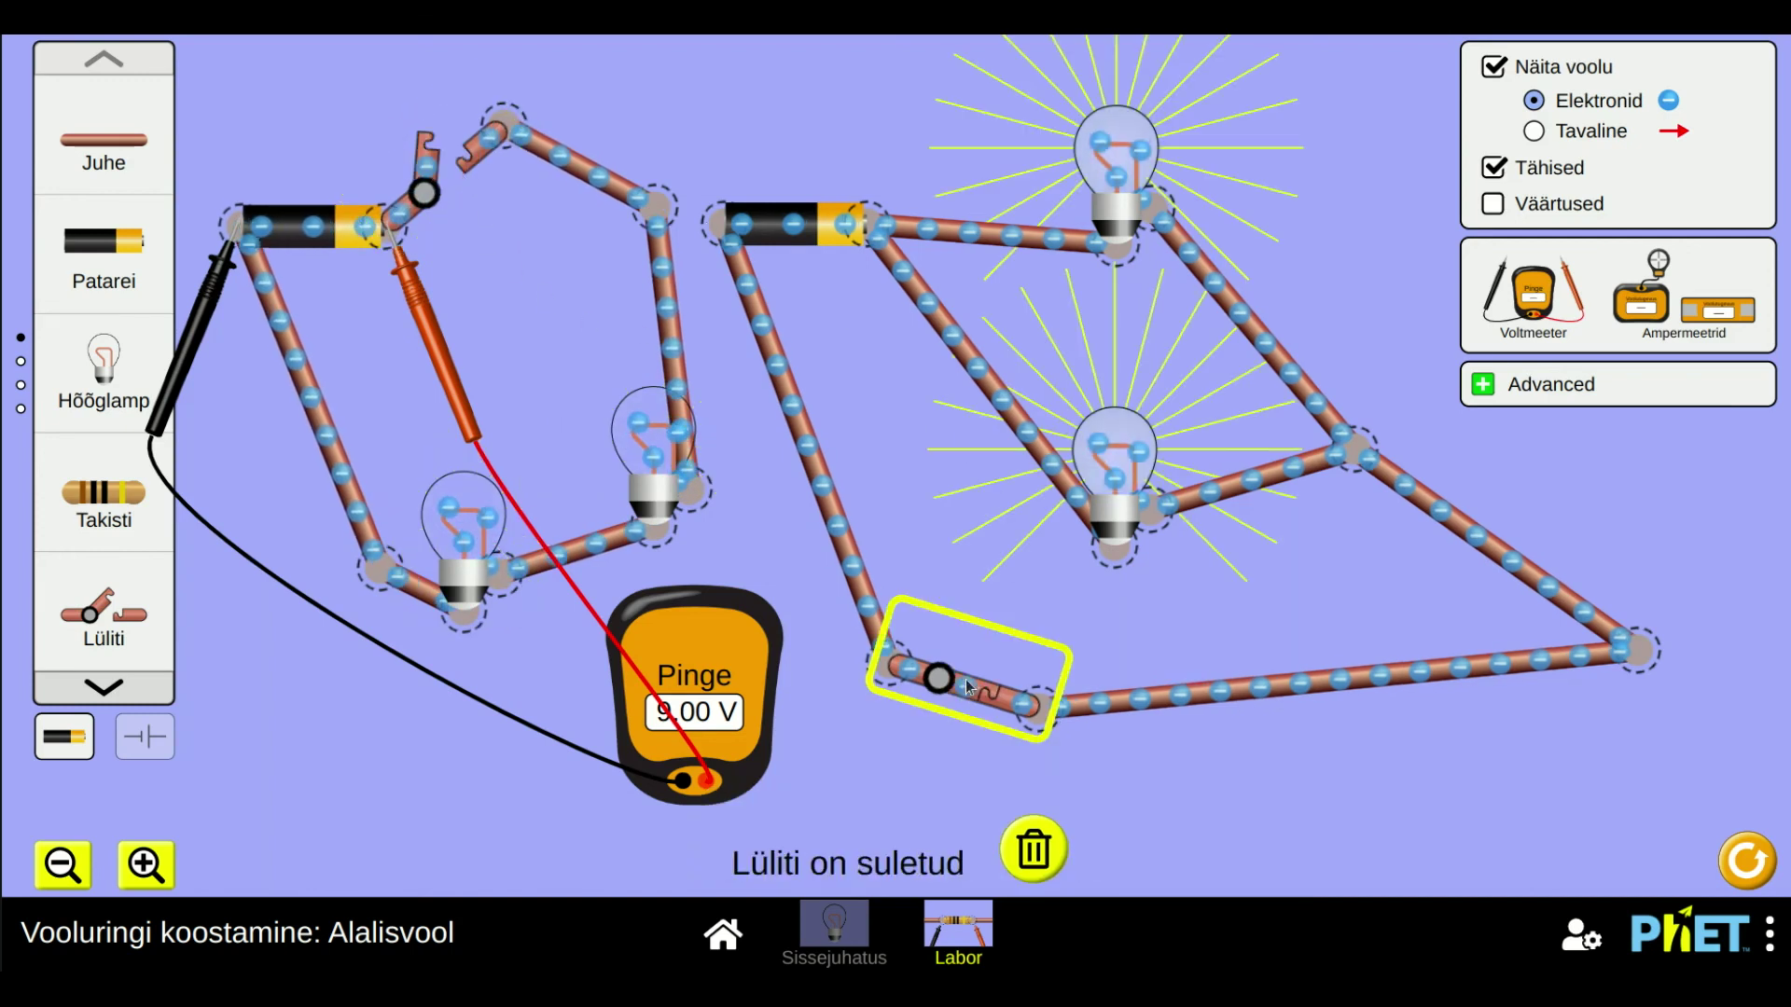
{"action": "left_click_drag", "start_coordinate": [456, 338], "coordinate": [923, 353]}
{"action": "left_click_drag", "start_coordinate": [201, 358], "coordinate": [671, 328]}
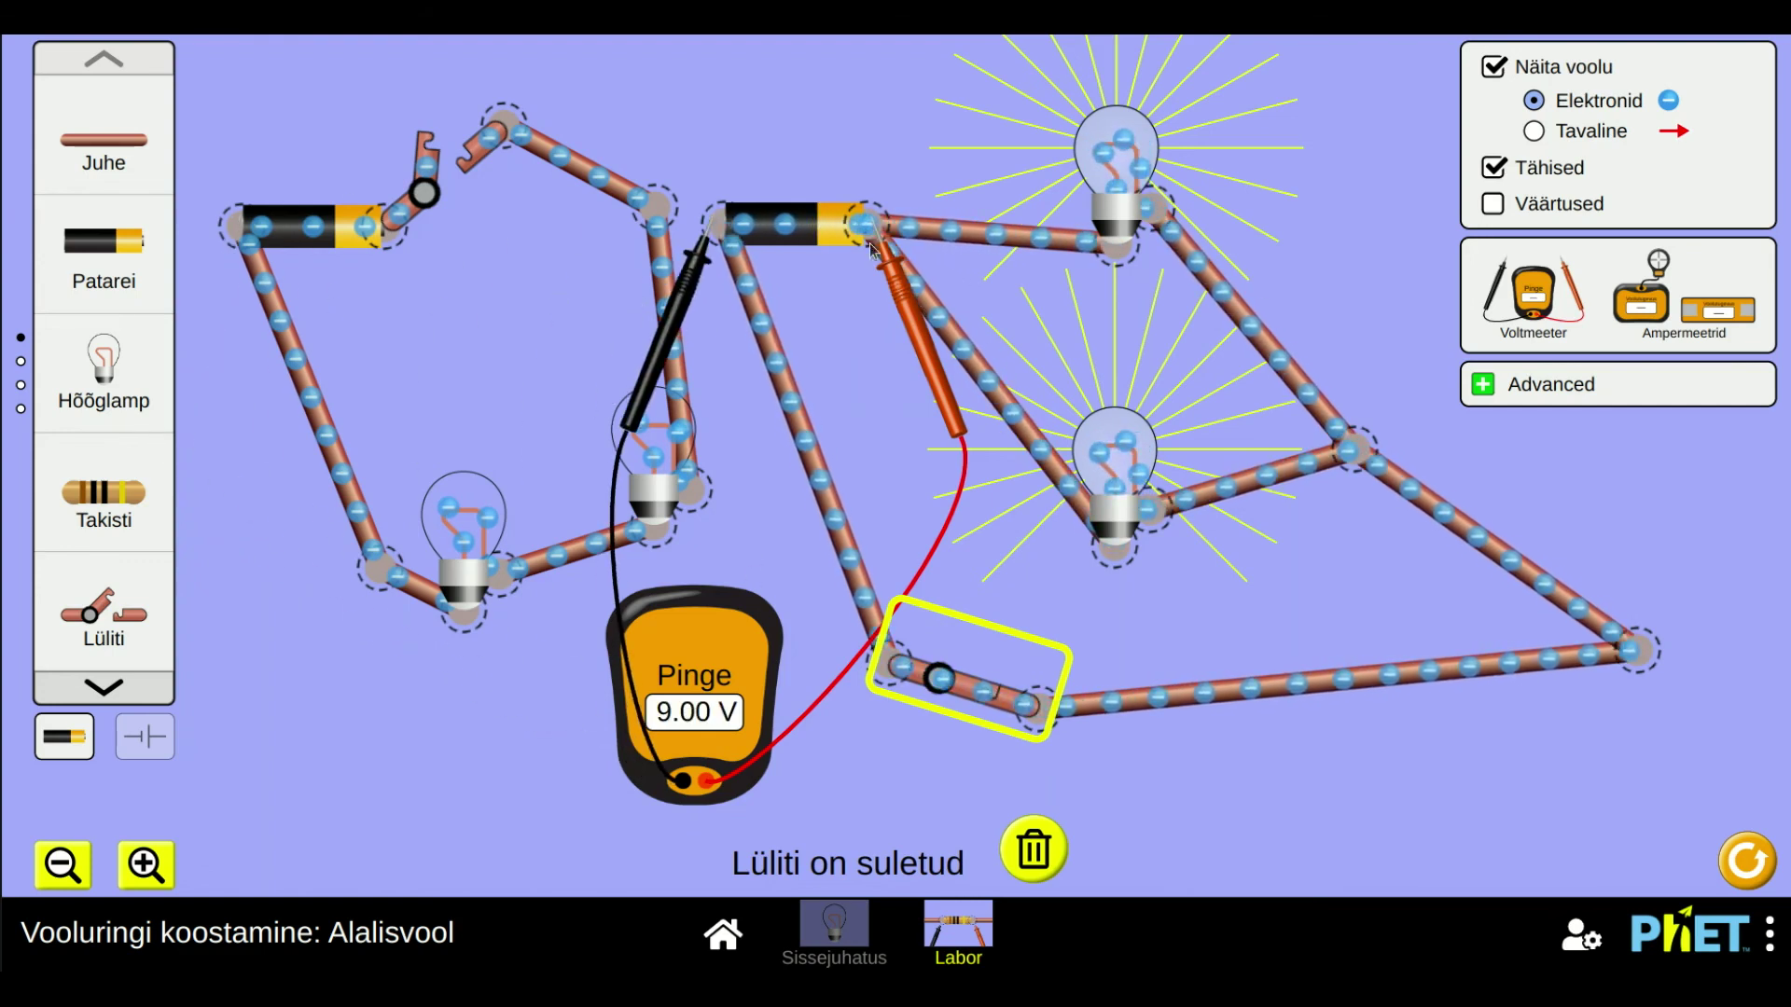
{"action": "left_click_drag", "start_coordinate": [673, 327], "coordinate": [685, 332]}
{"action": "left_click_drag", "start_coordinate": [924, 284], "coordinate": [874, 300]}
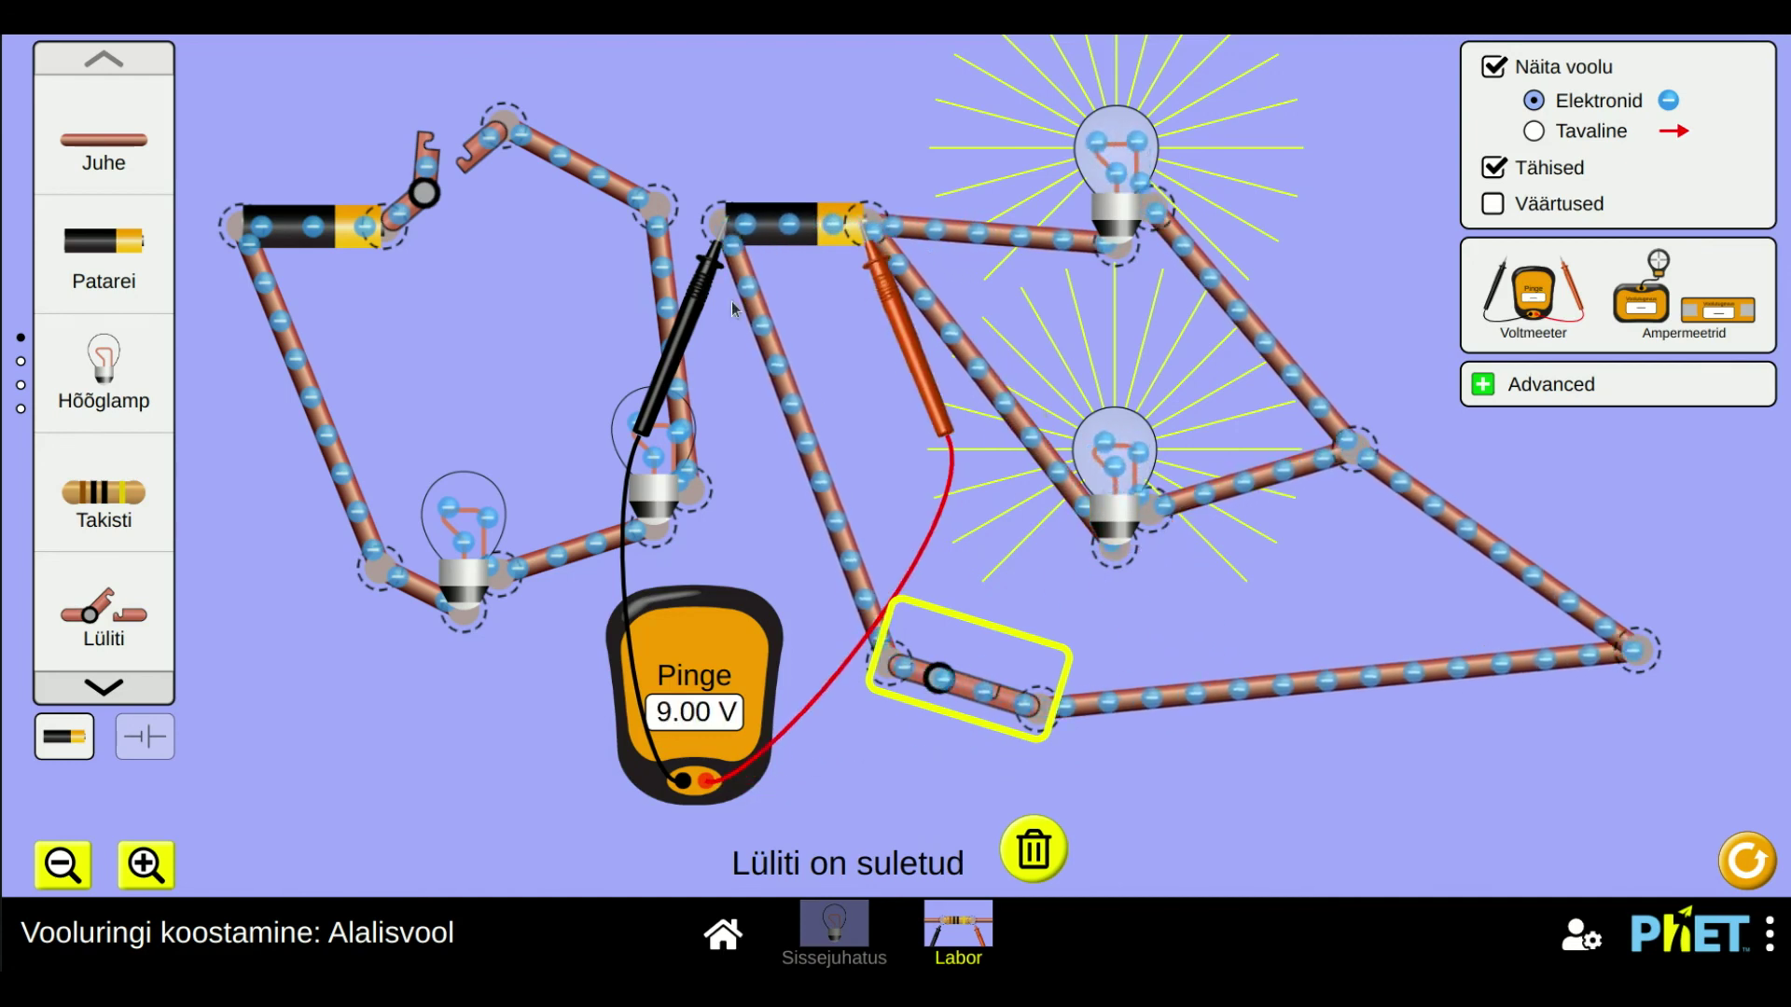
- Measure the voltage across the parallel circuit's lower bulb, placing the black probe beyond the bulb and on the junction joining both branches
{"action": "left_click_drag", "start_coordinate": [681, 335], "coordinate": [1119, 617]}
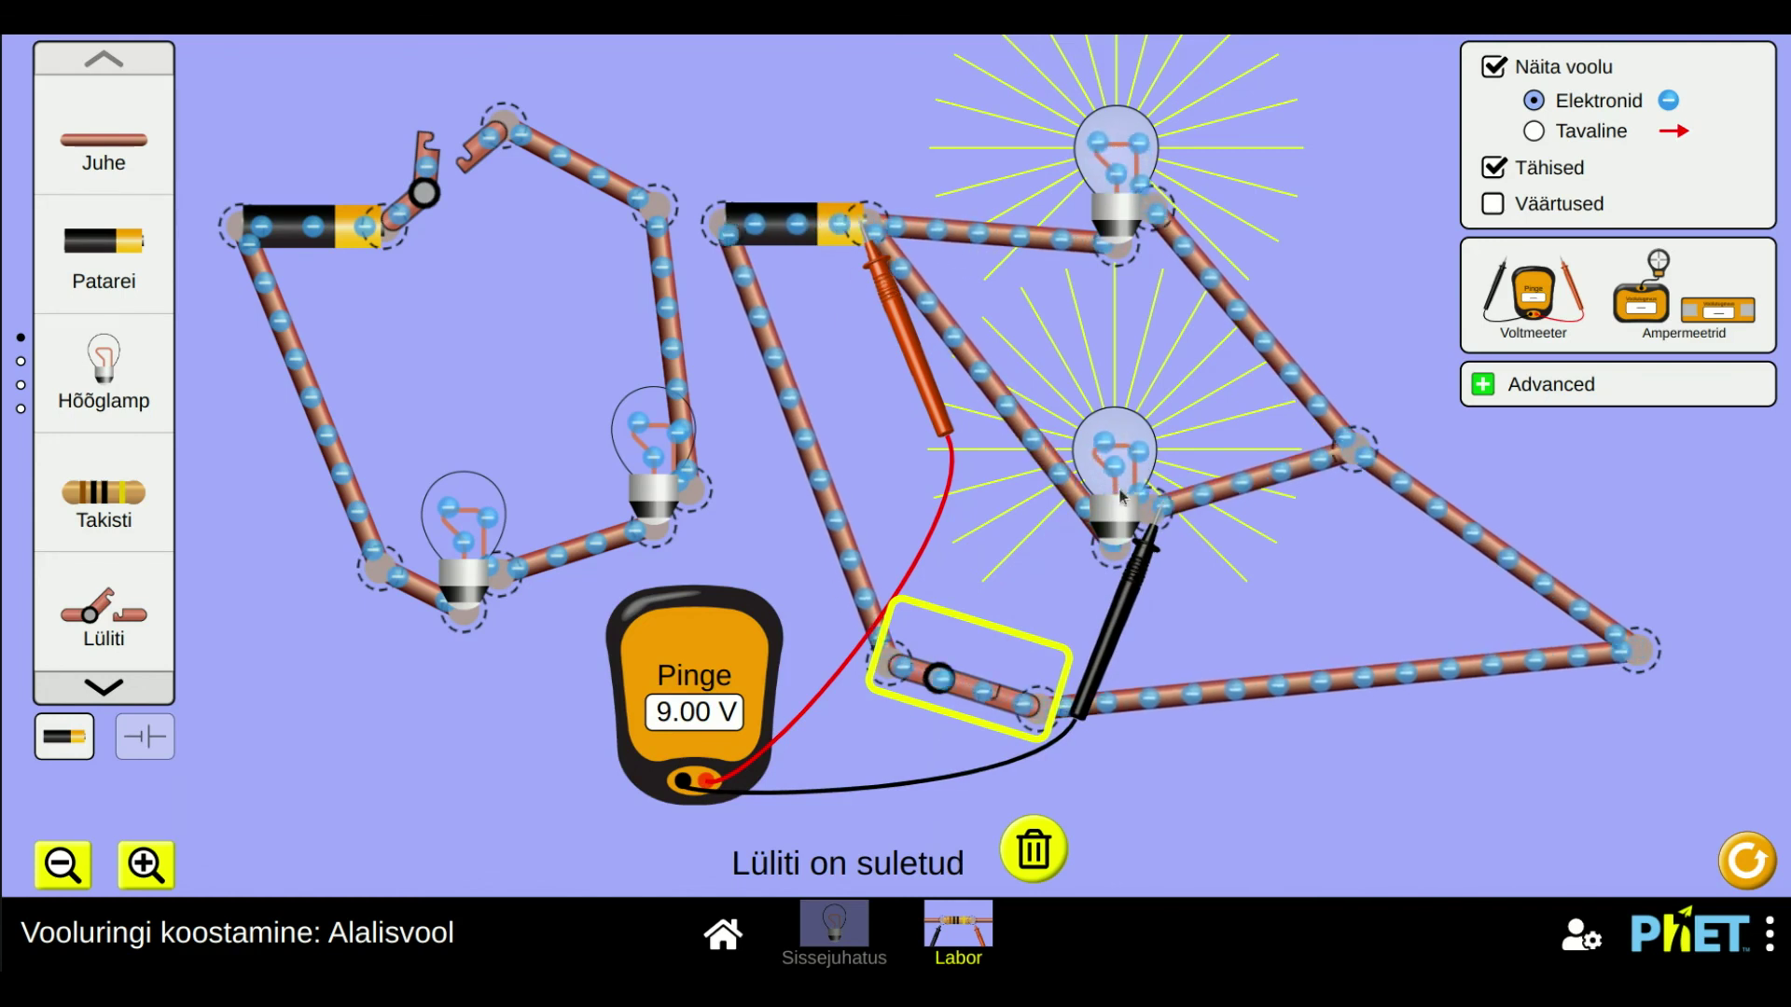
{"action": "left_click_drag", "start_coordinate": [1121, 605], "coordinate": [1313, 541]}
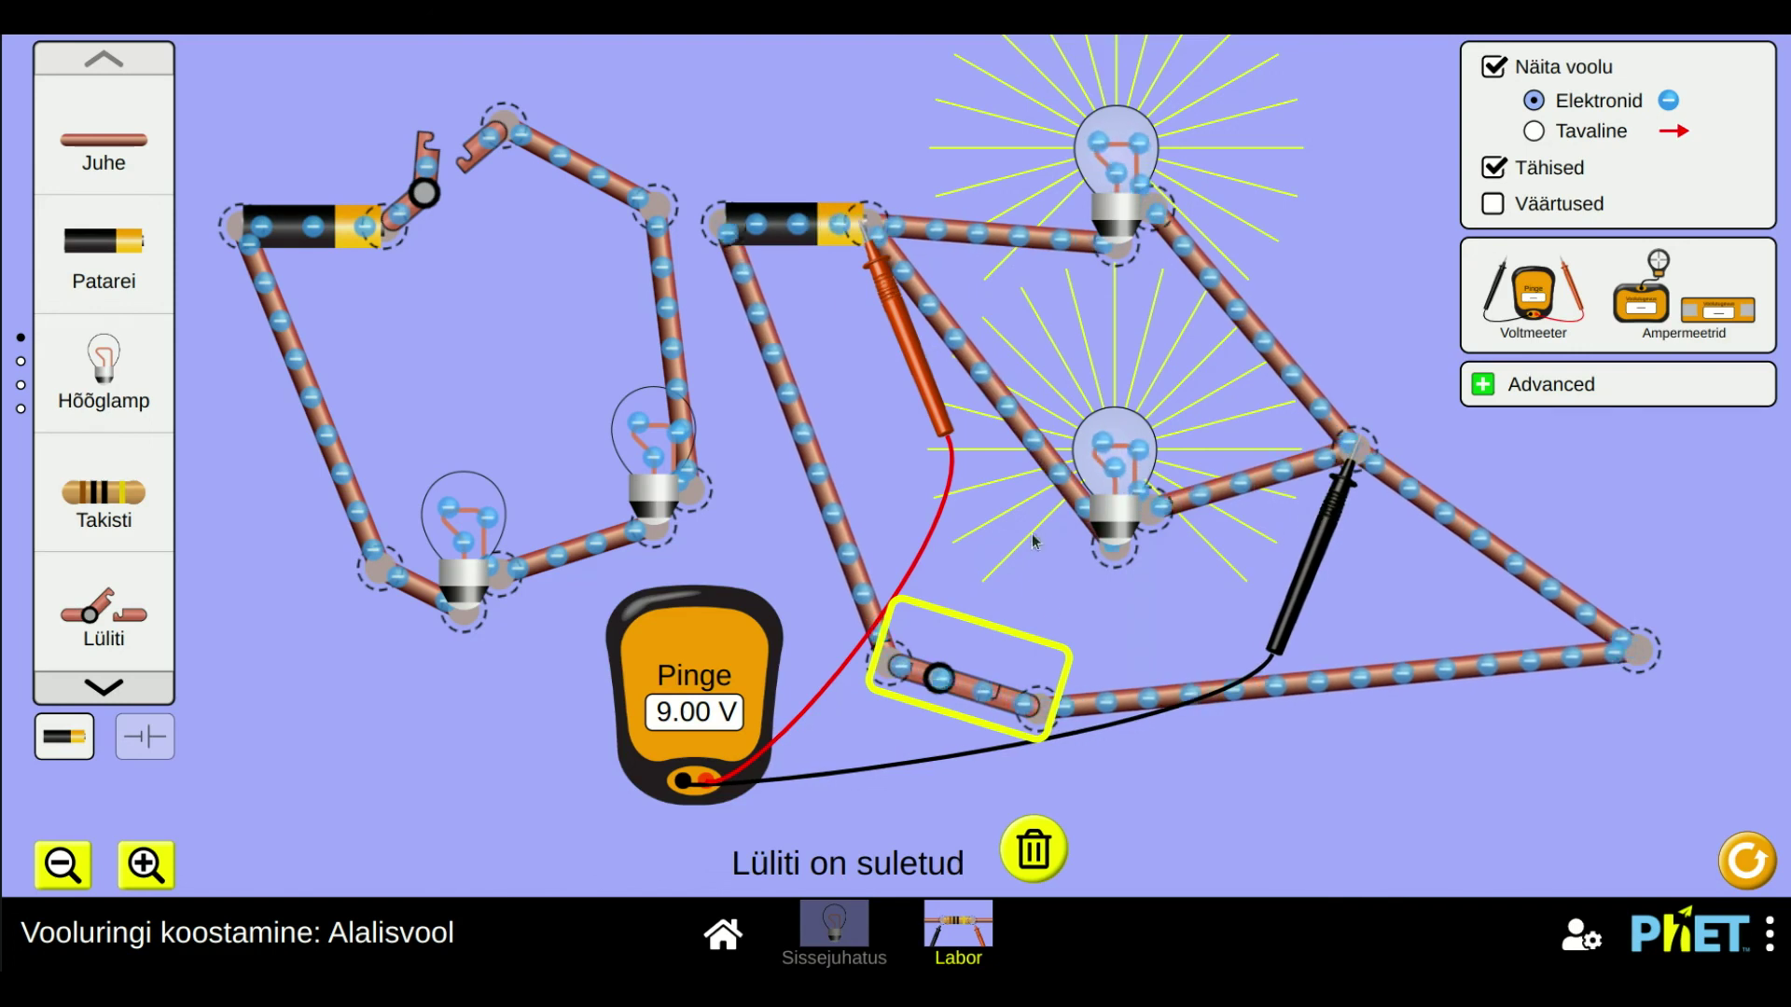
{"action": "left_click_drag", "start_coordinate": [746, 635], "coordinate": [667, 673]}
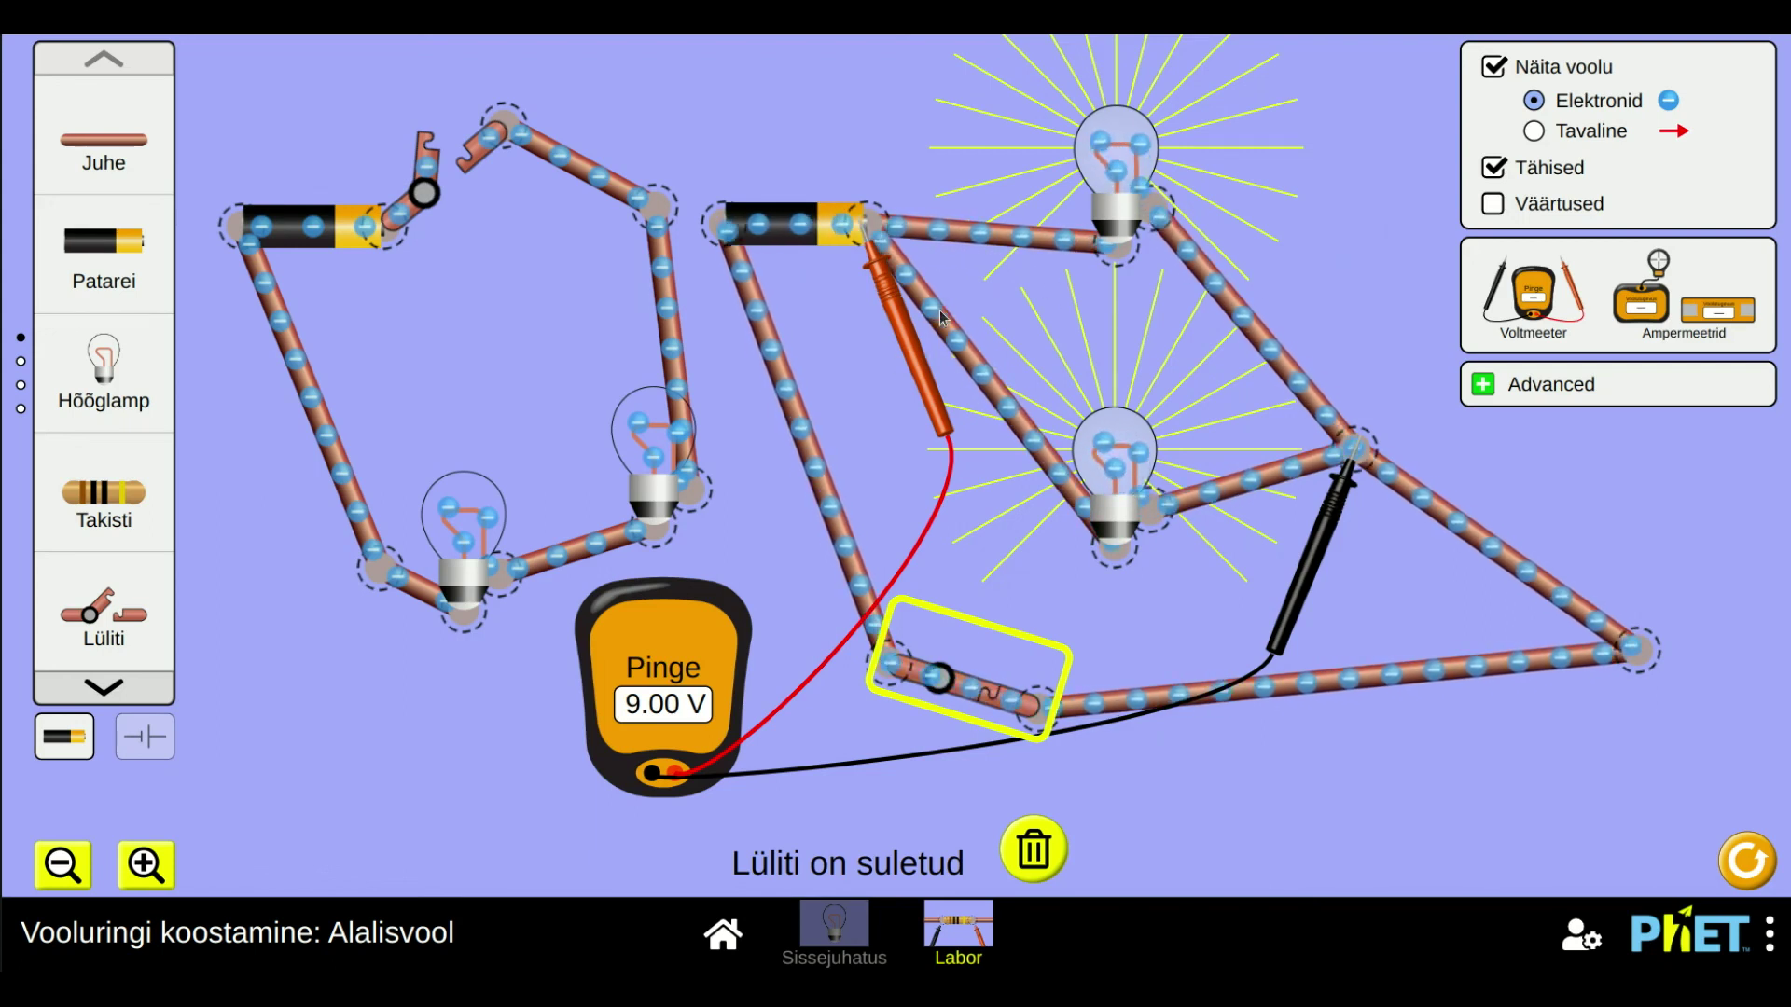
- Measure the voltage between the battery's negative-side wire and the parallel circuit's far corner, shifting the bottom wire and switch inward
{"action": "left_click_drag", "start_coordinate": [905, 326], "coordinate": [832, 478]}
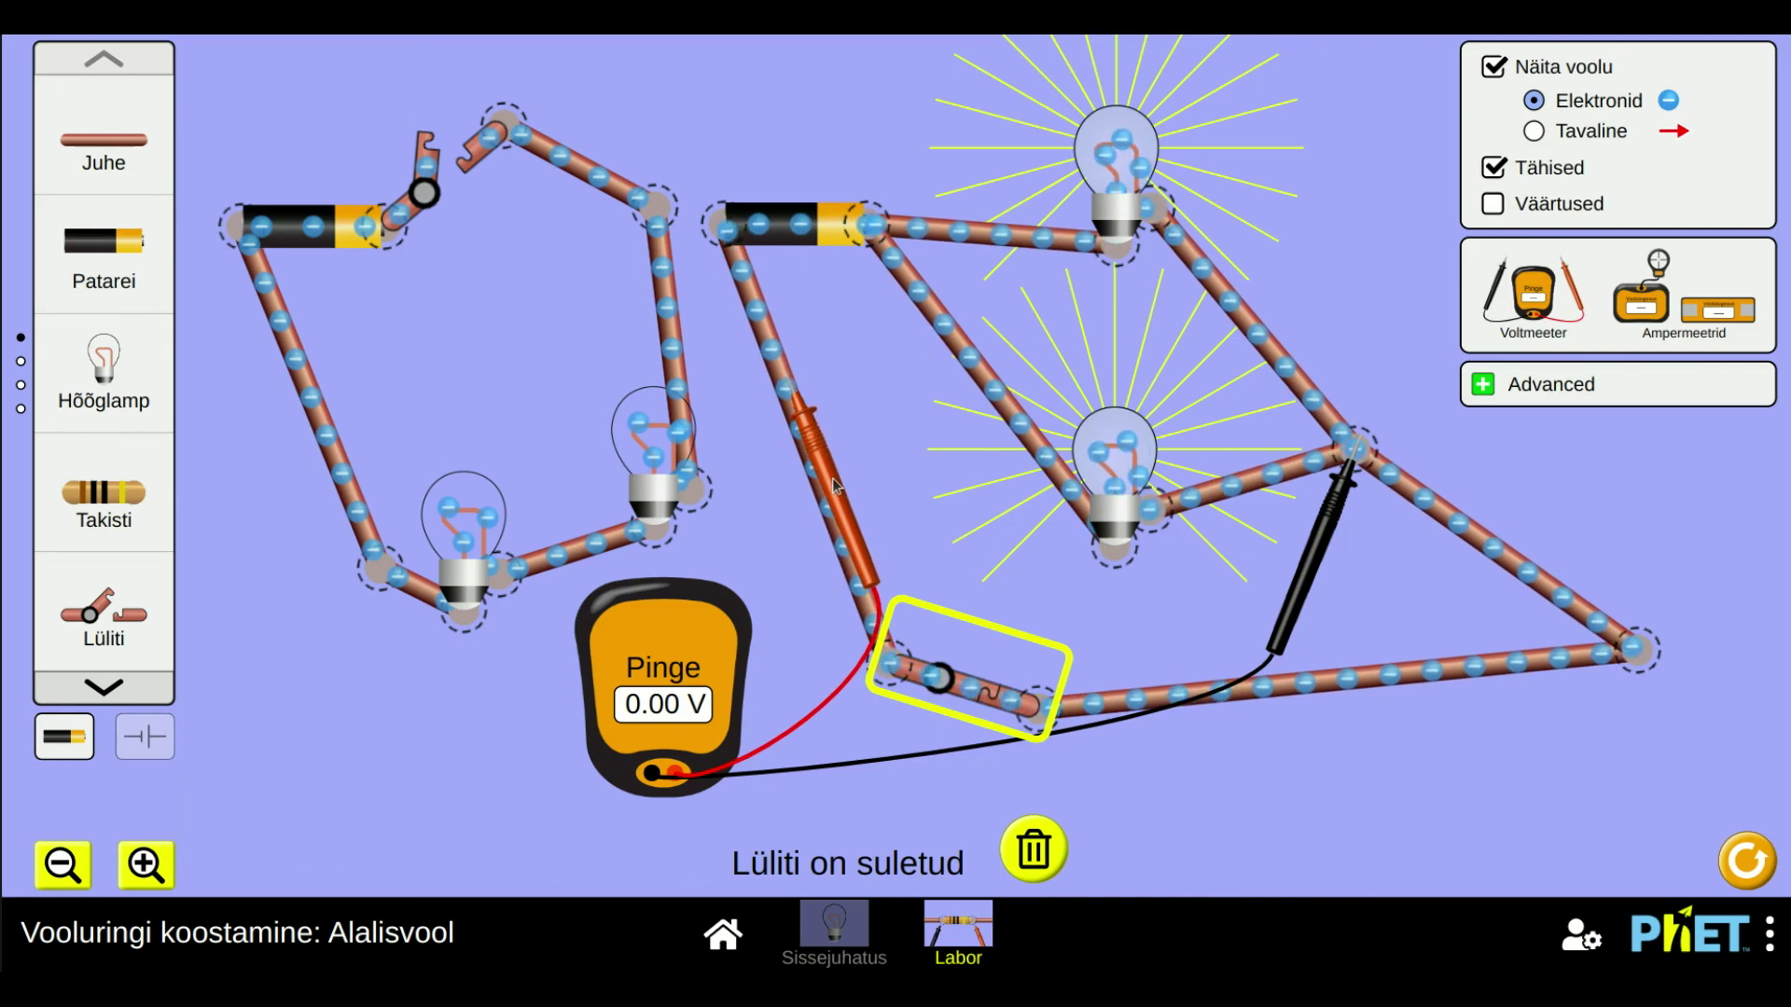
{"action": "left_click_drag", "start_coordinate": [1306, 578], "coordinate": [1634, 737]}
{"action": "left_click_drag", "start_coordinate": [1341, 678], "coordinate": [1261, 654]}
{"action": "left_click_drag", "start_coordinate": [821, 478], "coordinate": [796, 501]}
{"action": "left_click_drag", "start_coordinate": [1595, 771], "coordinate": [1516, 754]}
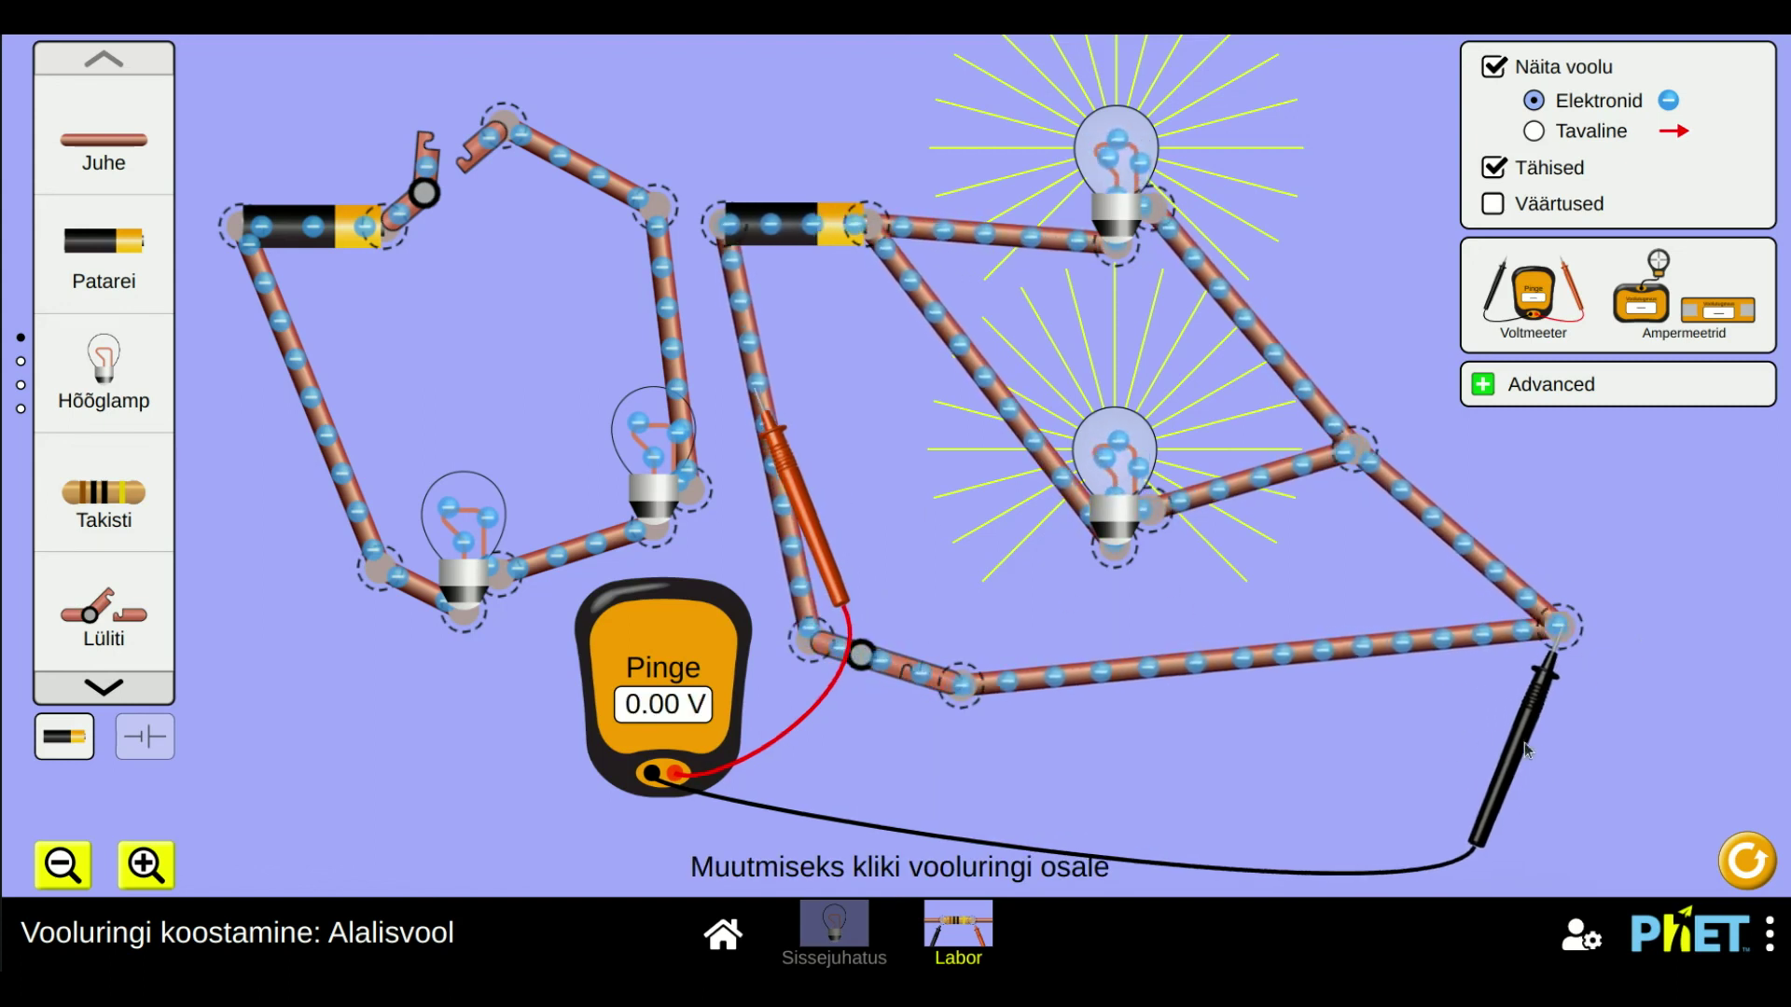
- Measure the voltage across the parallel bulbs between the battery's positive end and the branch junction, and return the voltmeter to the toolbox
{"action": "left_click_drag", "start_coordinate": [1538, 720], "coordinate": [1317, 510]}
{"action": "left_click_drag", "start_coordinate": [798, 489], "coordinate": [910, 322]}
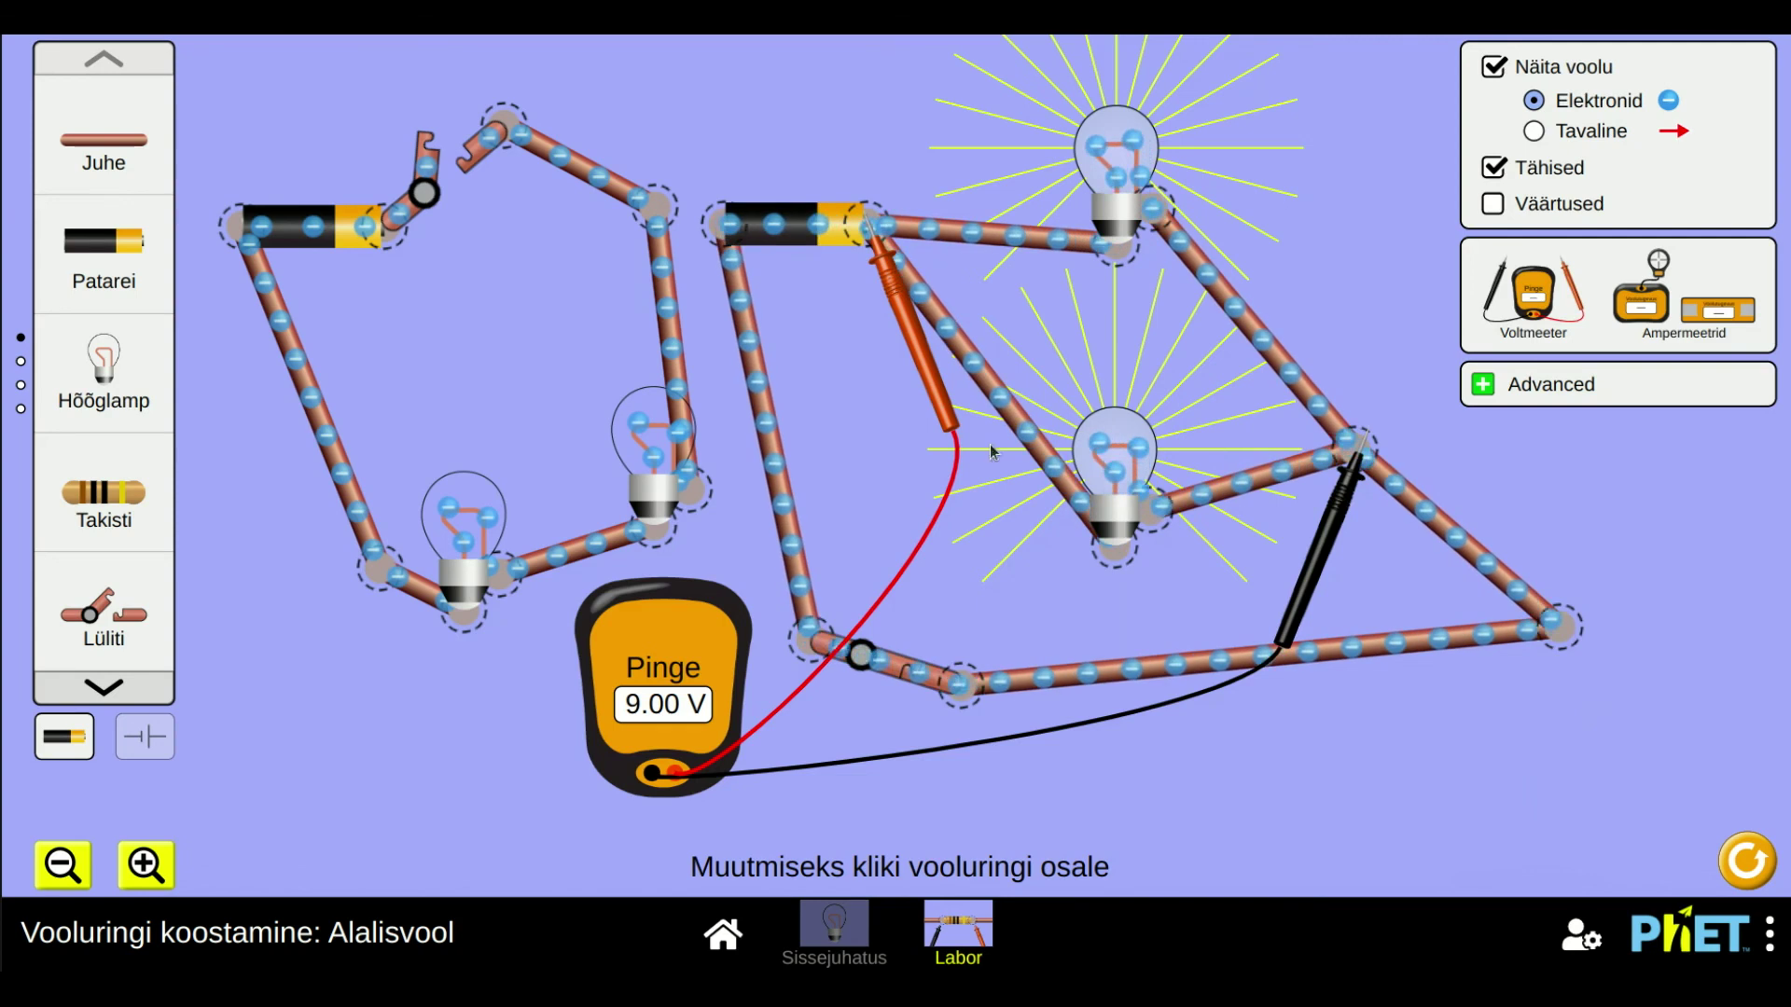
{"action": "left_click_drag", "start_coordinate": [578, 695], "coordinate": [739, 718]}
{"action": "left_click_drag", "start_coordinate": [923, 360], "coordinate": [933, 386]}
{"action": "left_click_drag", "start_coordinate": [1319, 563], "coordinate": [1310, 572]}
{"action": "left_click_drag", "start_coordinate": [744, 704], "coordinate": [1586, 271]}
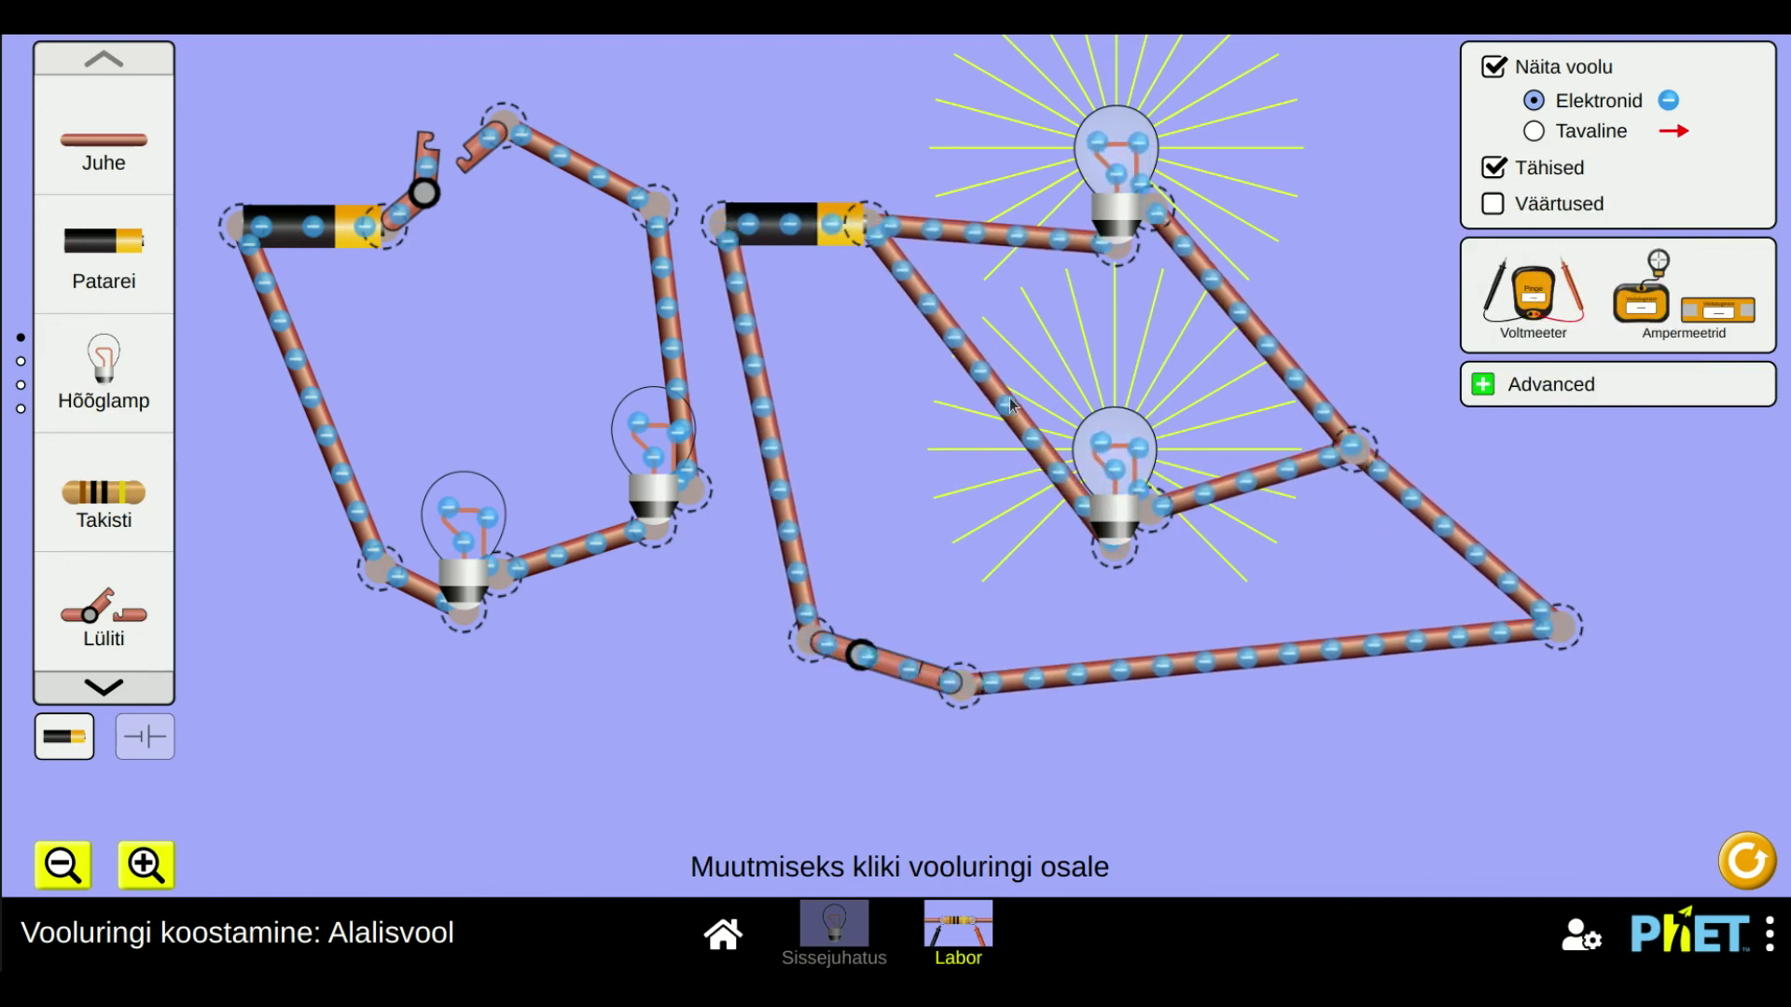